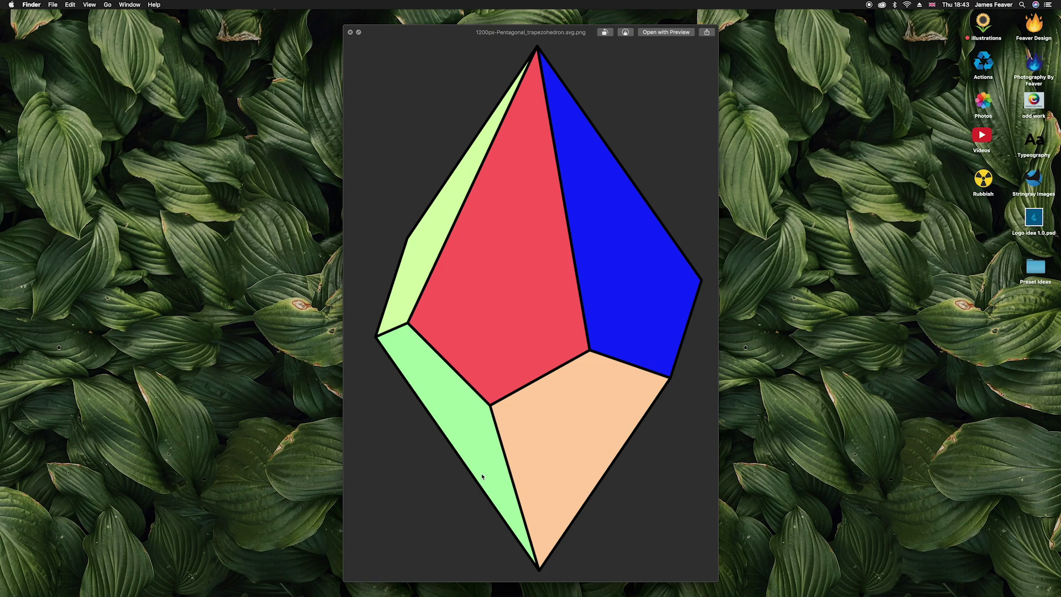
Flip between the desert road and red rock arch photos in Quick Look to compare them.
{"action": "key", "text": "Right"}
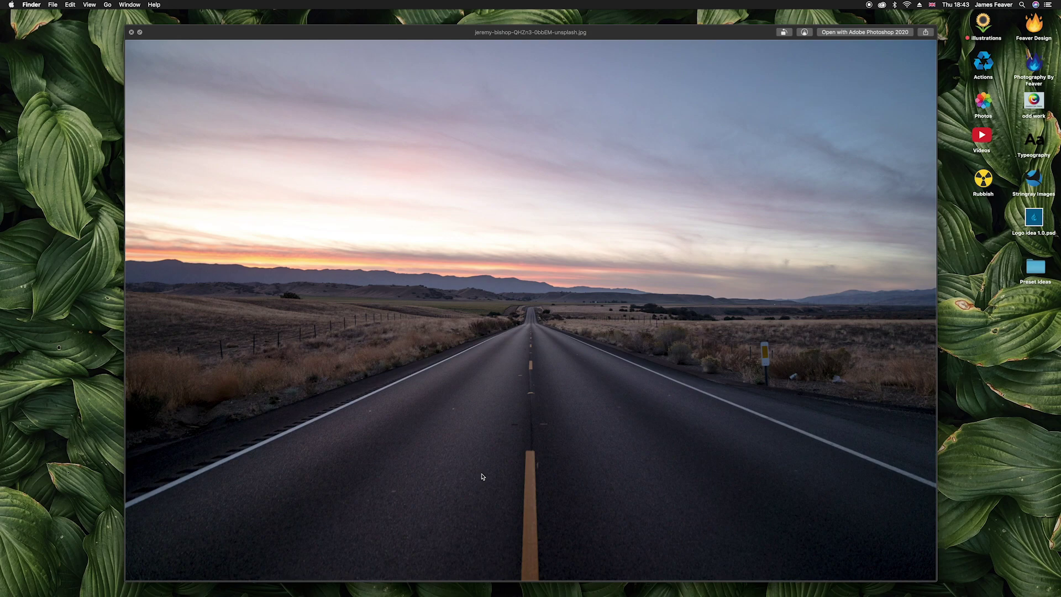
{"action": "key", "text": "Right"}
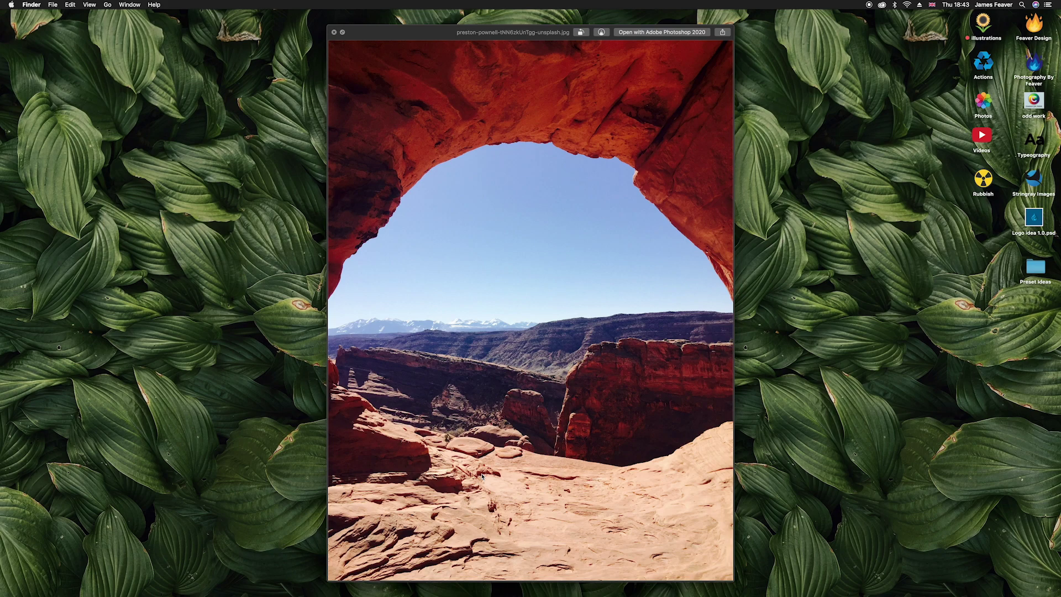
{"action": "key", "text": "Left"}
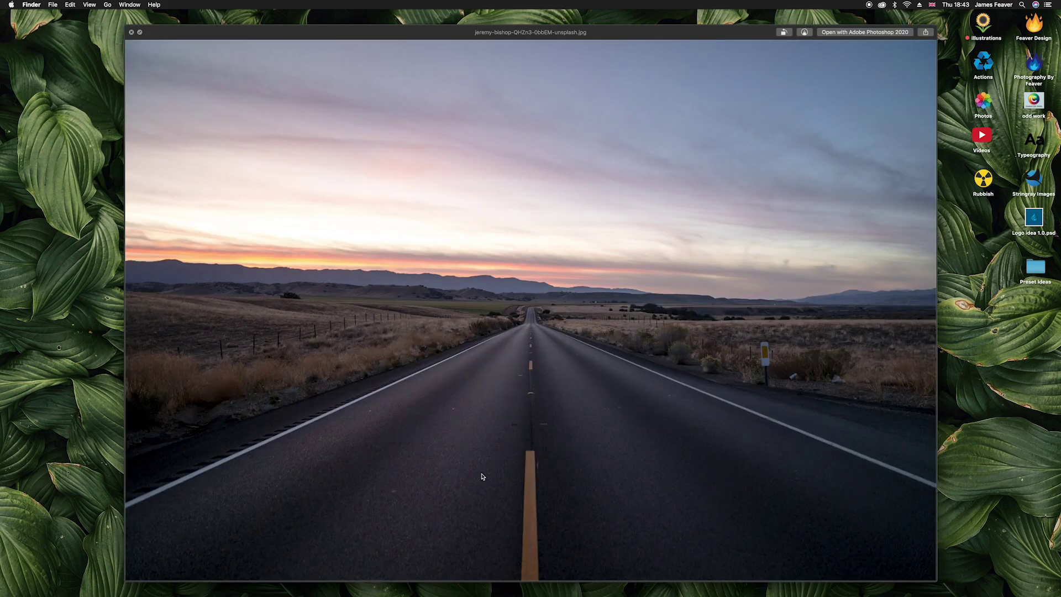
{"action": "key", "text": "Right"}
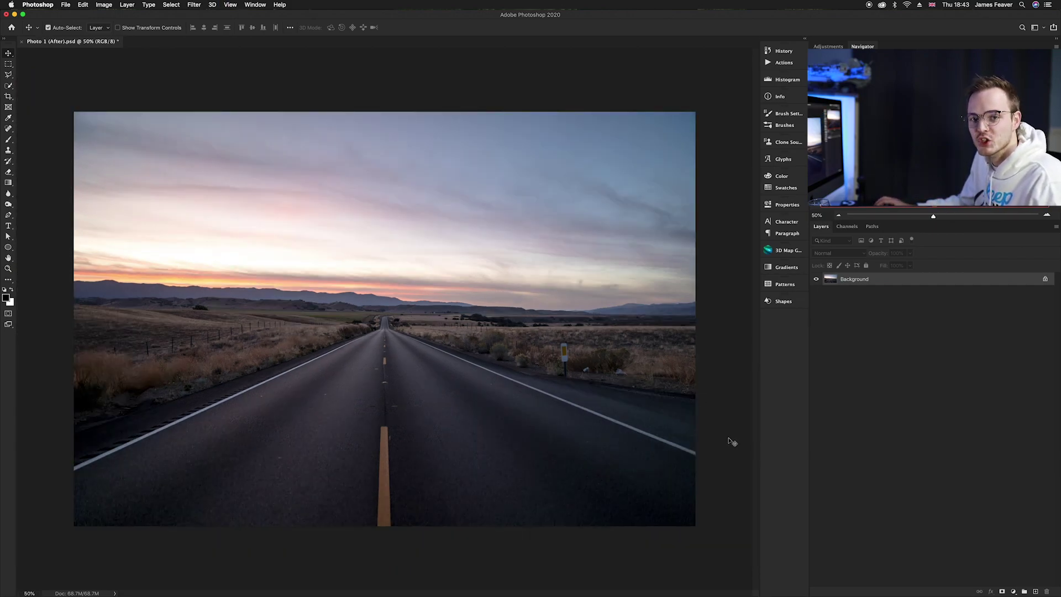
Place the trapezohedron image onto the road photo and stretch it upward above the road.
{"action": "key", "text": "F11"}
{"action": "left_click", "coordinate": [371, 220]}
{"action": "key", "text": "F11"}
{"action": "left_click_drag", "start_coordinate": [371, 219], "coordinate": [450, 265]}
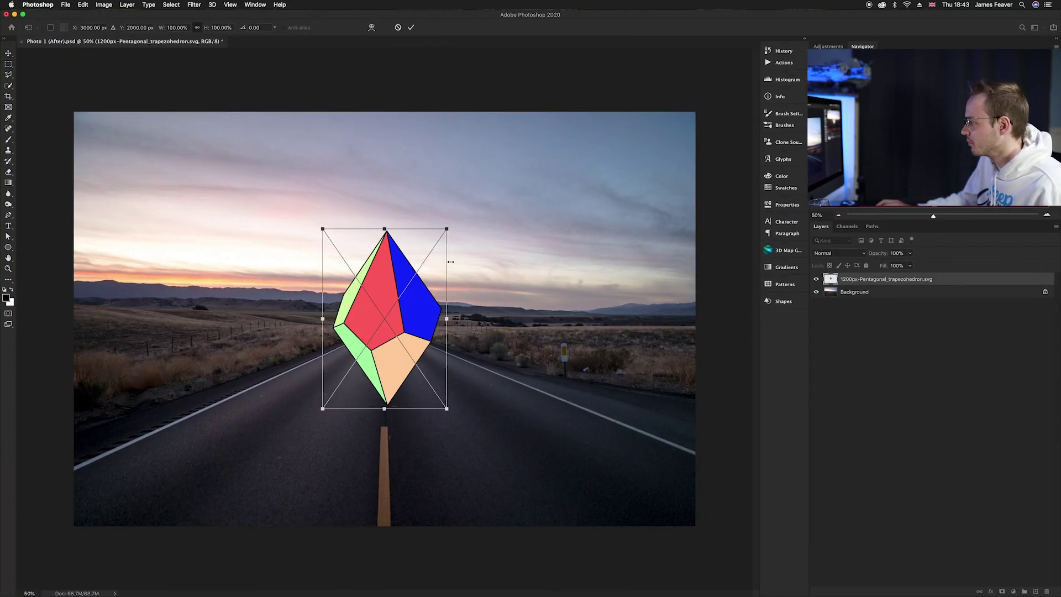
{"action": "left_click_drag", "start_coordinate": [384, 228], "coordinate": [387, 160]}
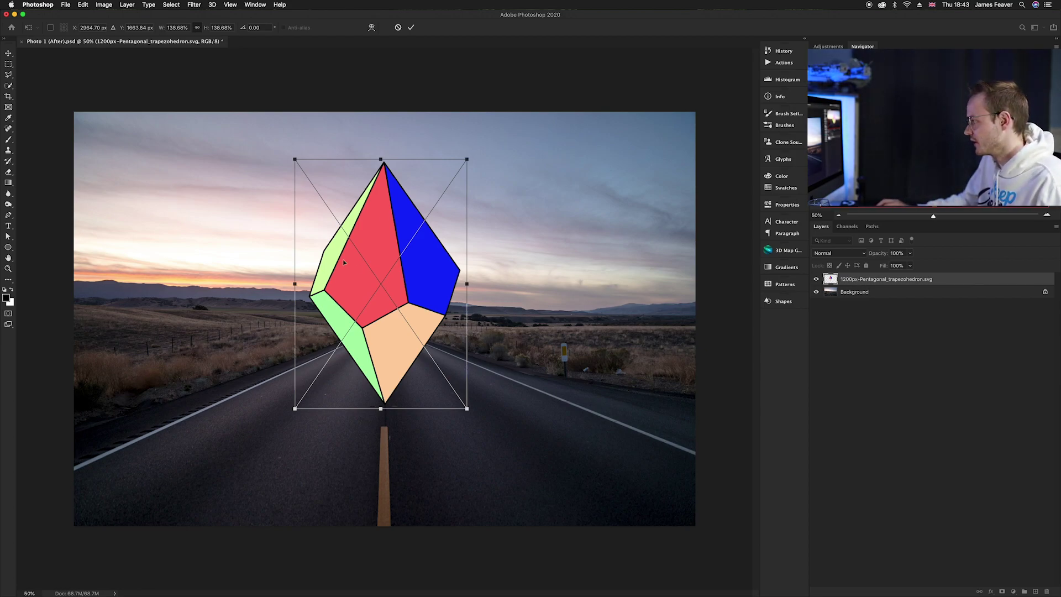
{"action": "key", "text": "Return"}
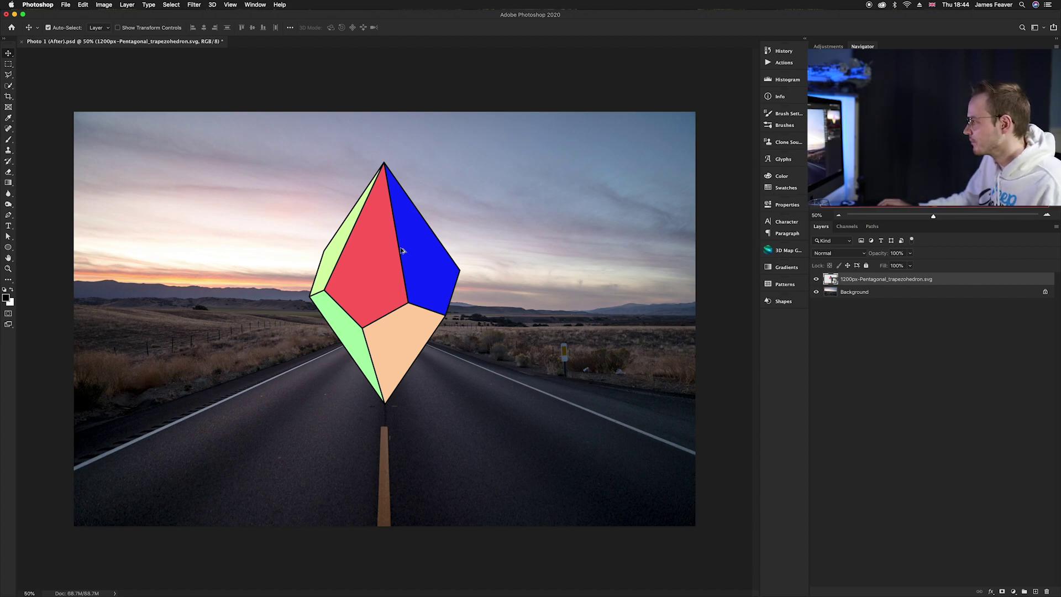
Trace a Pen path from the crystal's top point around the blue face's corners and close it.
{"action": "scroll", "coordinate": [401, 250], "scroll_direction": "up", "scroll_amount": 5}
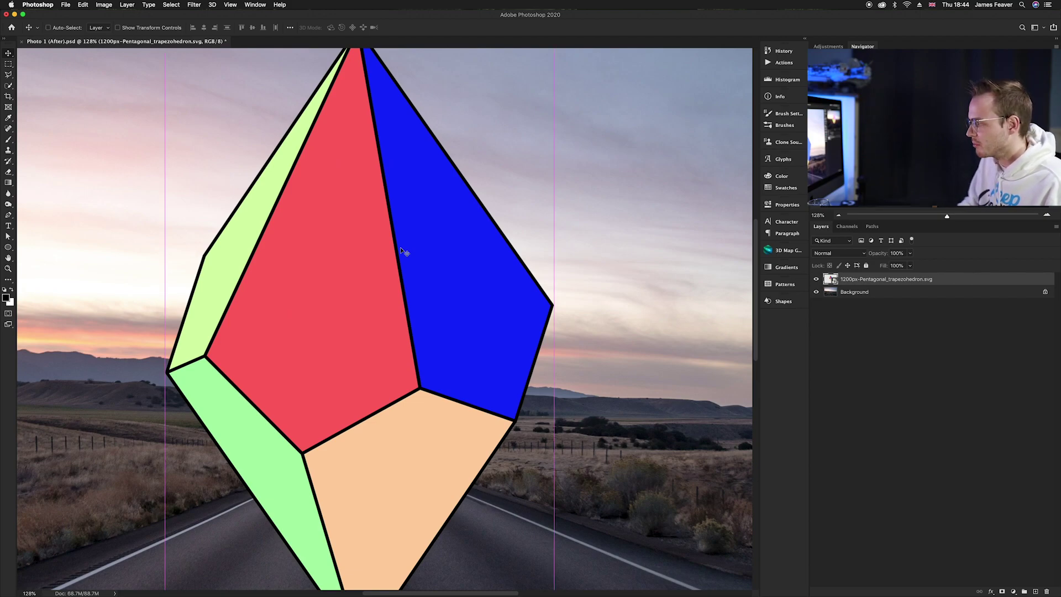
{"action": "scroll", "coordinate": [400, 247], "scroll_direction": "down", "scroll_amount": 3}
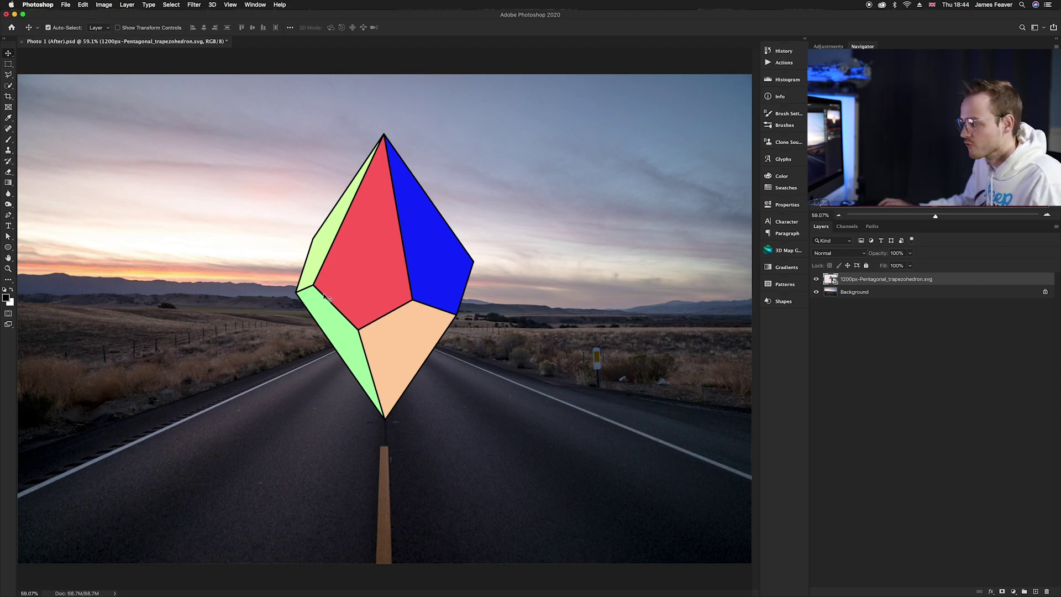
{"action": "key", "text": "p"}
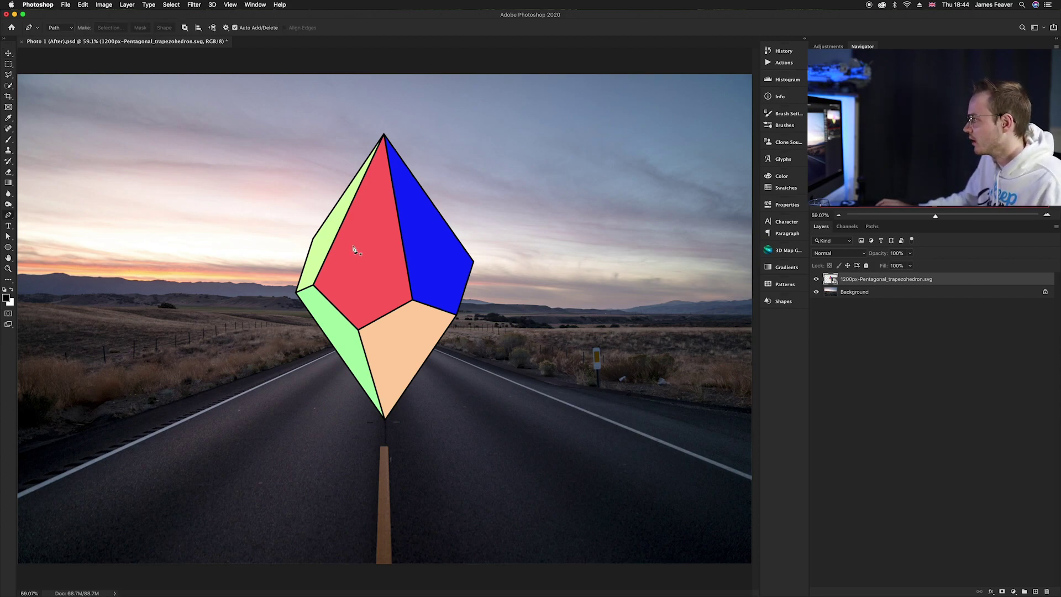
{"action": "scroll", "coordinate": [385, 131], "scroll_direction": "up", "scroll_amount": 4}
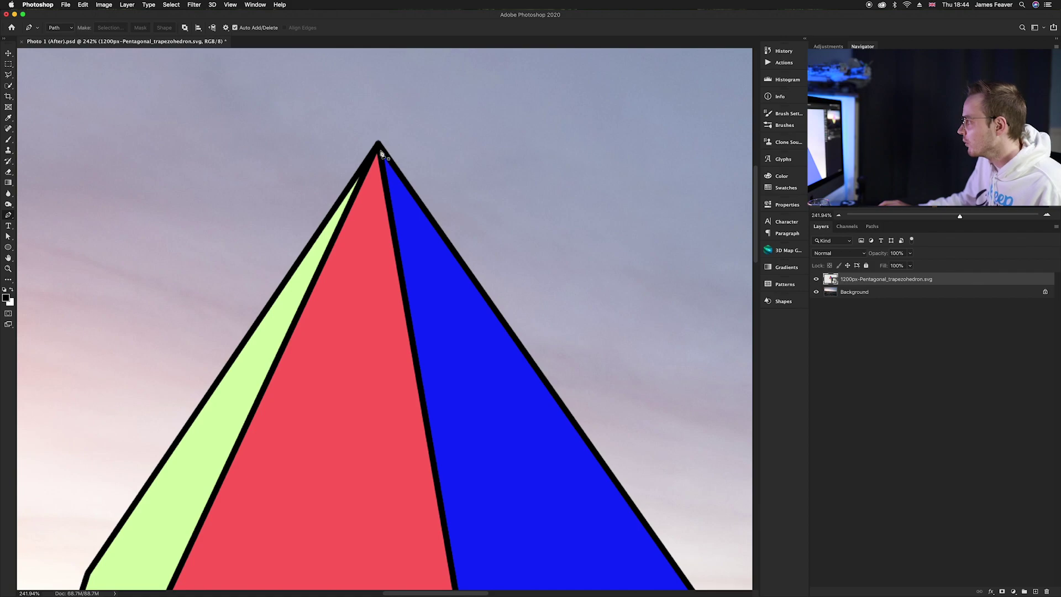
{"action": "left_click", "coordinate": [379, 146]}
{"action": "scroll", "coordinate": [405, 260], "scroll_direction": "down", "scroll_amount": 10}
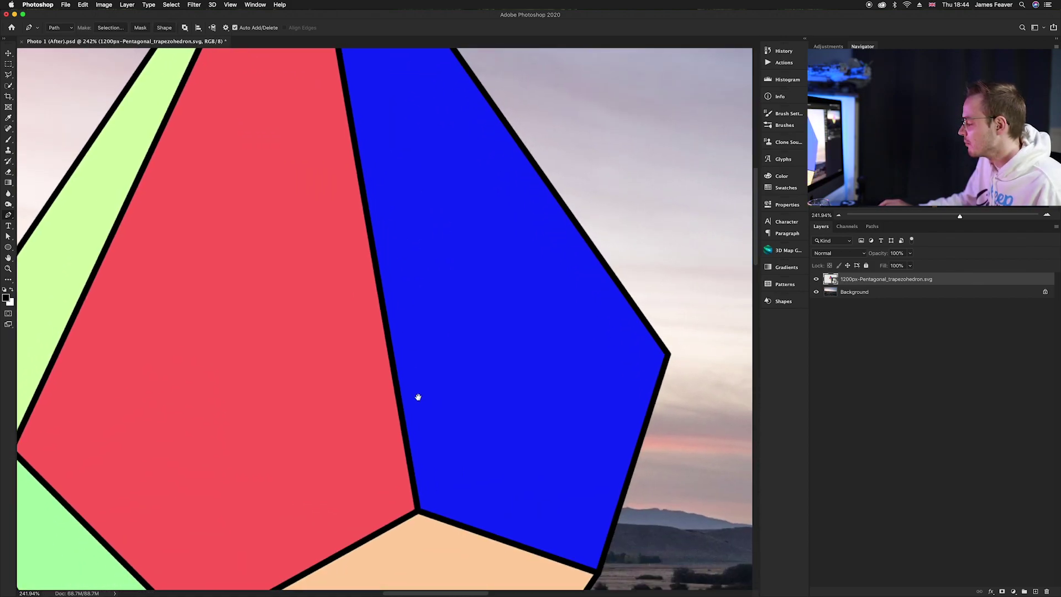
{"action": "left_click", "coordinate": [399, 437]}
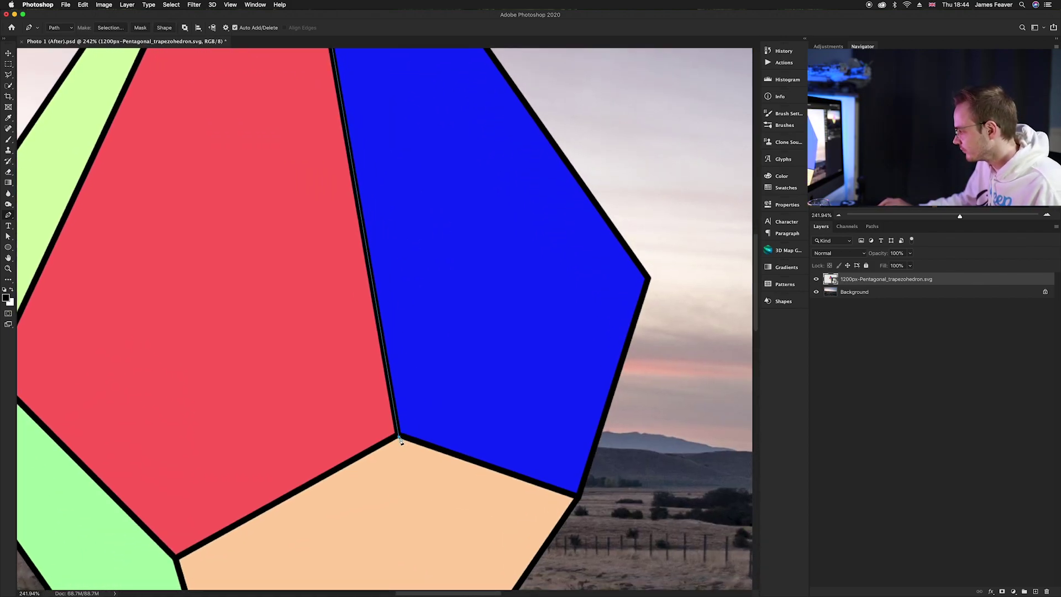
{"action": "left_click", "coordinate": [578, 497]}
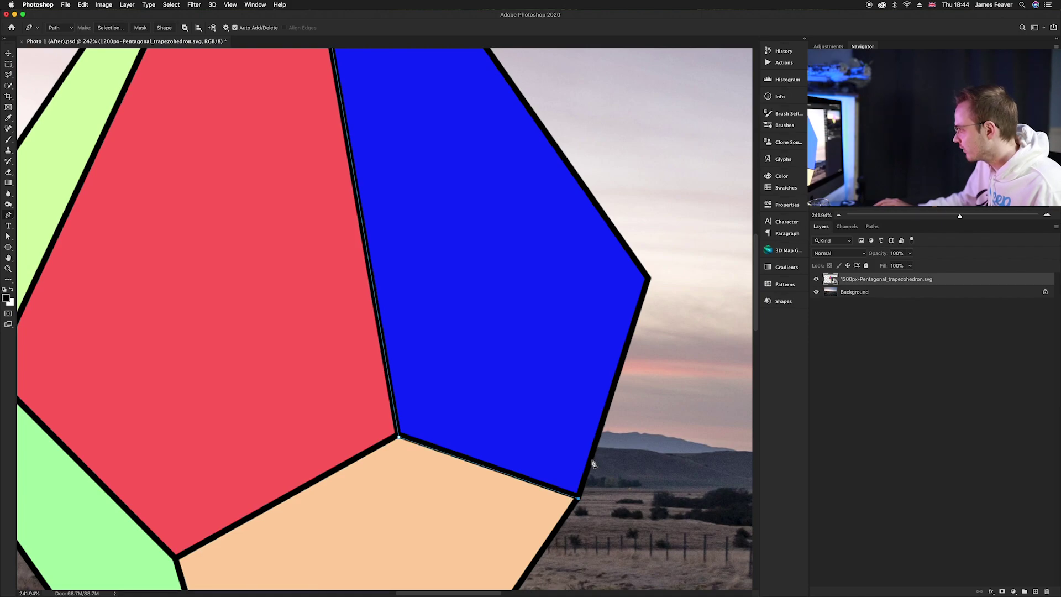
{"action": "left_click", "coordinate": [650, 280]}
{"action": "scroll", "coordinate": [569, 365], "scroll_direction": "up", "scroll_amount": 10}
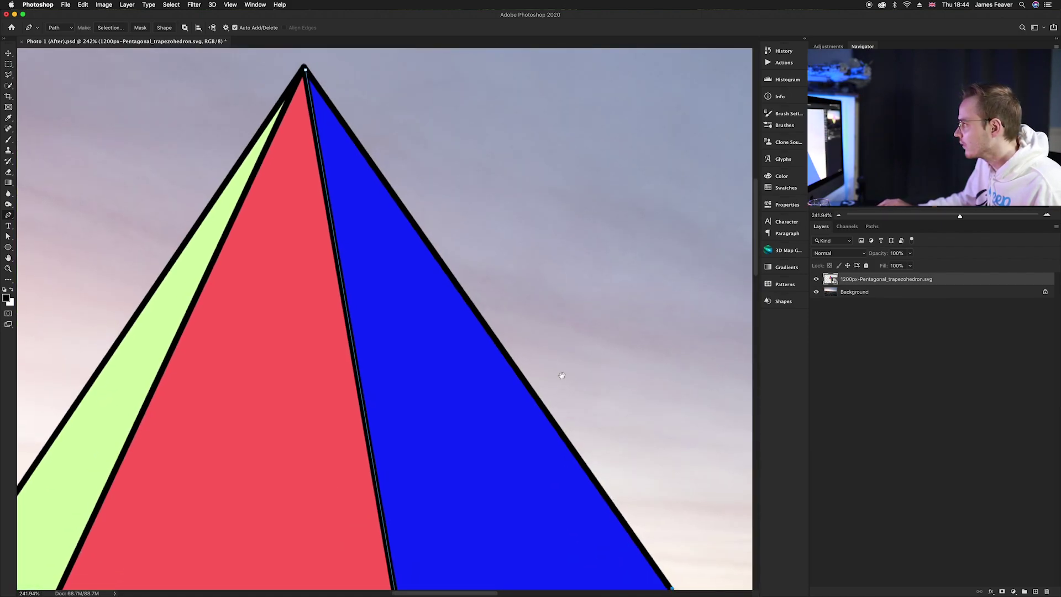
{"action": "left_click", "coordinate": [306, 76]}
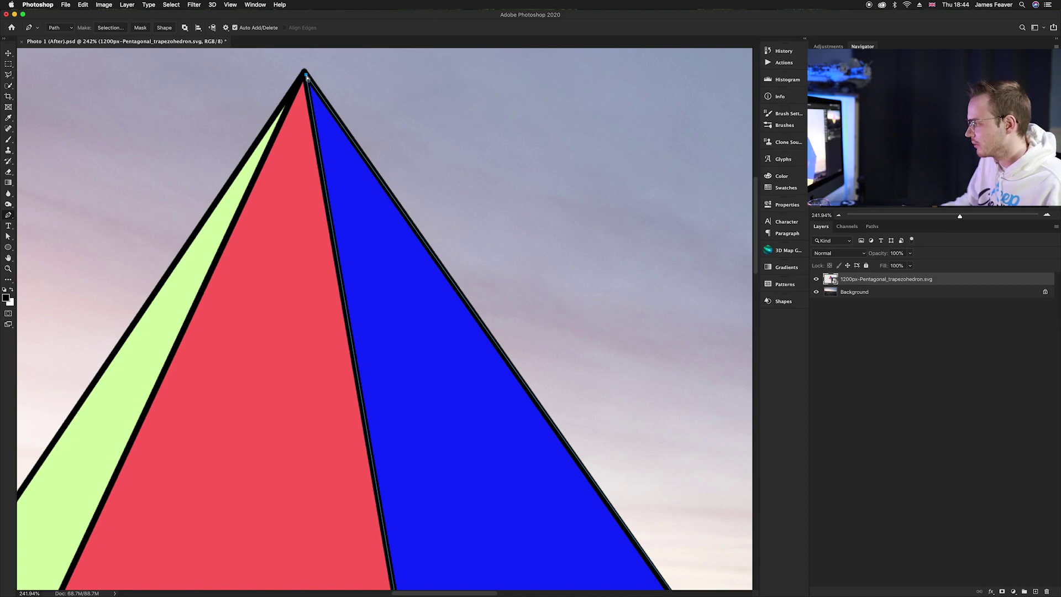
{"action": "key", "text": "super+0"}
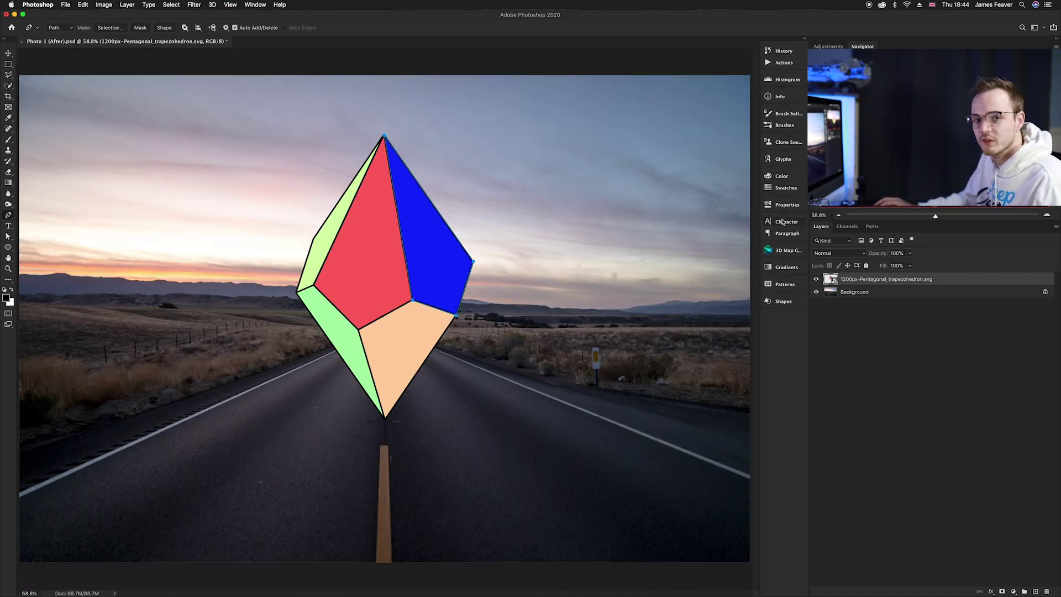
Save the work path as Path 1 and add a new empty Layer 1.
{"action": "left_click", "coordinate": [872, 227]}
{"action": "double_click", "coordinate": [818, 242]}
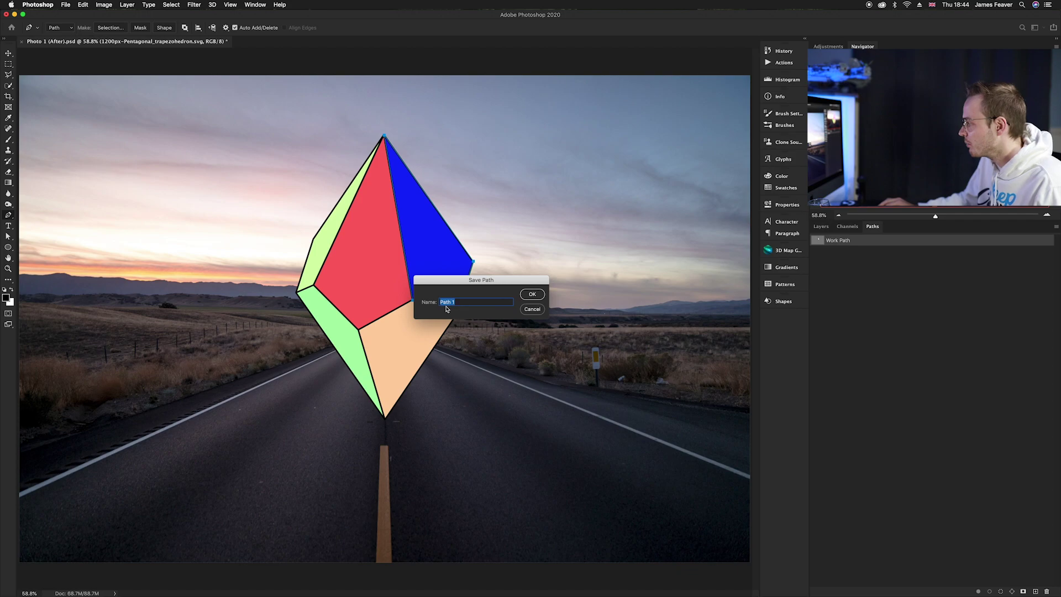
{"action": "left_click", "coordinate": [533, 295]}
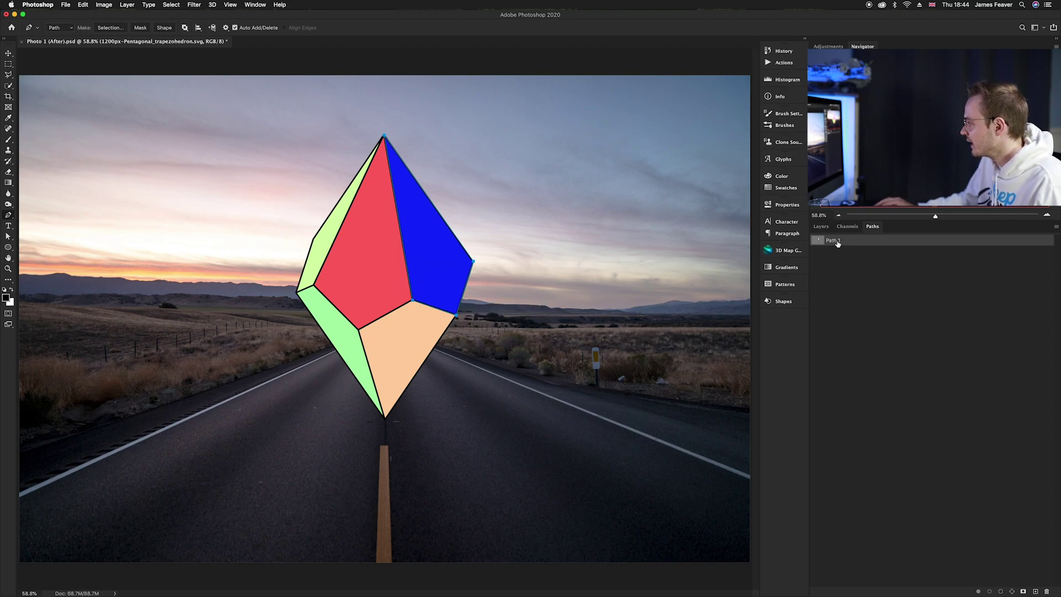
{"action": "left_click", "coordinate": [821, 226]}
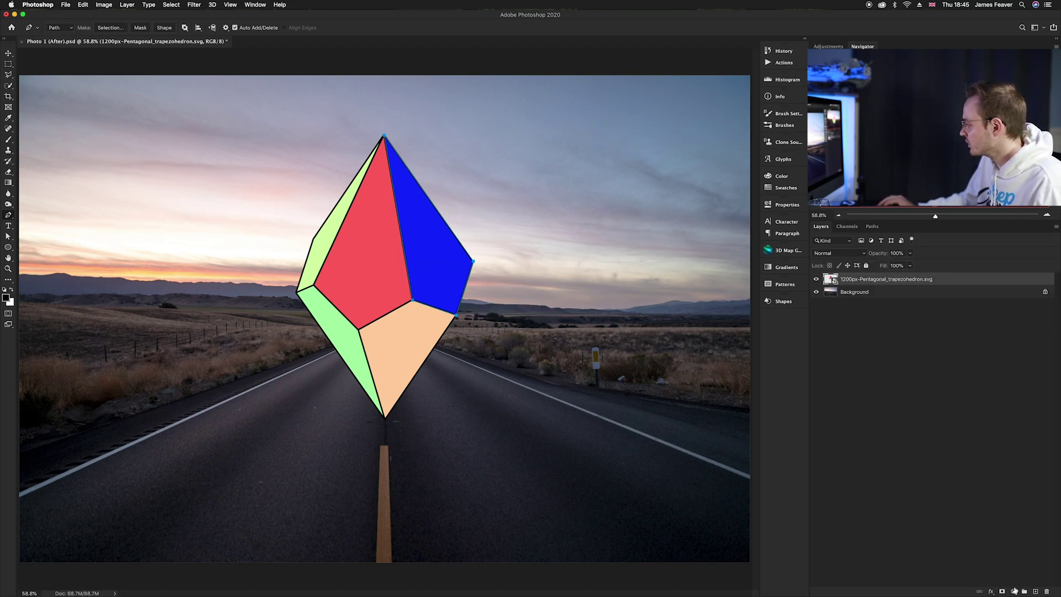
{"action": "left_click", "coordinate": [1034, 592]}
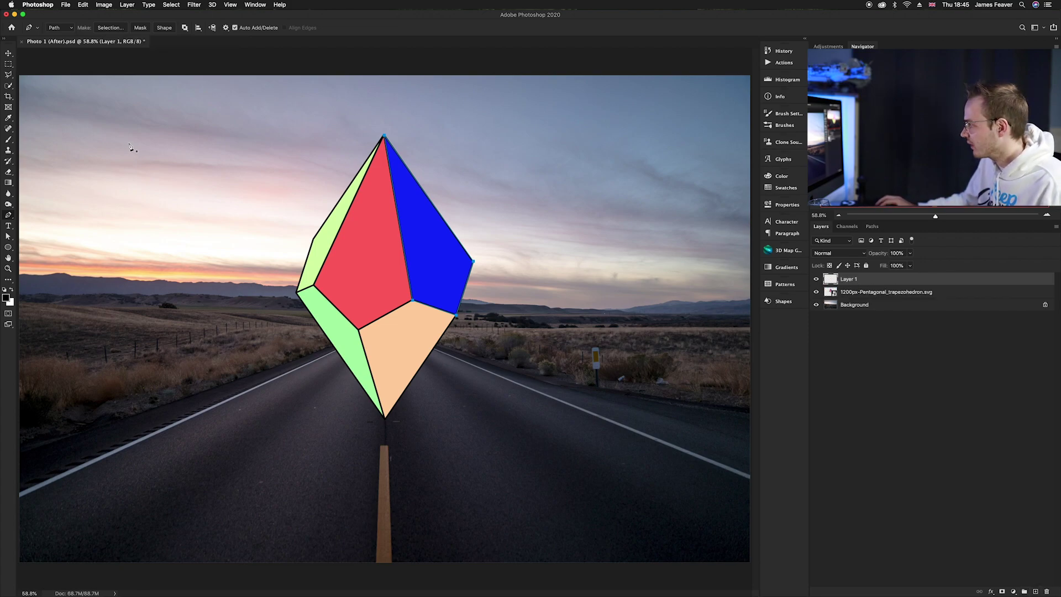
Fill Path 1's selection on Layer 1 with the sampled blue using a 938 brush, then deselect.
{"action": "left_click", "coordinate": [872, 227]}
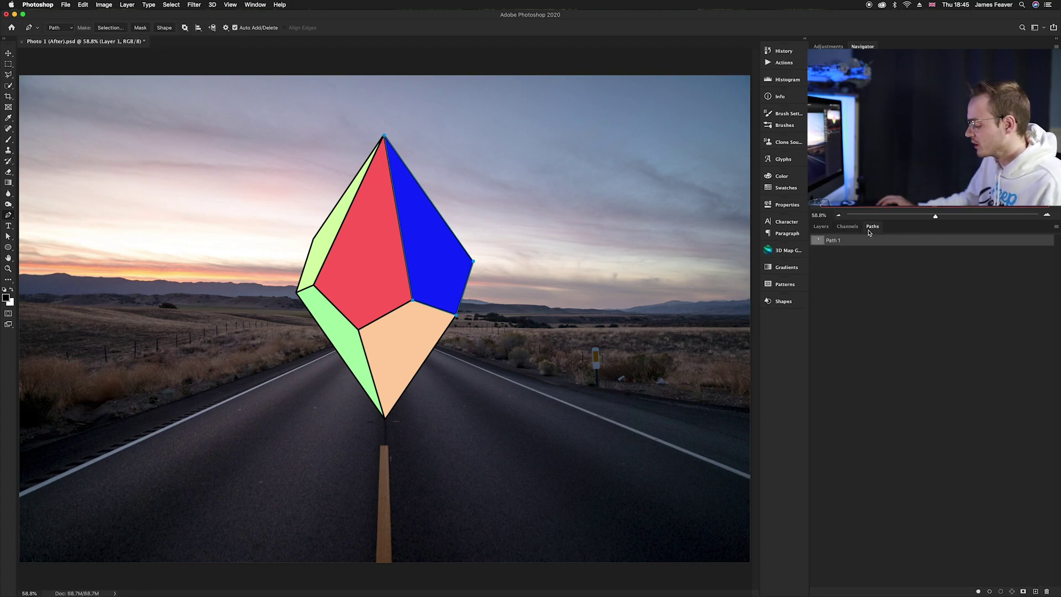
{"action": "left_click", "coordinate": [817, 240], "text": "super"}
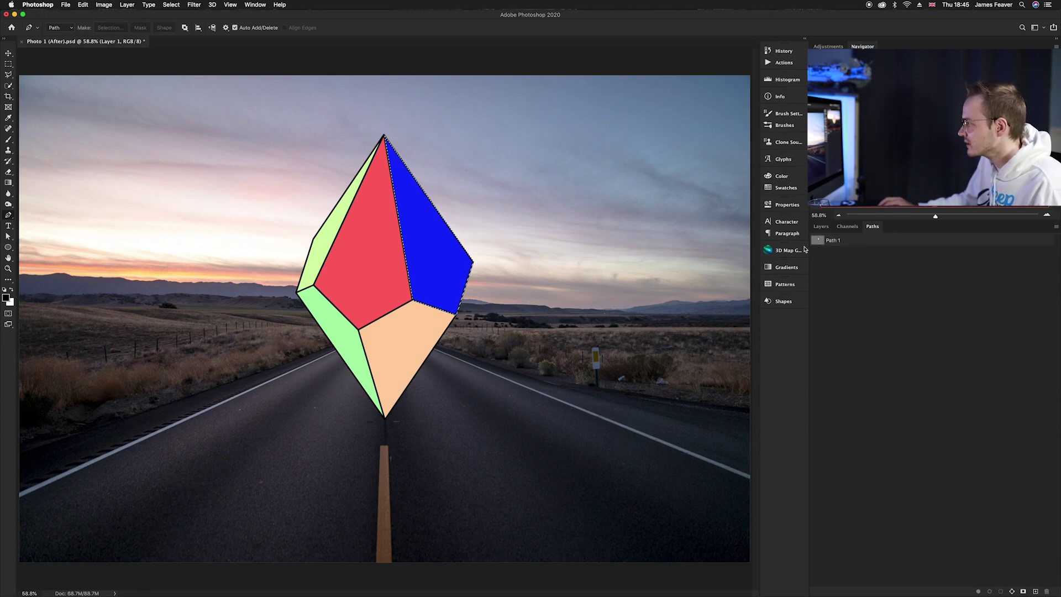
{"action": "left_click", "coordinate": [821, 226]}
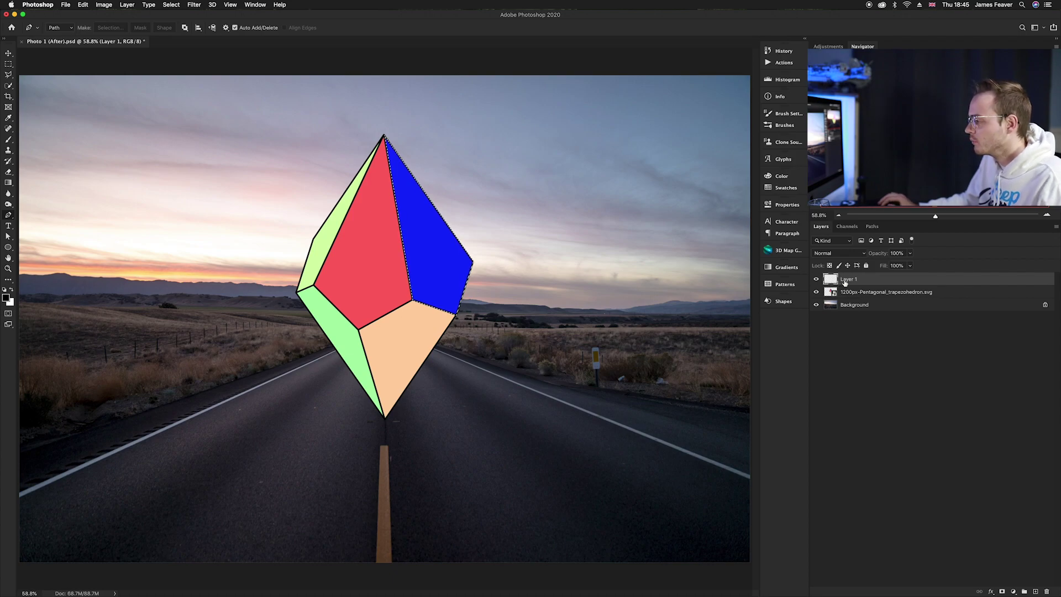
{"action": "key", "text": "b"}
{"action": "left_click_drag", "start_coordinate": [417, 224], "coordinate": [445, 218]}
{"action": "left_click", "coordinate": [438, 272], "text": "alt"}
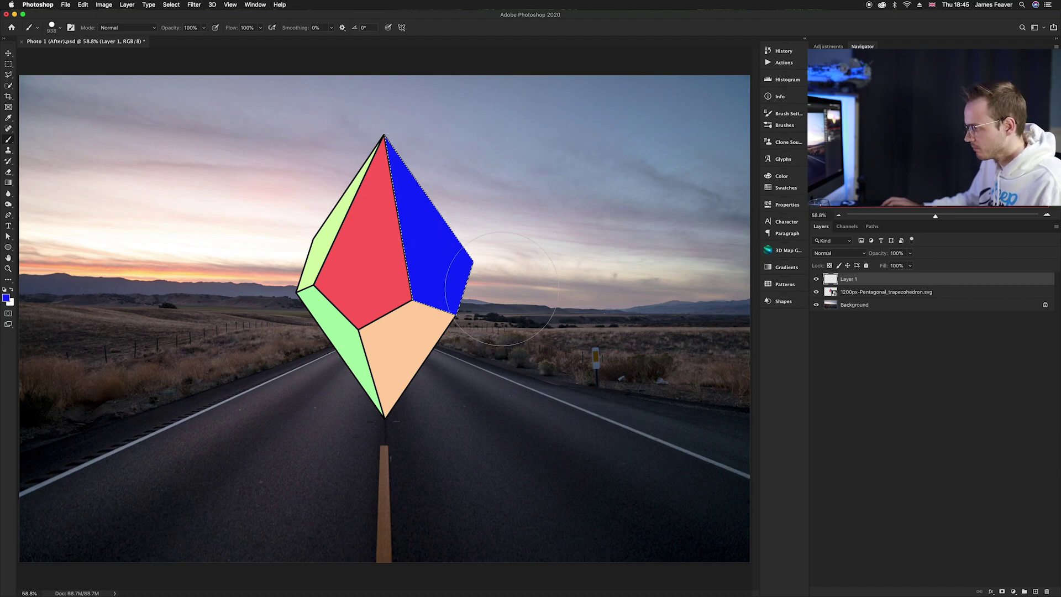
{"action": "key", "text": "super+d"}
{"action": "left_click", "coordinate": [817, 292]}
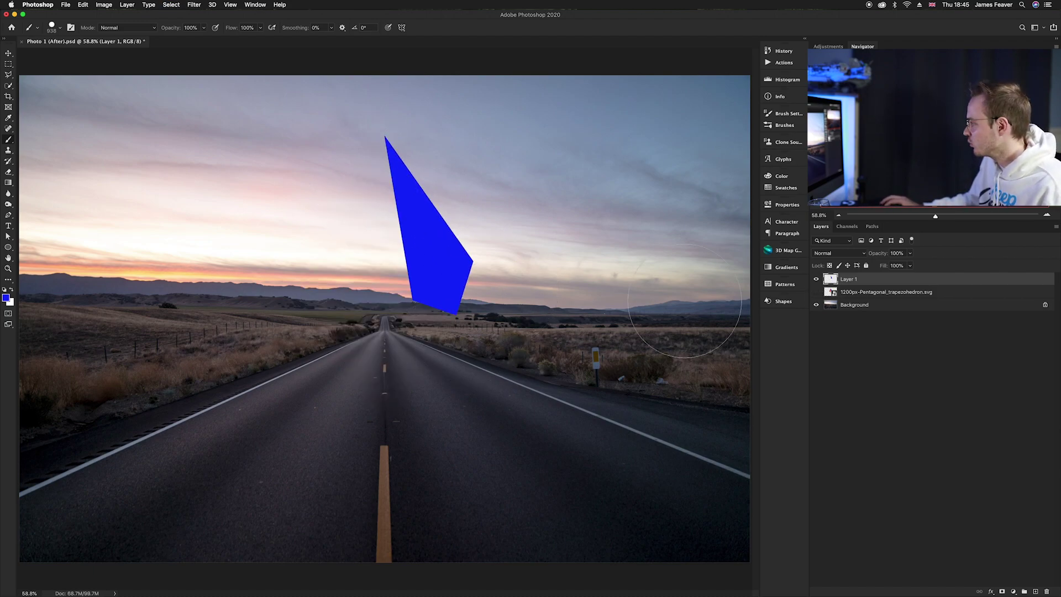
{"action": "left_click", "coordinate": [816, 292]}
{"action": "scroll", "coordinate": [363, 160], "scroll_direction": "up", "scroll_amount": 2}
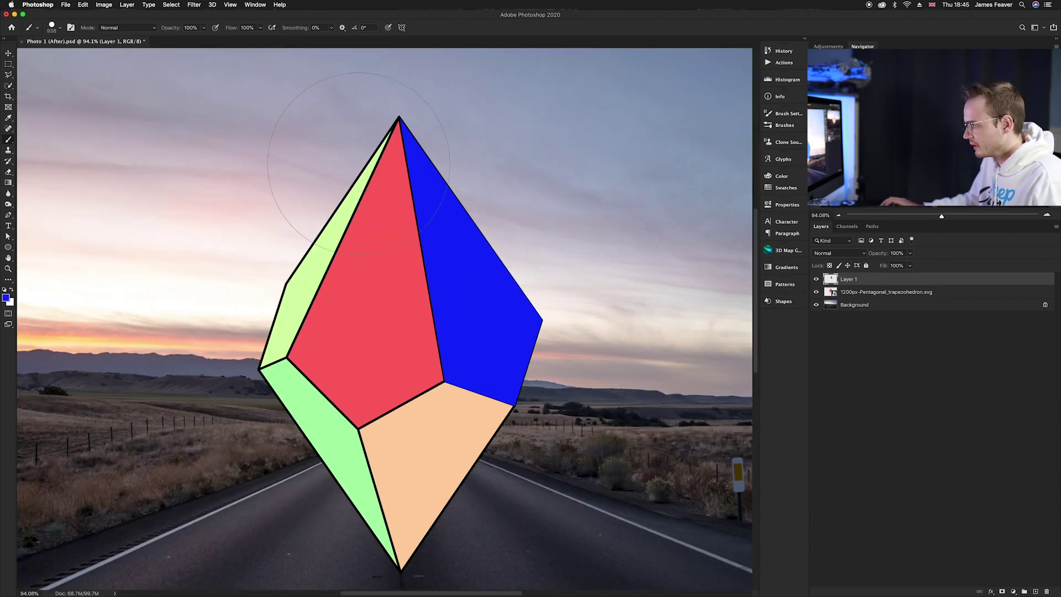
Save the red face's outline as Path 2 and load it as a selection.
{"action": "key", "text": "p"}
{"action": "scroll", "coordinate": [397, 121], "scroll_direction": "up", "scroll_amount": 2}
{"action": "scroll", "coordinate": [396, 120], "scroll_direction": "up", "scroll_amount": 4}
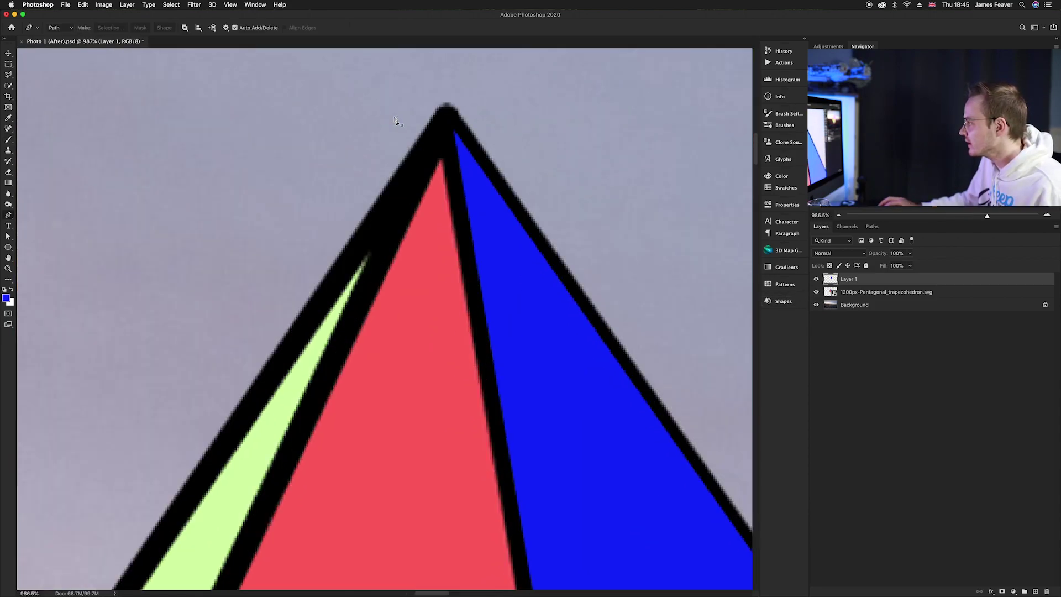
{"action": "scroll", "coordinate": [457, 137], "scroll_direction": "down", "scroll_amount": 3}
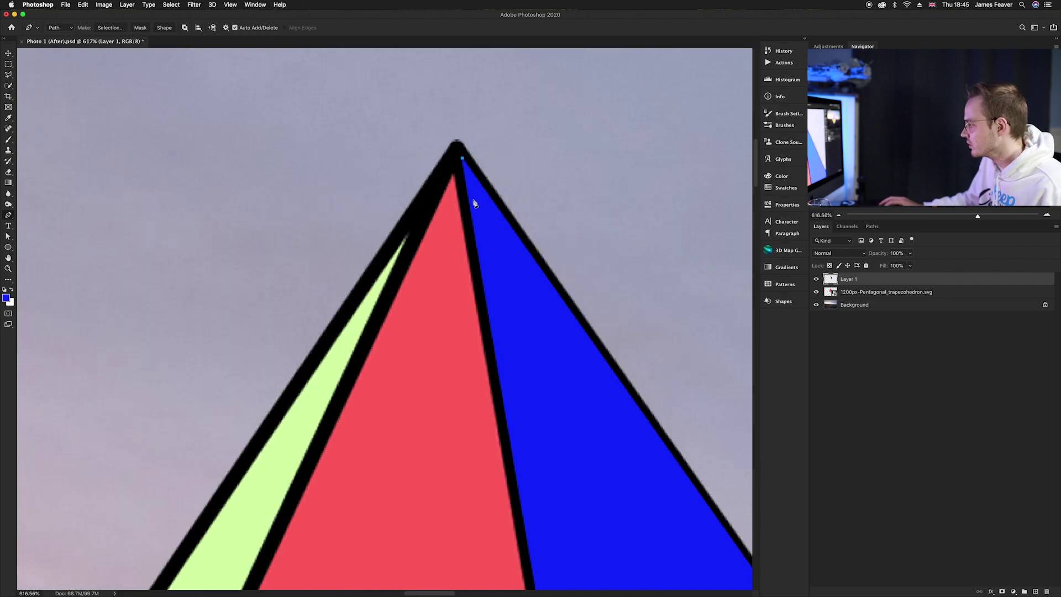
{"action": "scroll", "coordinate": [497, 367], "scroll_direction": "up", "scroll_amount": 2}
{"action": "scroll", "coordinate": [478, 213], "scroll_direction": "down", "scroll_amount": 6}
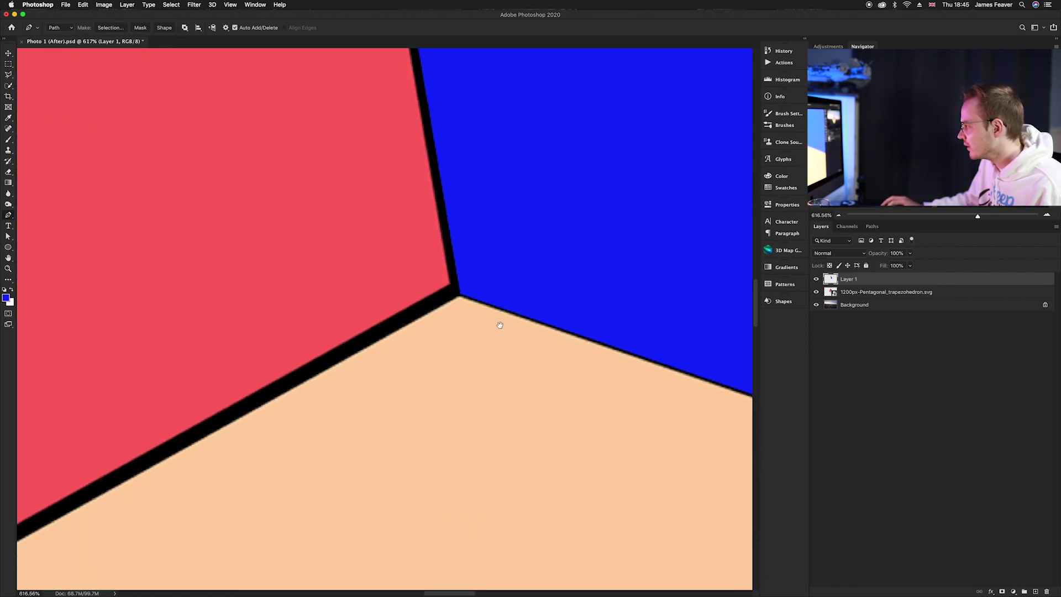
{"action": "scroll", "coordinate": [592, 230], "scroll_direction": "left", "scroll_amount": 5}
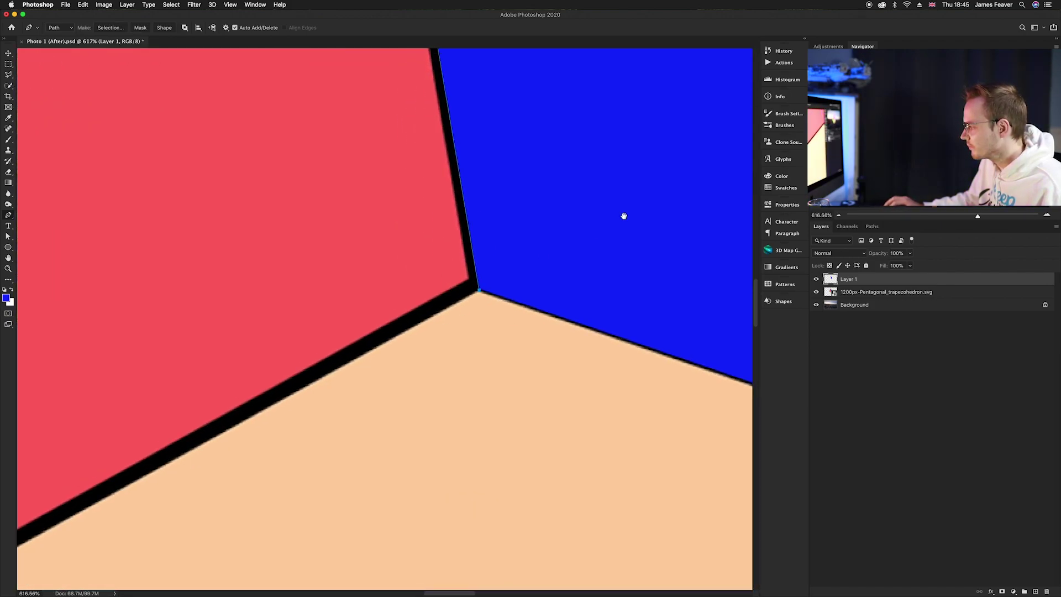
{"action": "scroll", "coordinate": [268, 432], "scroll_direction": "left", "scroll_amount": 10}
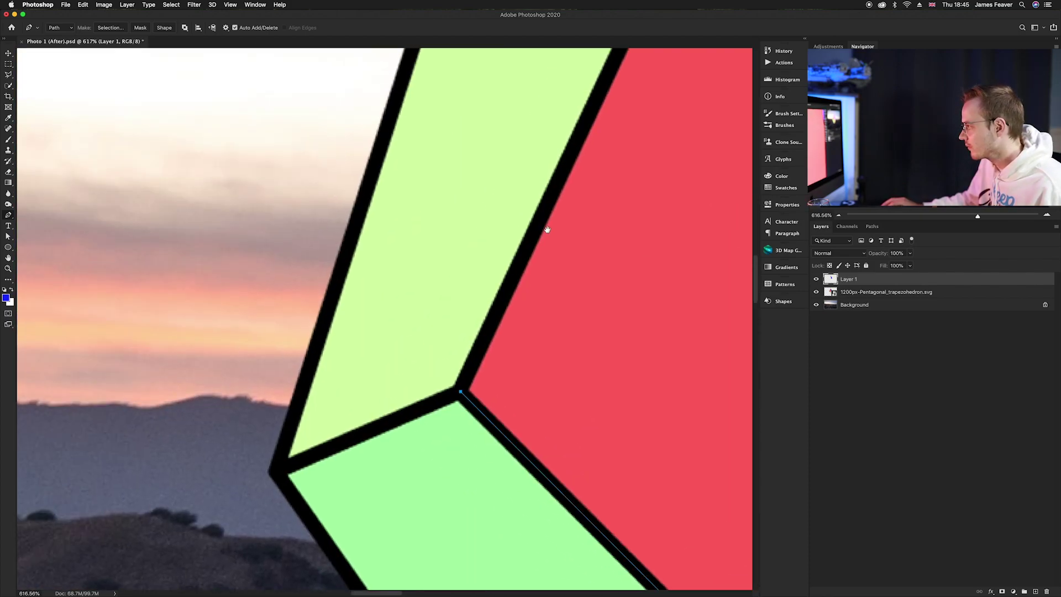
{"action": "scroll", "coordinate": [369, 251], "scroll_direction": "up", "scroll_amount": 15}
{"action": "scroll", "coordinate": [373, 345], "scroll_direction": "up", "scroll_amount": 3}
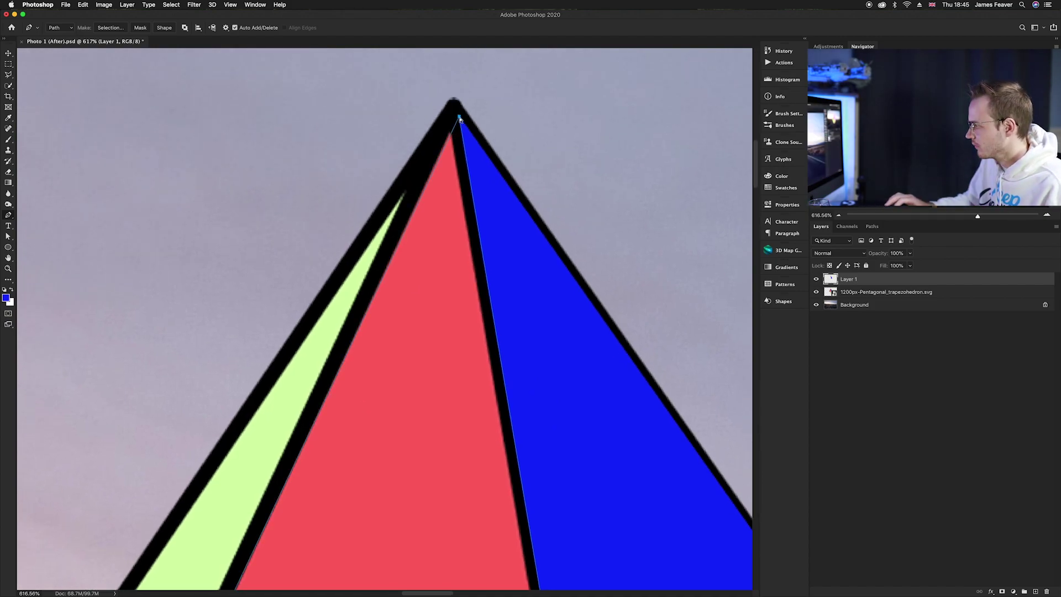
{"action": "key", "text": "super+0"}
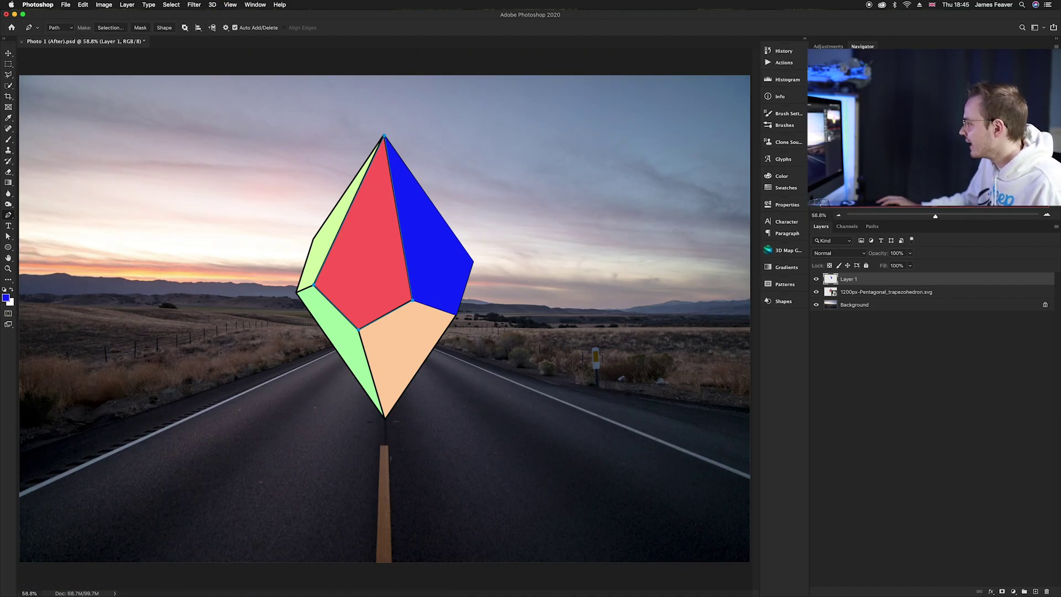
{"action": "left_click", "coordinate": [871, 227]}
{"action": "double_click", "coordinate": [819, 254]}
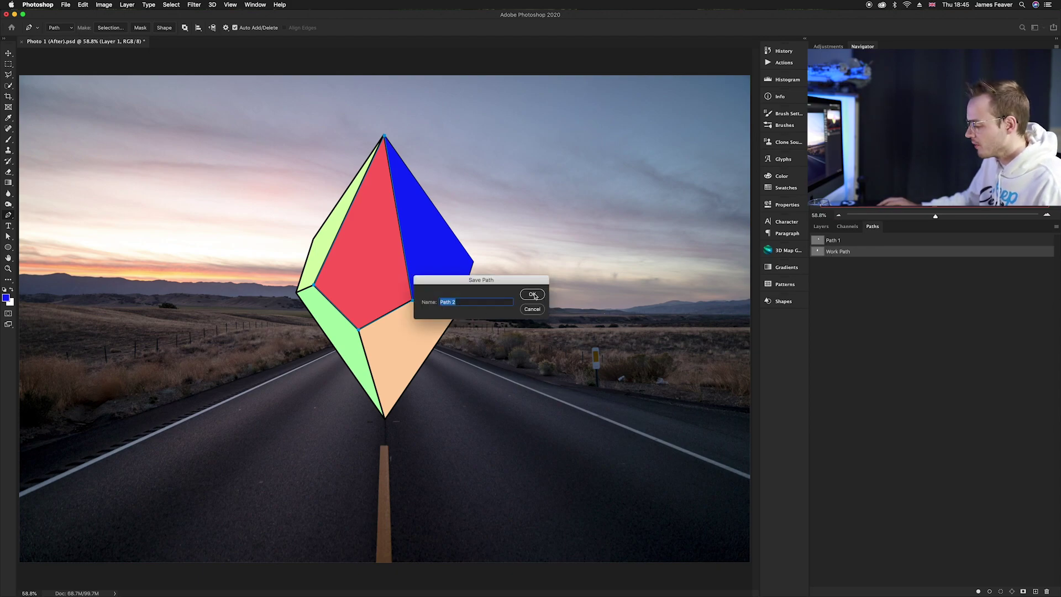
{"action": "left_click", "coordinate": [532, 294]}
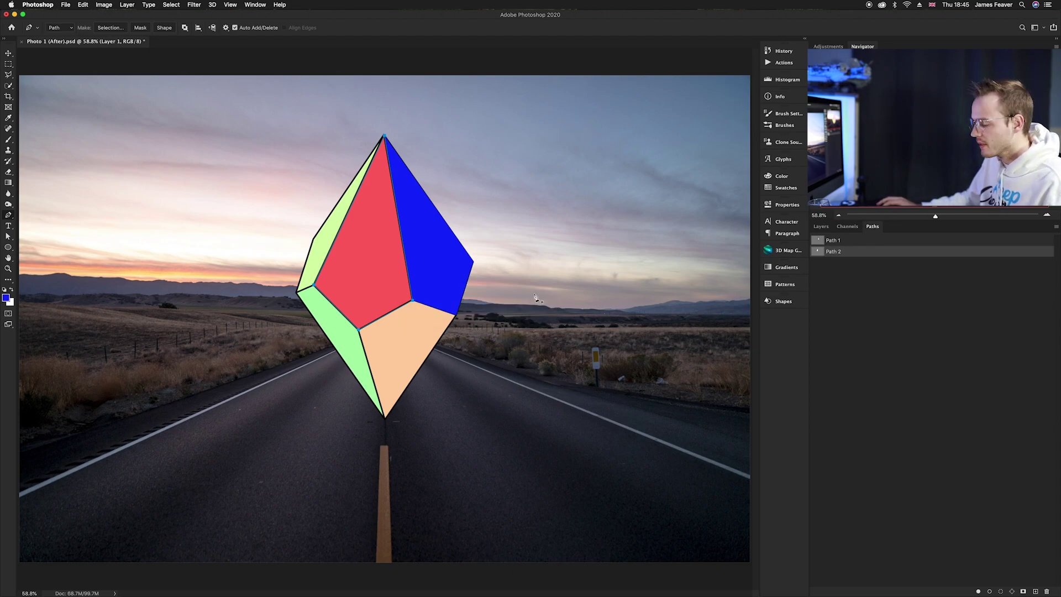
{"action": "left_click", "coordinate": [818, 252], "text": "super"}
Add a new Layer 2 and sample the red face's colour with the brush.
{"action": "left_click", "coordinate": [819, 226]}
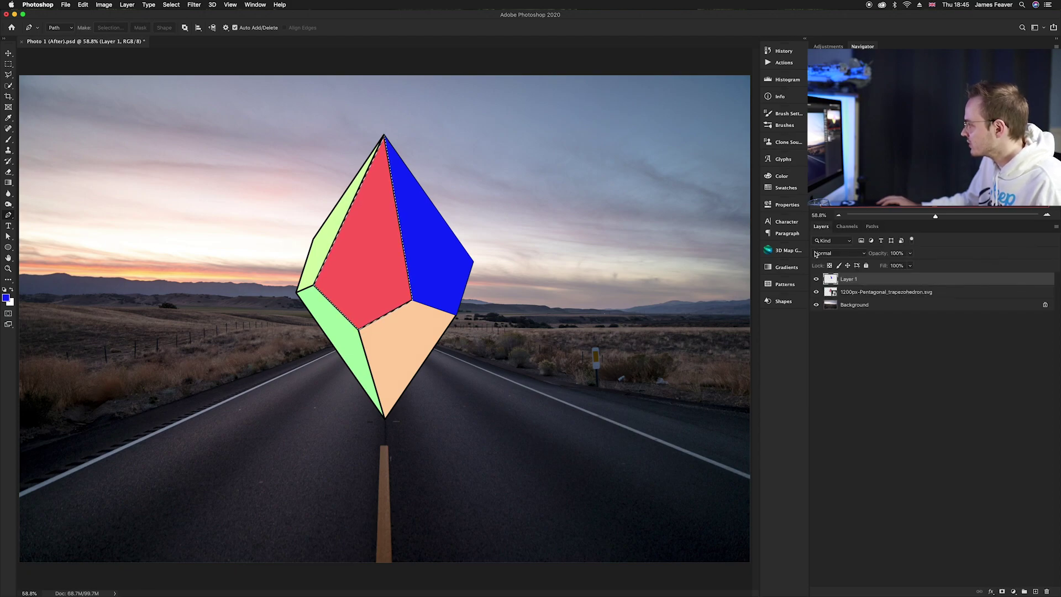
{"action": "left_click", "coordinate": [1034, 590]}
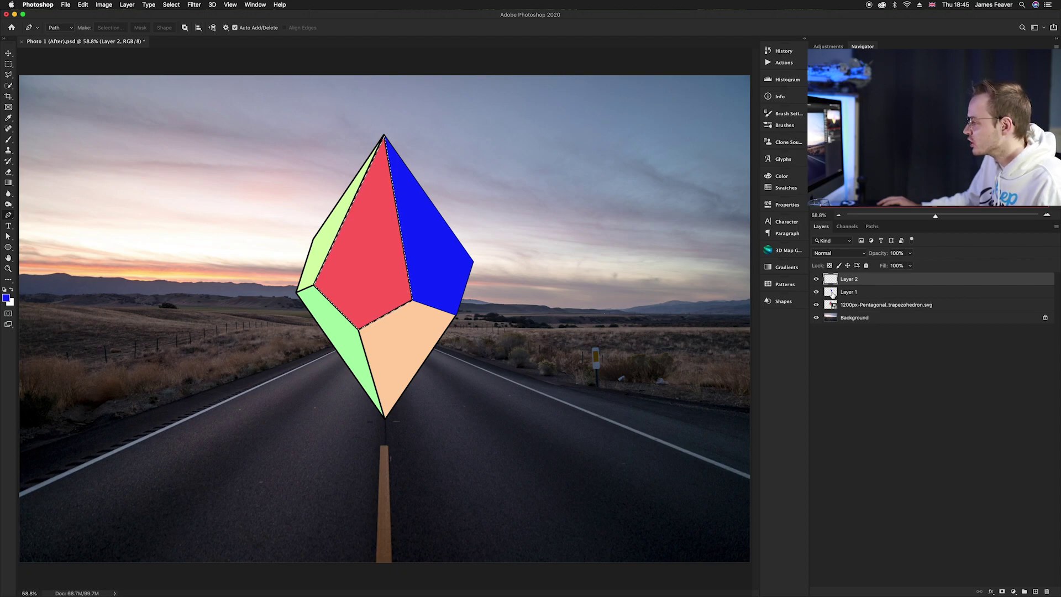
{"action": "key", "text": "b"}
{"action": "left_click", "coordinate": [376, 243], "text": "alt"}
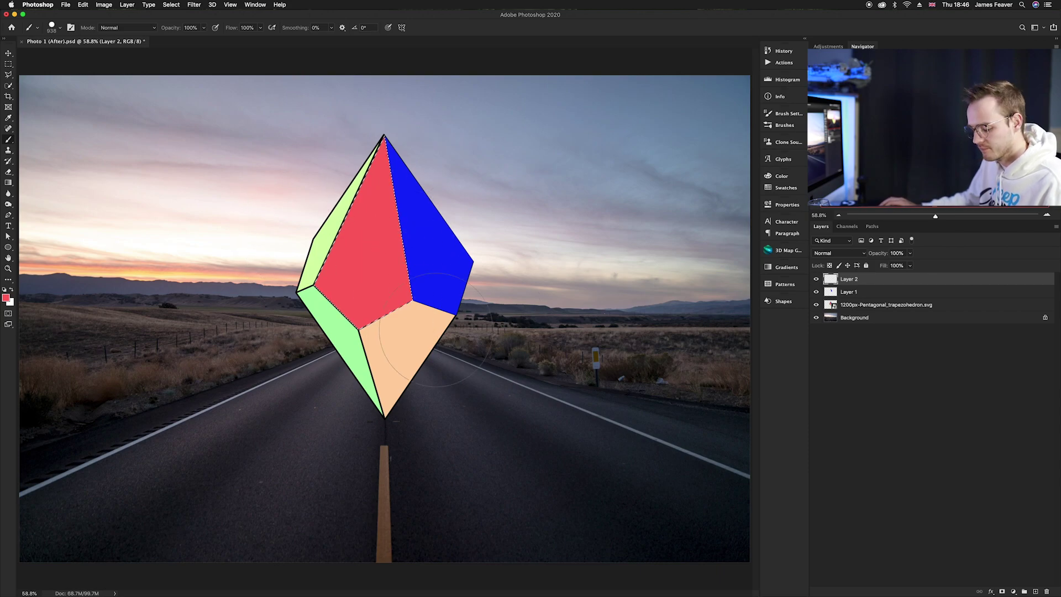
{"action": "scroll", "coordinate": [387, 242], "scroll_direction": "up", "scroll_amount": 3}
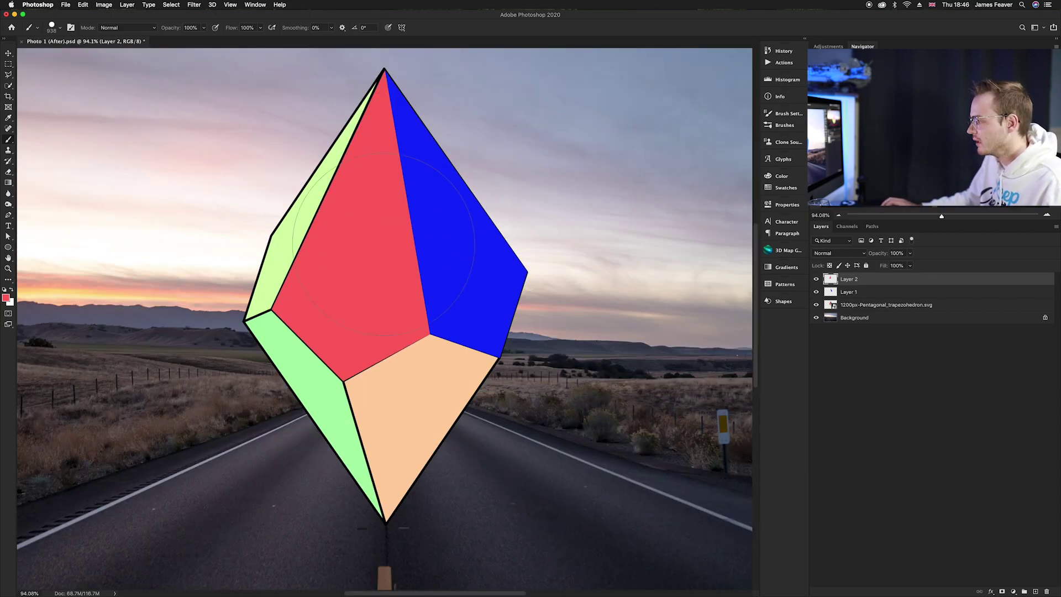
{"action": "key", "text": "p"}
{"action": "scroll", "coordinate": [261, 312], "scroll_direction": "up", "scroll_amount": 4}
{"action": "scroll", "coordinate": [262, 313], "scroll_direction": "up", "scroll_amount": 2}
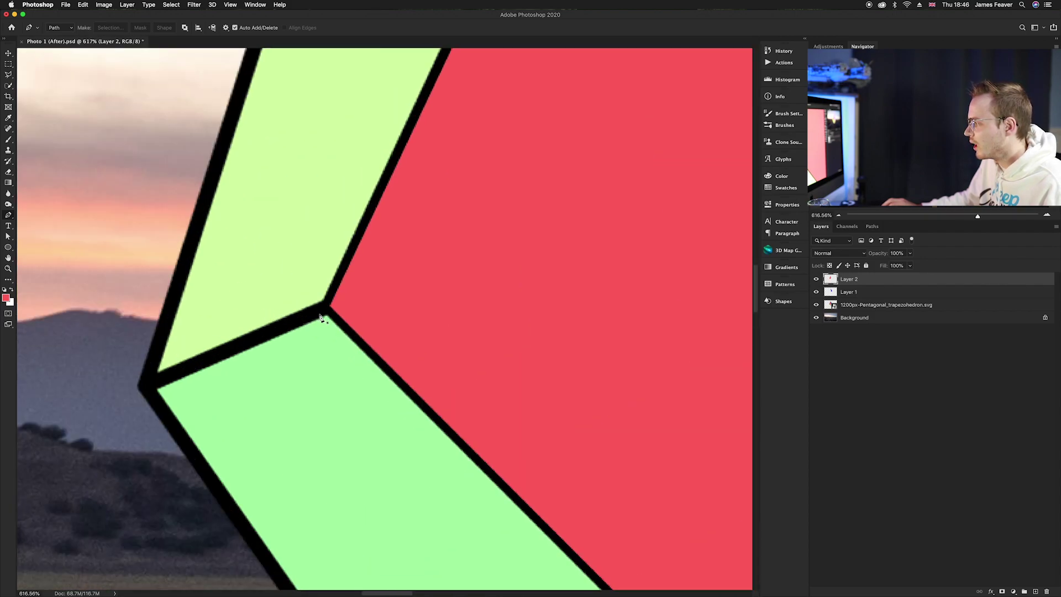
Trace the pale yellow-green face's corners up to the top apex with the Pen.
{"action": "left_click", "coordinate": [332, 310]}
{"action": "left_click", "coordinate": [144, 387]}
{"action": "left_click_drag", "start_coordinate": [236, 225], "coordinate": [199, 372]}
{"action": "left_click", "coordinate": [192, 284]}
{"action": "left_click_drag", "start_coordinate": [355, 180], "coordinate": [322, 421]}
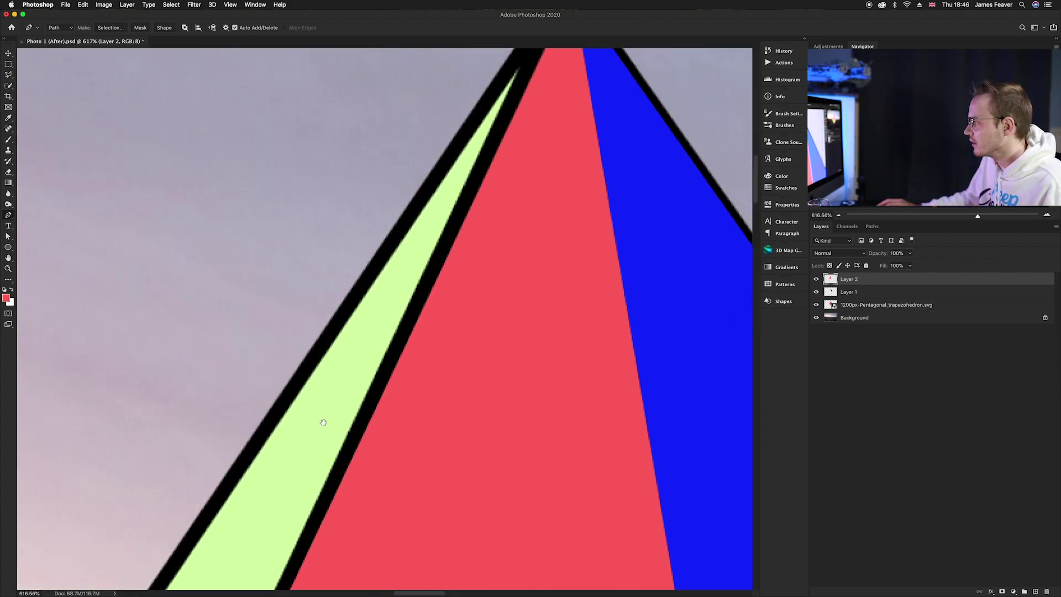
{"action": "scroll", "coordinate": [397, 284], "scroll_direction": "up", "scroll_amount": 3}
{"action": "left_click", "coordinate": [474, 147]}
{"action": "scroll", "coordinate": [287, 460], "scroll_direction": "down", "scroll_amount": 10}
{"action": "scroll", "coordinate": [288, 460], "scroll_direction": "down", "scroll_amount": 10}
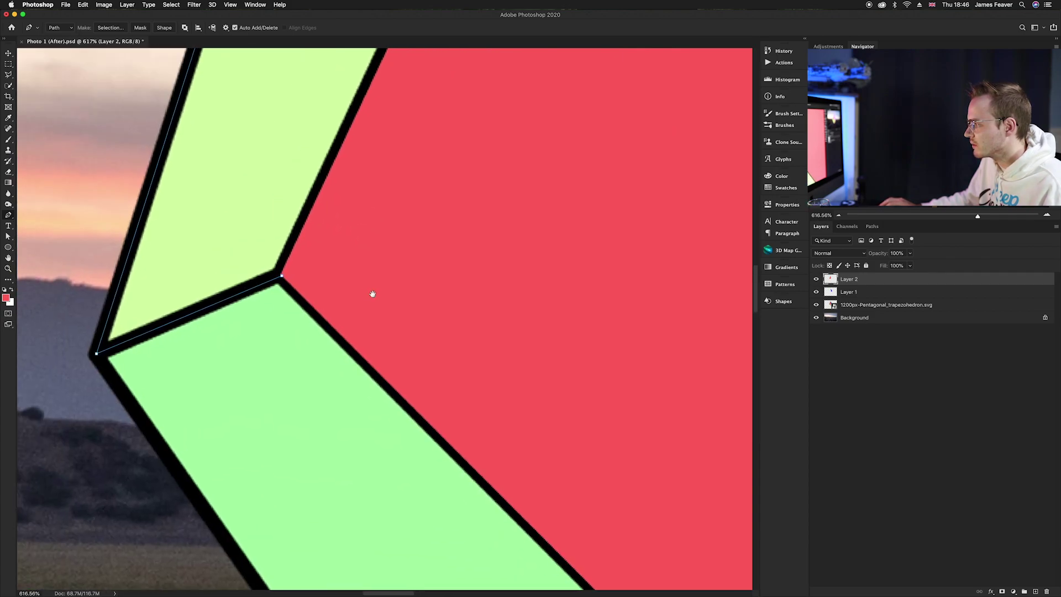
{"action": "scroll", "coordinate": [285, 286], "scroll_direction": "down", "scroll_amount": 10}
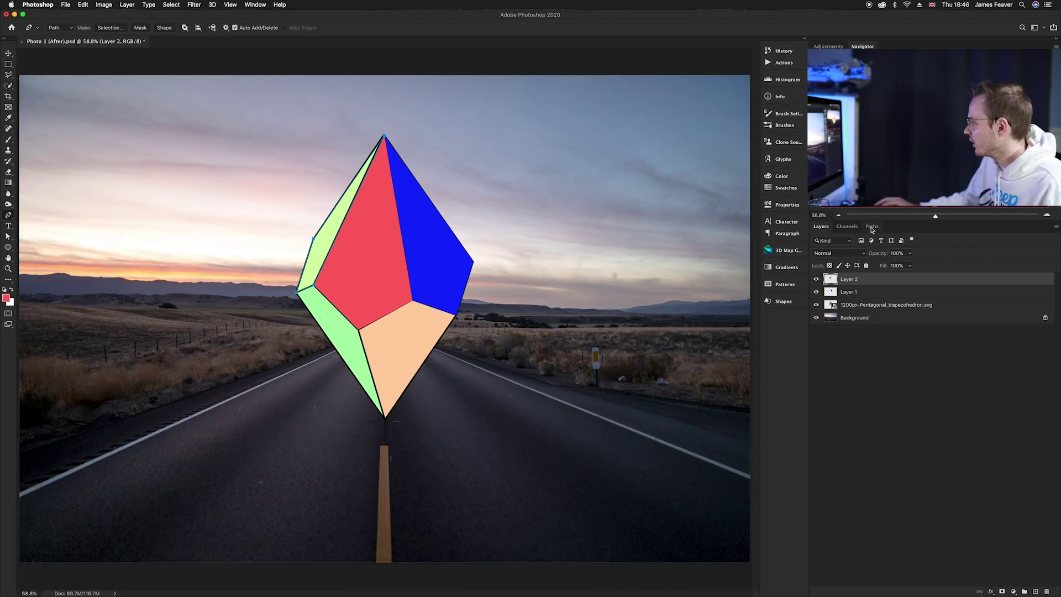
Save the outline as Path 3, add Layer 3, and sample the pale green colour.
{"action": "left_click", "coordinate": [872, 228]}
{"action": "double_click", "coordinate": [821, 264]}
{"action": "key", "text": "Return"}
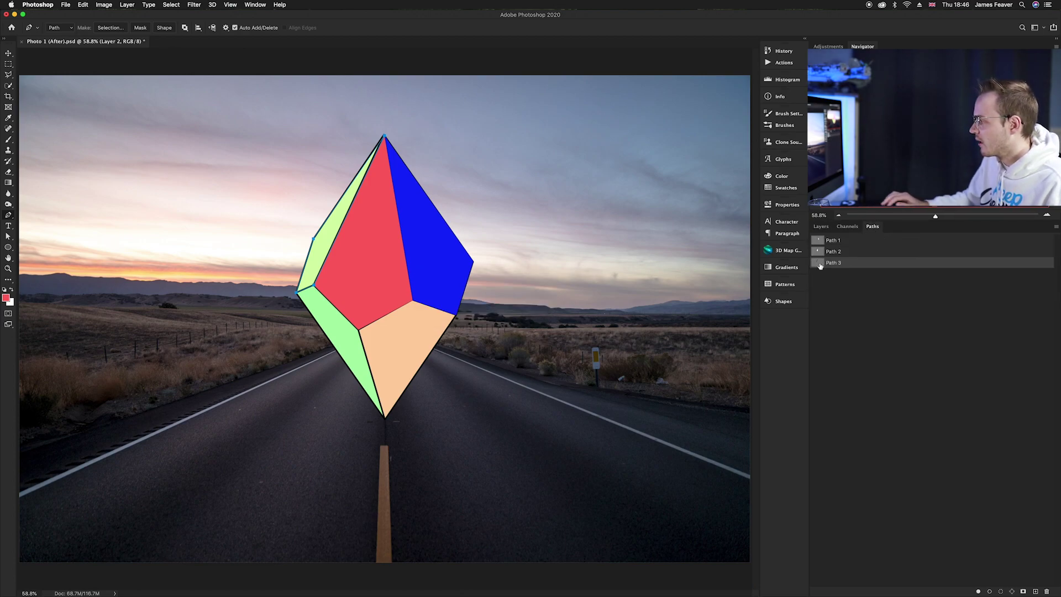
{"action": "left_click", "coordinate": [821, 226]}
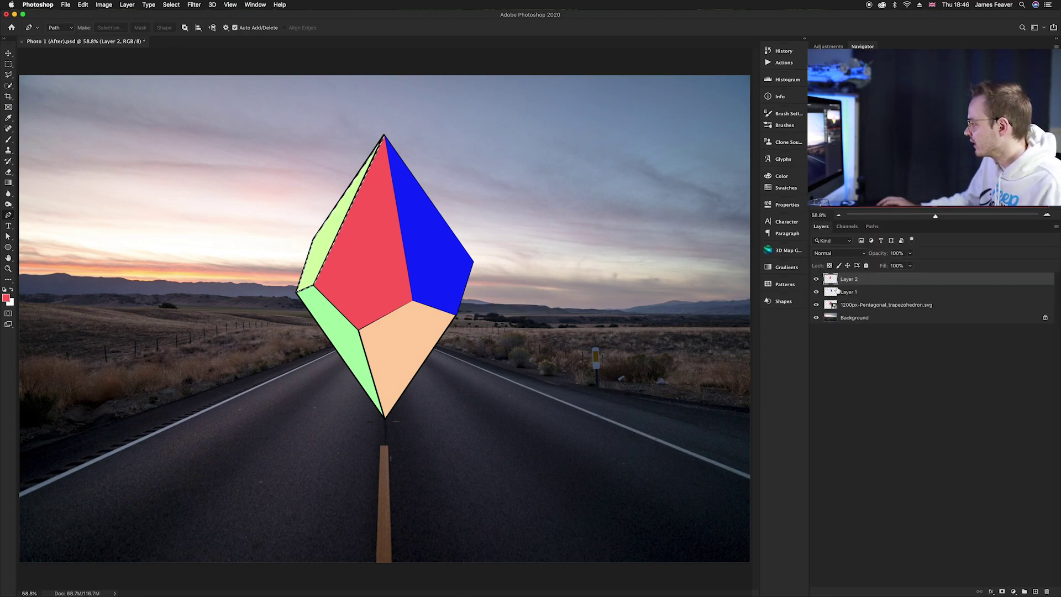
{"action": "left_click", "coordinate": [1036, 591]}
{"action": "key", "text": "i"}
{"action": "left_click", "coordinate": [320, 232]}
{"action": "key", "text": "b"}
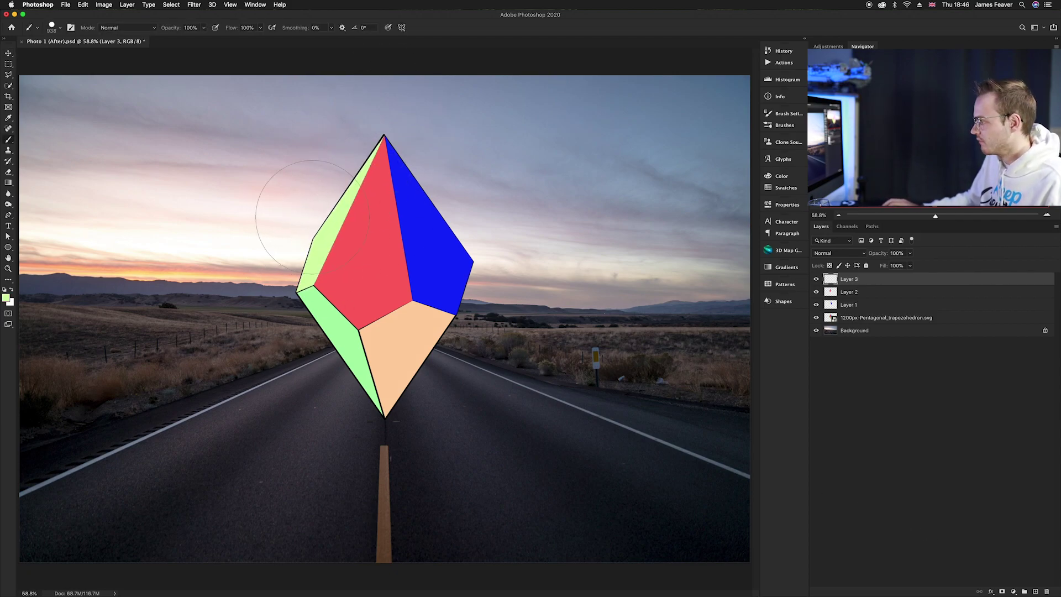
Trace the lower-left green face through its top, bottom and left tips, closing the path.
{"action": "scroll", "coordinate": [323, 326], "scroll_direction": "up", "scroll_amount": 5}
{"action": "key", "text": "p"}
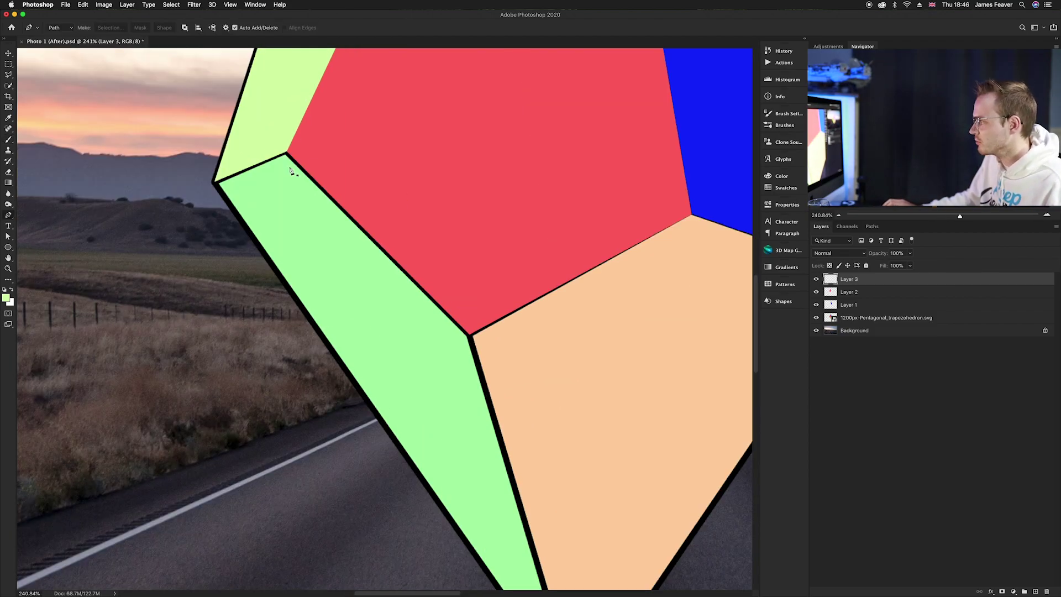
{"action": "scroll", "coordinate": [289, 165], "scroll_direction": "up", "scroll_amount": 3}
{"action": "left_click", "coordinate": [283, 133]}
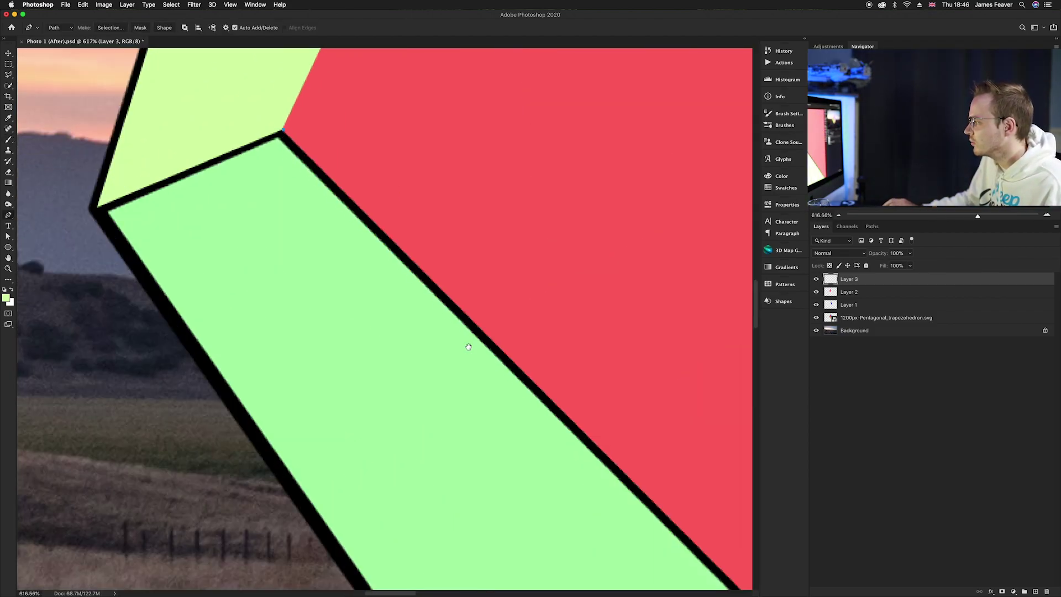
{"action": "scroll", "coordinate": [355, 214], "scroll_direction": "down", "scroll_amount": 10}
{"action": "scroll", "coordinate": [356, 214], "scroll_direction": "right", "scroll_amount": 5}
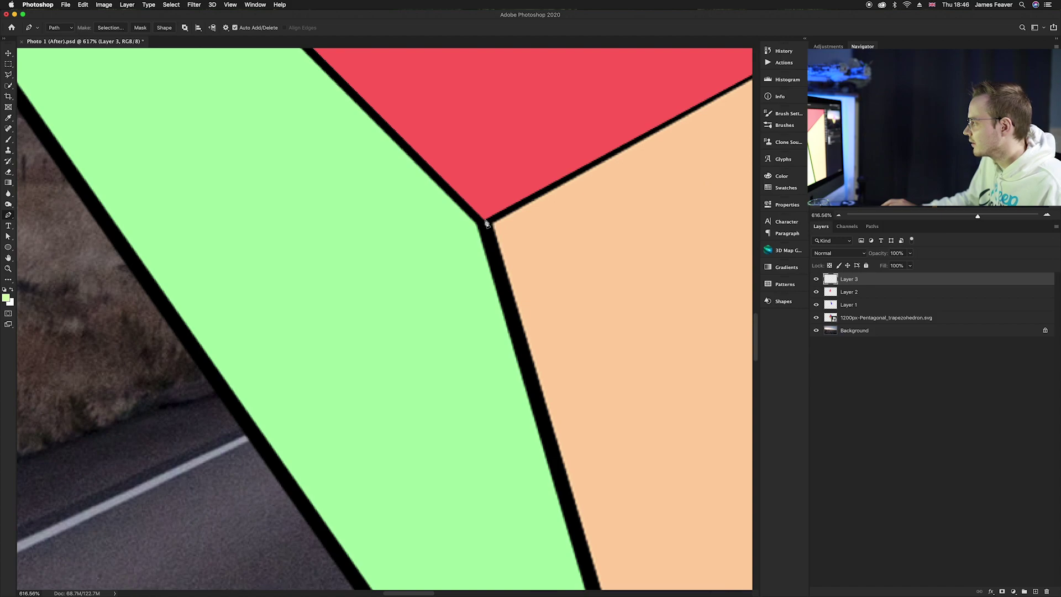
{"action": "scroll", "coordinate": [515, 306], "scroll_direction": "down", "scroll_amount": 10}
{"action": "scroll", "coordinate": [514, 305], "scroll_direction": "right", "scroll_amount": 3}
{"action": "left_click_drag", "start_coordinate": [468, 244], "coordinate": [456, 225]}
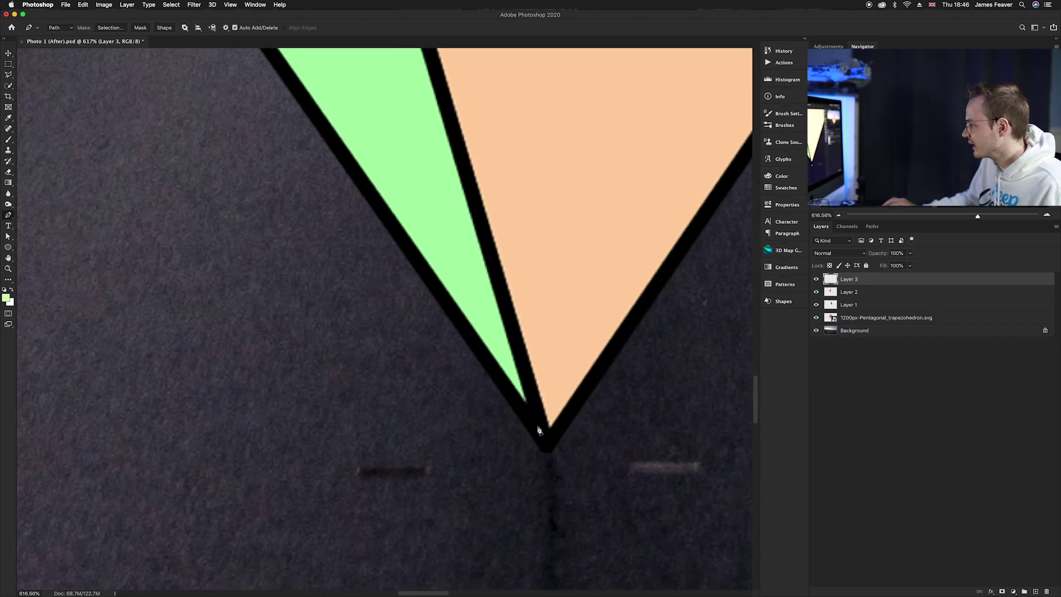
{"action": "left_click", "coordinate": [546, 441]}
{"action": "left_click_drag", "start_coordinate": [409, 253], "coordinate": [373, 307]}
{"action": "left_click", "coordinate": [291, 189]}
{"action": "left_click", "coordinate": [479, 113]}
{"action": "scroll", "coordinate": [479, 218], "scroll_direction": "down", "scroll_amount": 10}
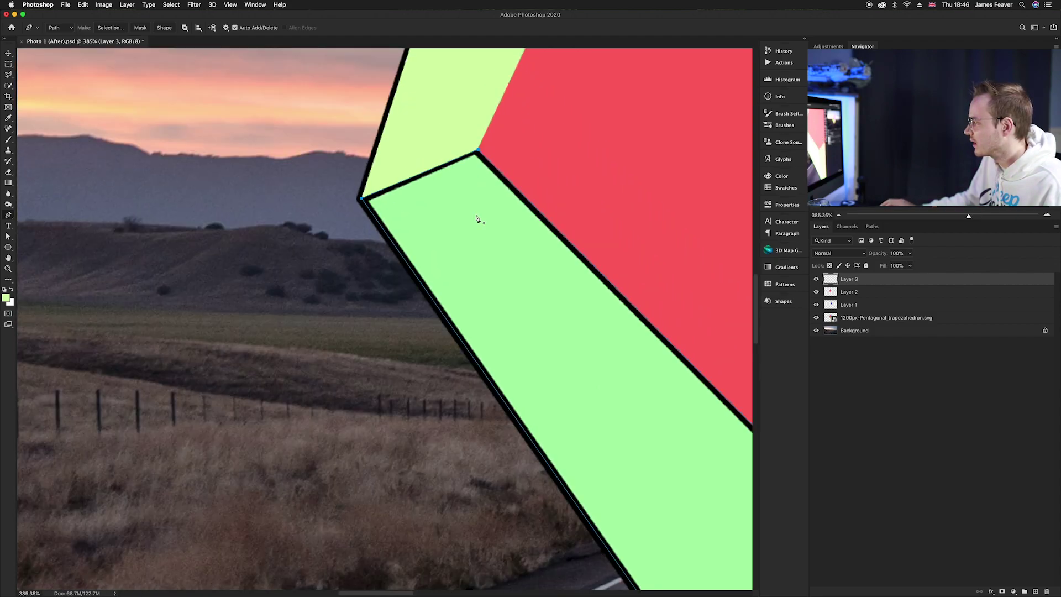
{"action": "left_click_drag", "start_coordinate": [593, 229], "coordinate": [504, 244]}
{"action": "scroll", "coordinate": [504, 244], "scroll_direction": "down", "scroll_amount": 4}
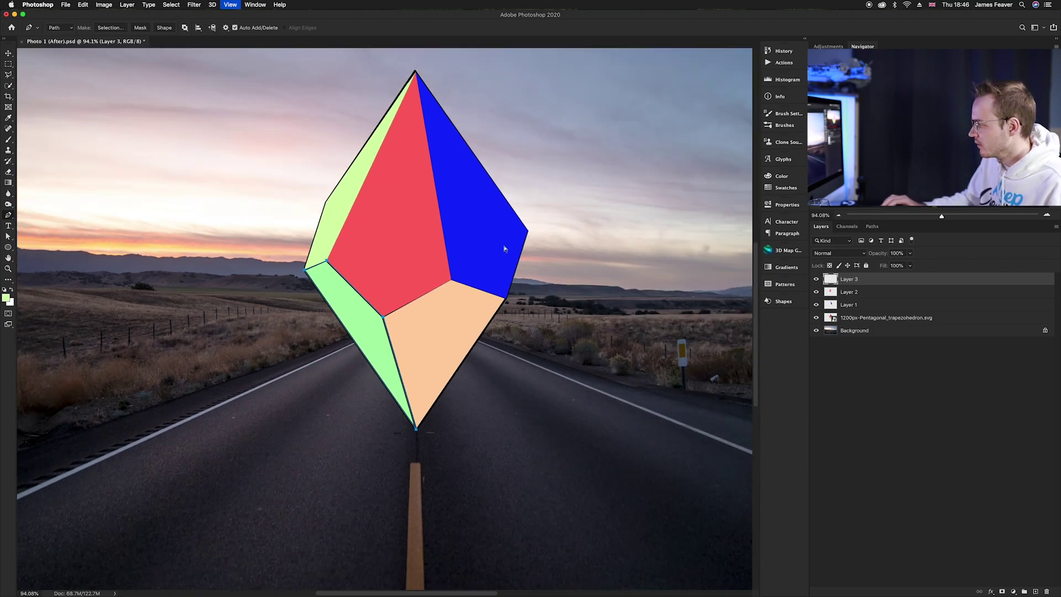
Save the green outline as Path 4, load it as a selection, and add Layer 4.
{"action": "left_click", "coordinate": [872, 227]}
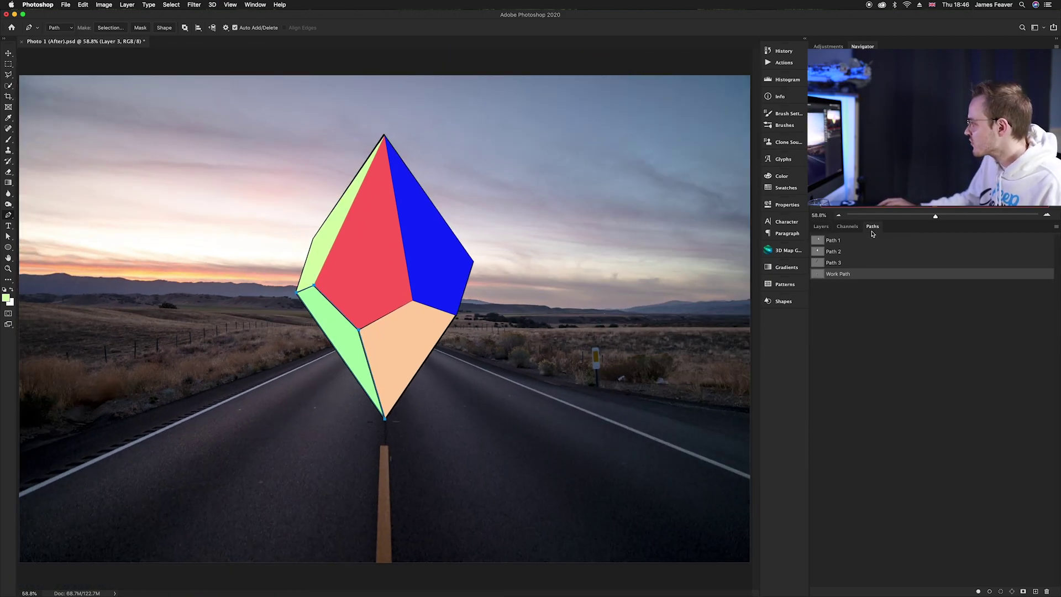
{"action": "double_click", "coordinate": [820, 275]}
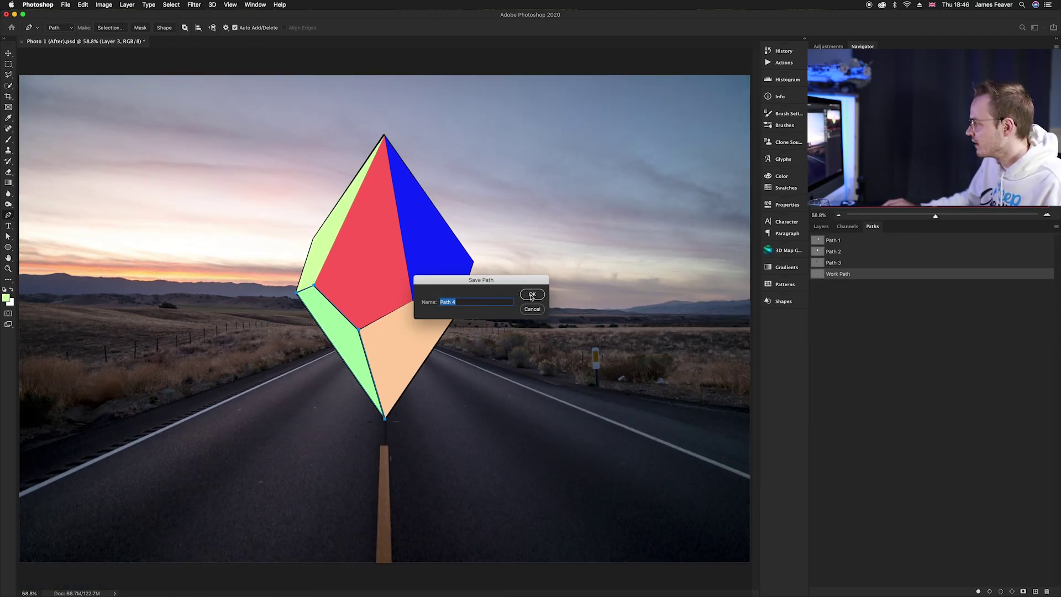
{"action": "left_click", "coordinate": [531, 296]}
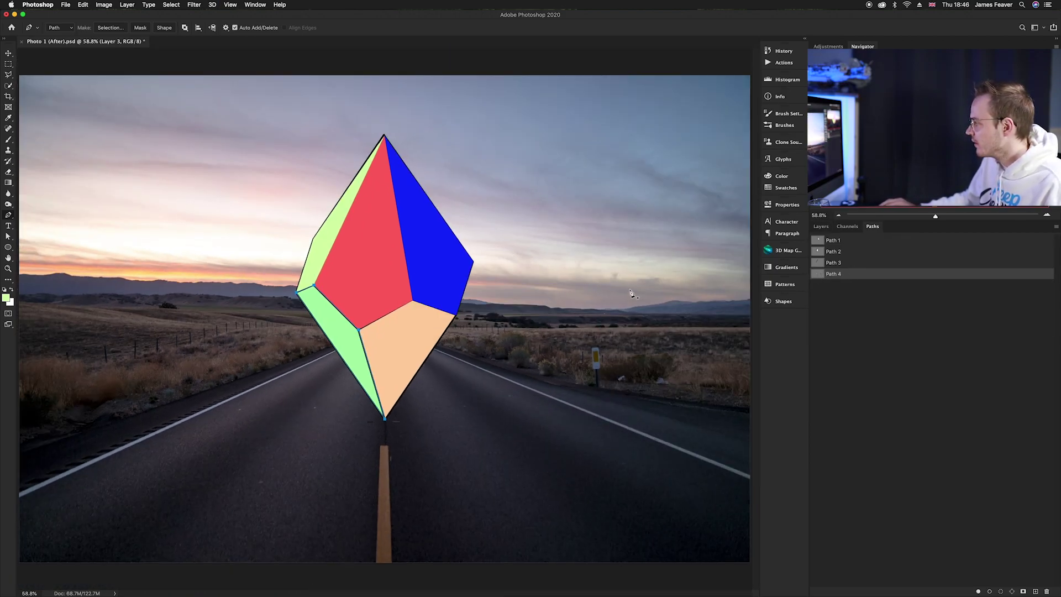
{"action": "left_click", "coordinate": [820, 276], "text": "super"}
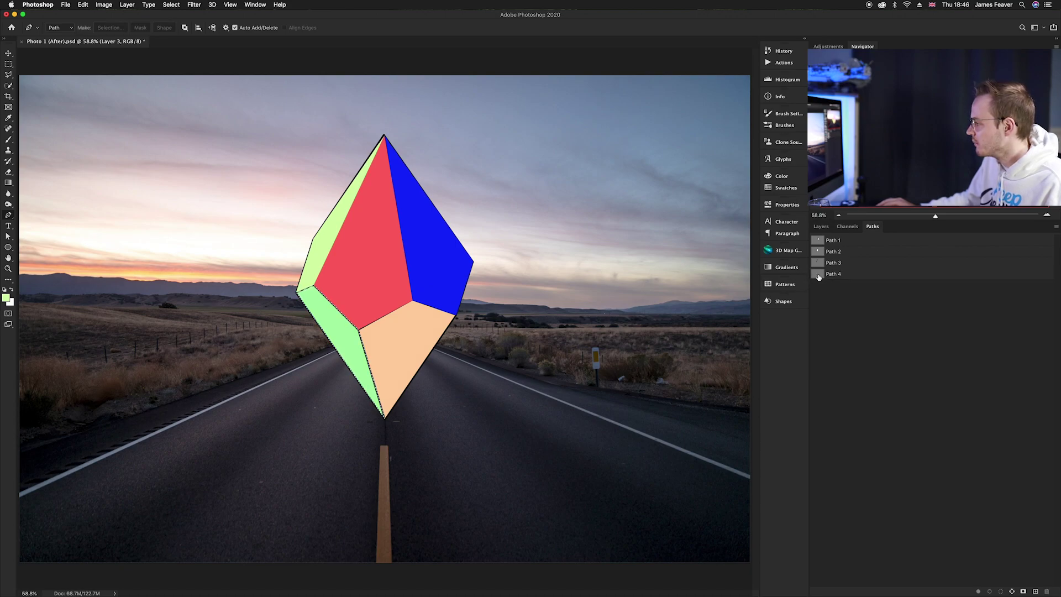
{"action": "left_click", "coordinate": [821, 227]}
{"action": "left_click", "coordinate": [1036, 591]}
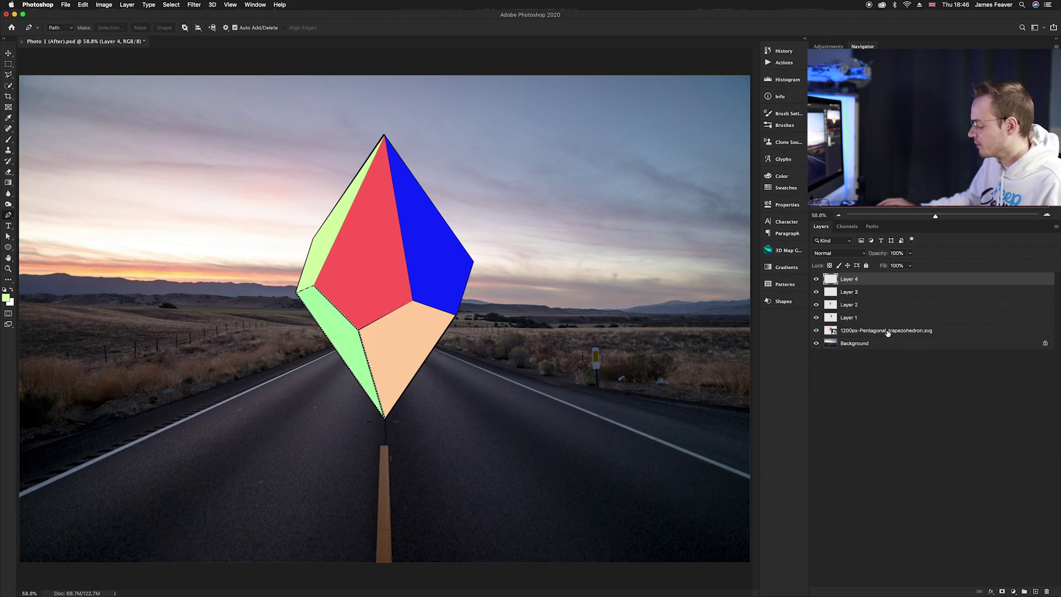
Paint the selected green face on Layer 4 in its own mint green.
{"action": "key", "text": "b"}
{"action": "left_click", "coordinate": [394, 391]}
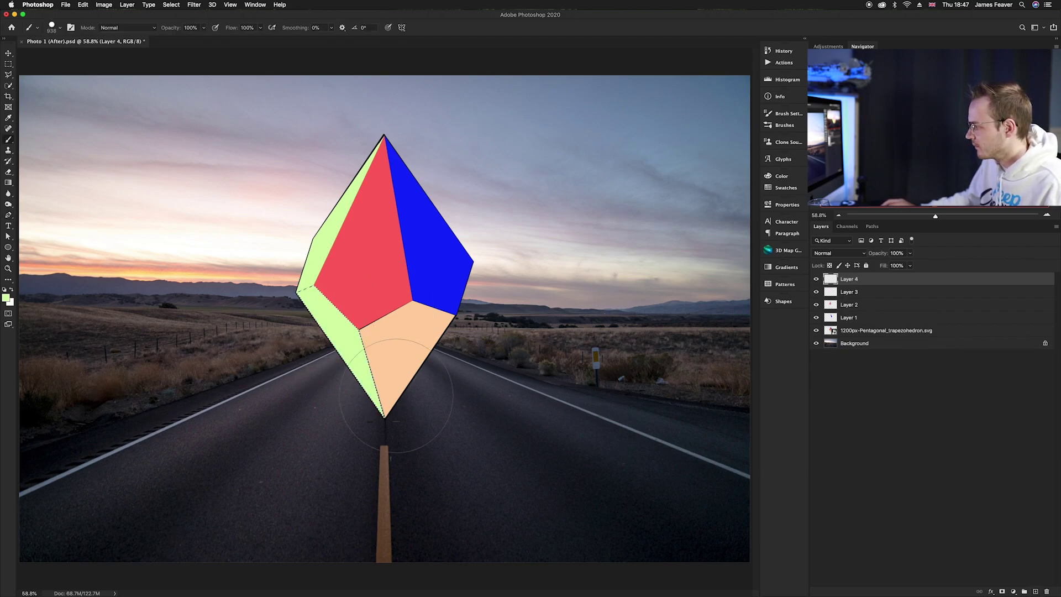
{"action": "left_click", "coordinate": [342, 326]}
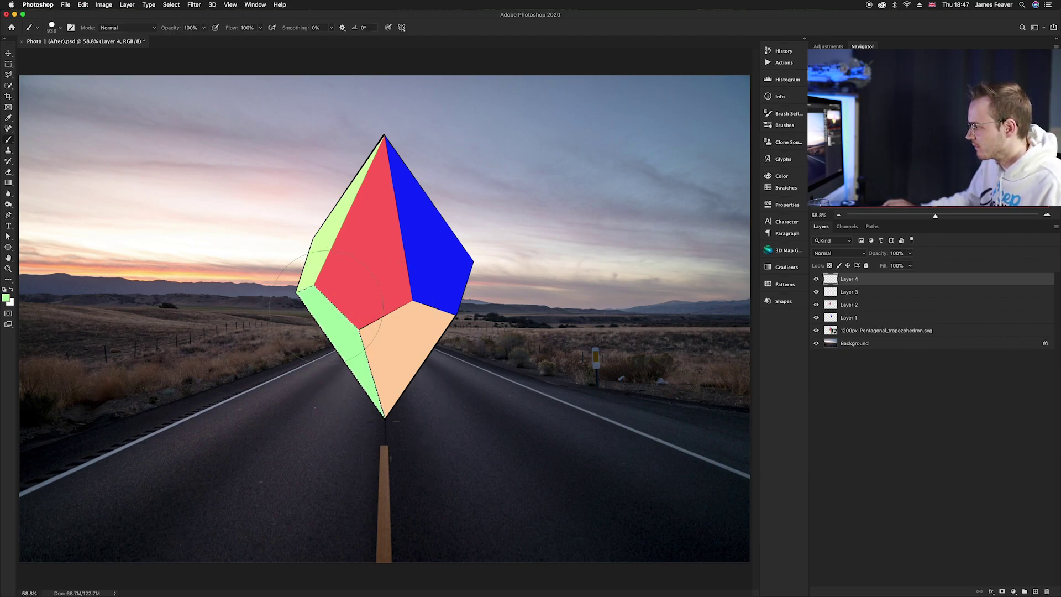
{"action": "scroll", "coordinate": [432, 367], "scroll_direction": "up", "scroll_amount": 3}
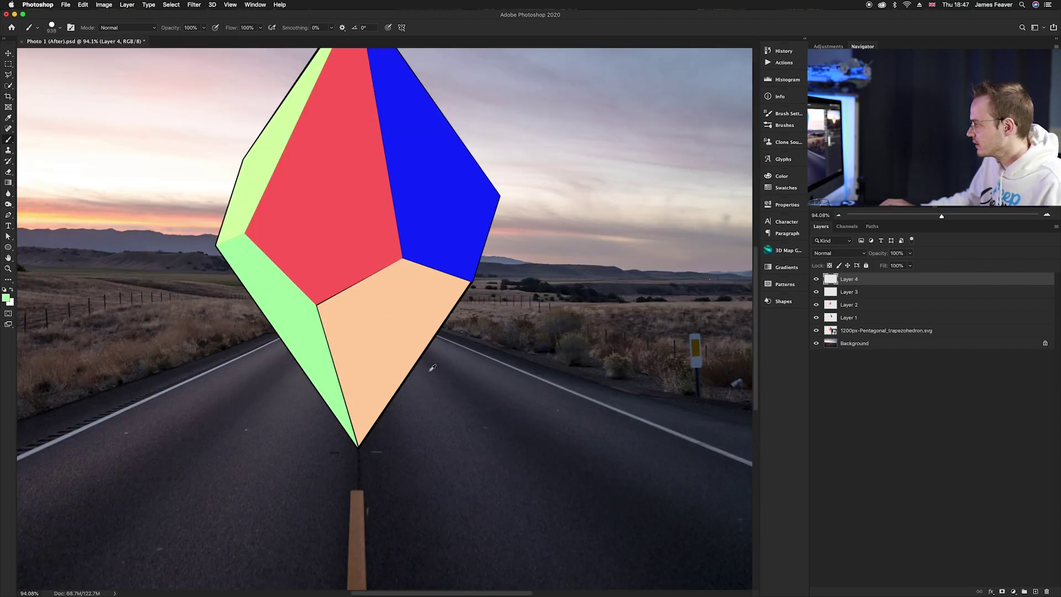
{"action": "scroll", "coordinate": [432, 367], "scroll_direction": "up", "scroll_amount": 2}
Trace the lower peach facet from the blue corner via the bottom tip and close it.
{"action": "key", "text": "p"}
{"action": "scroll", "coordinate": [450, 315], "scroll_direction": "up", "scroll_amount": 5}
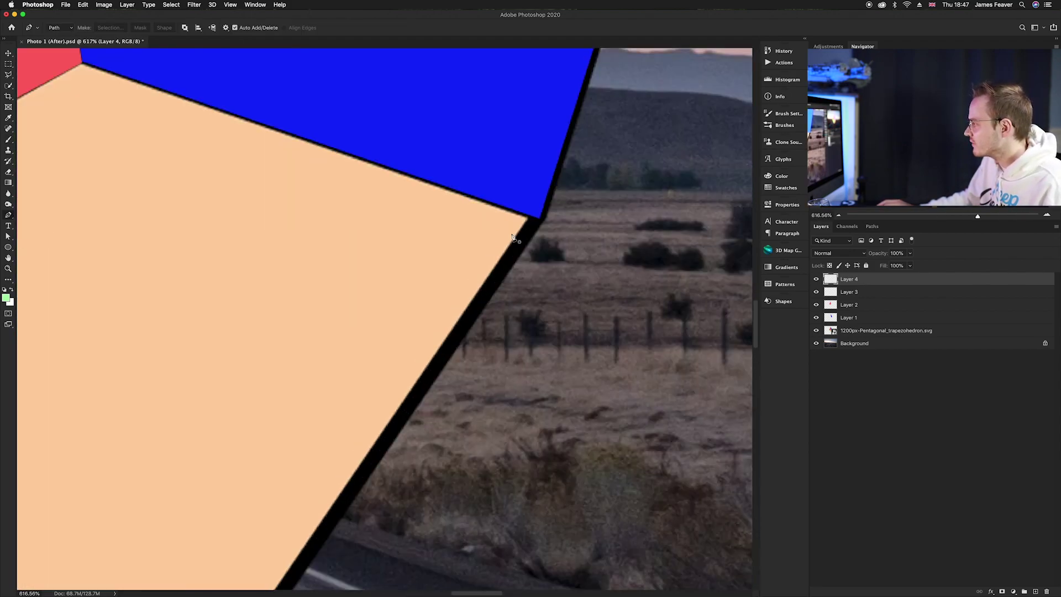
{"action": "left_click", "coordinate": [539, 219]}
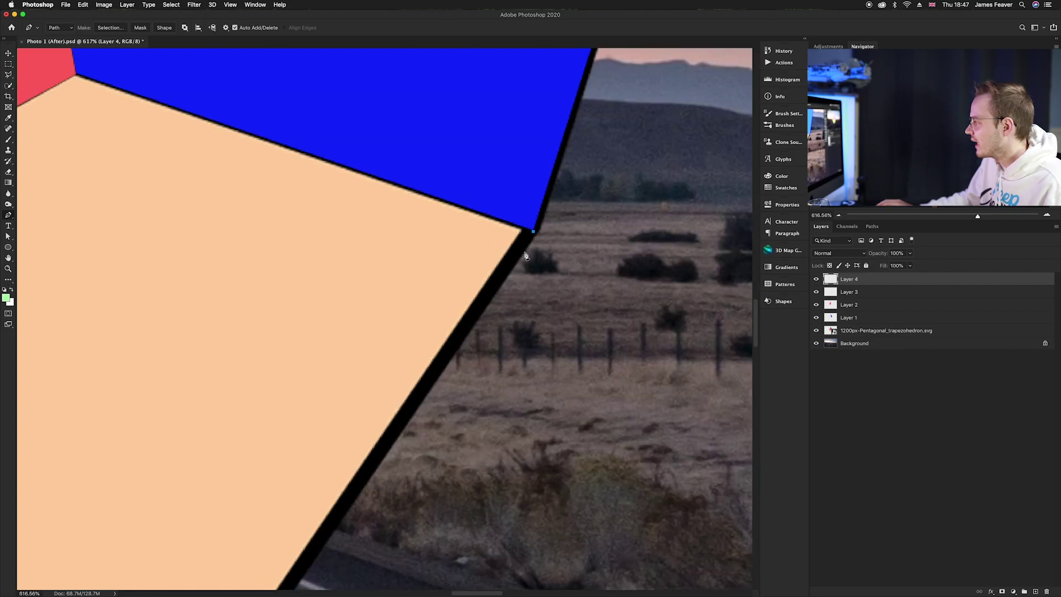
{"action": "scroll", "coordinate": [526, 256], "scroll_direction": "up", "scroll_amount": 2}
{"action": "scroll", "coordinate": [522, 273], "scroll_direction": "up", "scroll_amount": 1}
{"action": "left_click_drag", "start_coordinate": [522, 273], "coordinate": [488, 249]}
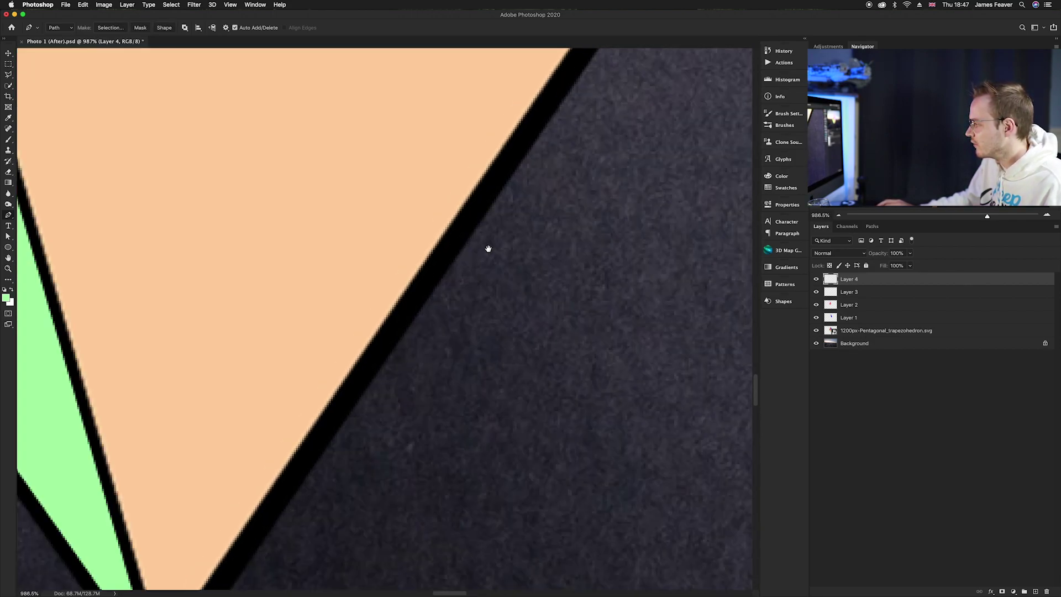
{"action": "scroll", "coordinate": [489, 249], "scroll_direction": "down", "scroll_amount": 10}
{"action": "scroll", "coordinate": [488, 248], "scroll_direction": "left", "scroll_amount": 8}
{"action": "left_click", "coordinate": [417, 342]}
{"action": "scroll", "coordinate": [431, 230], "scroll_direction": "up", "scroll_amount": 10}
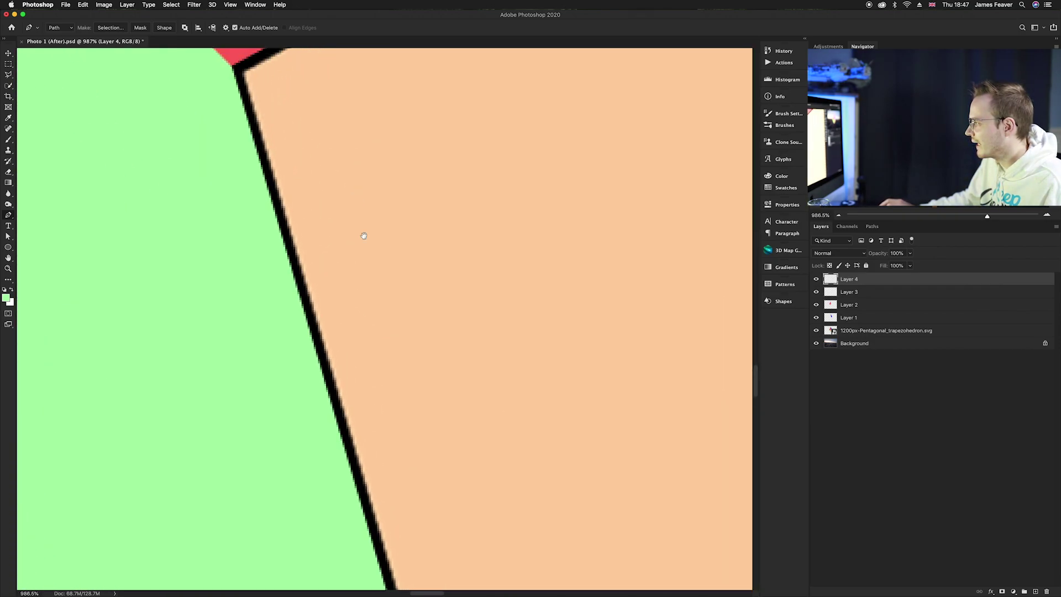
{"action": "scroll", "coordinate": [355, 191], "scroll_direction": "up", "scroll_amount": 7}
{"action": "scroll", "coordinate": [354, 191], "scroll_direction": "left", "scroll_amount": 2}
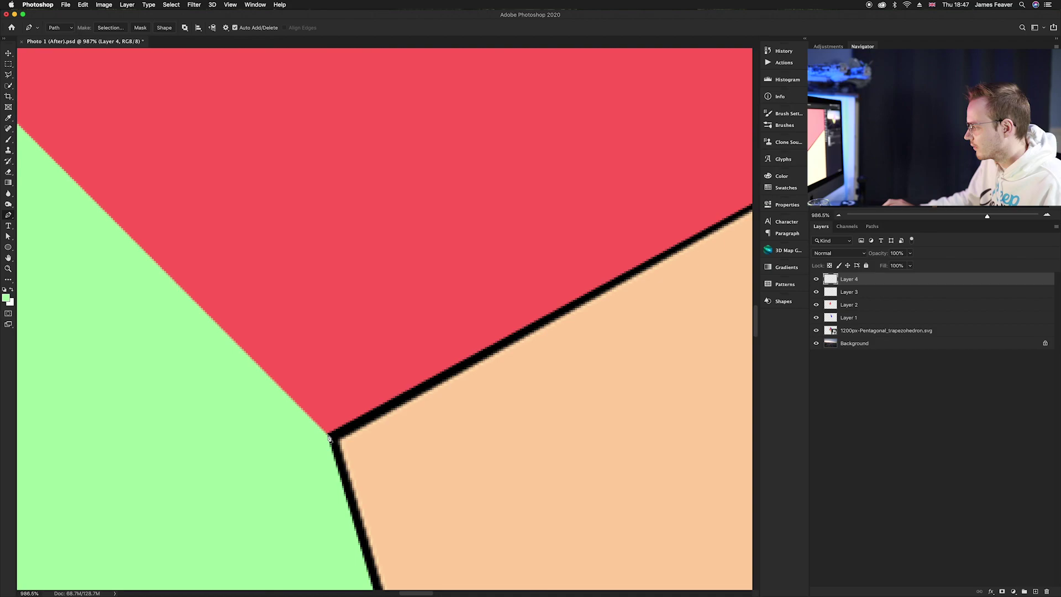
{"action": "left_click_drag", "start_coordinate": [591, 281], "coordinate": [331, 426]}
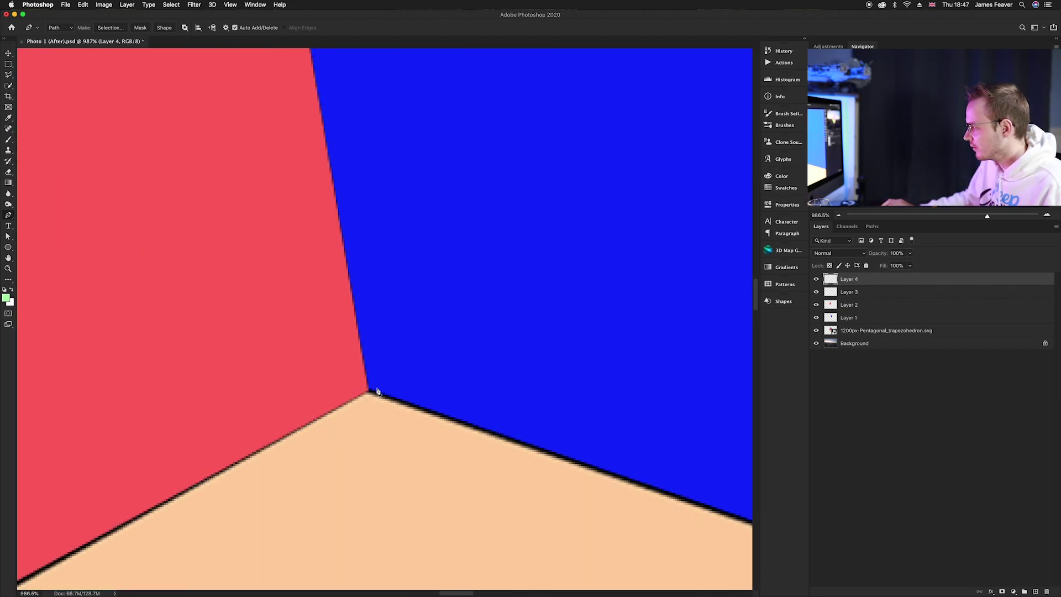
{"action": "scroll", "coordinate": [533, 429], "scroll_direction": "down", "scroll_amount": 5}
{"action": "scroll", "coordinate": [532, 428], "scroll_direction": "right", "scroll_amount": 10}
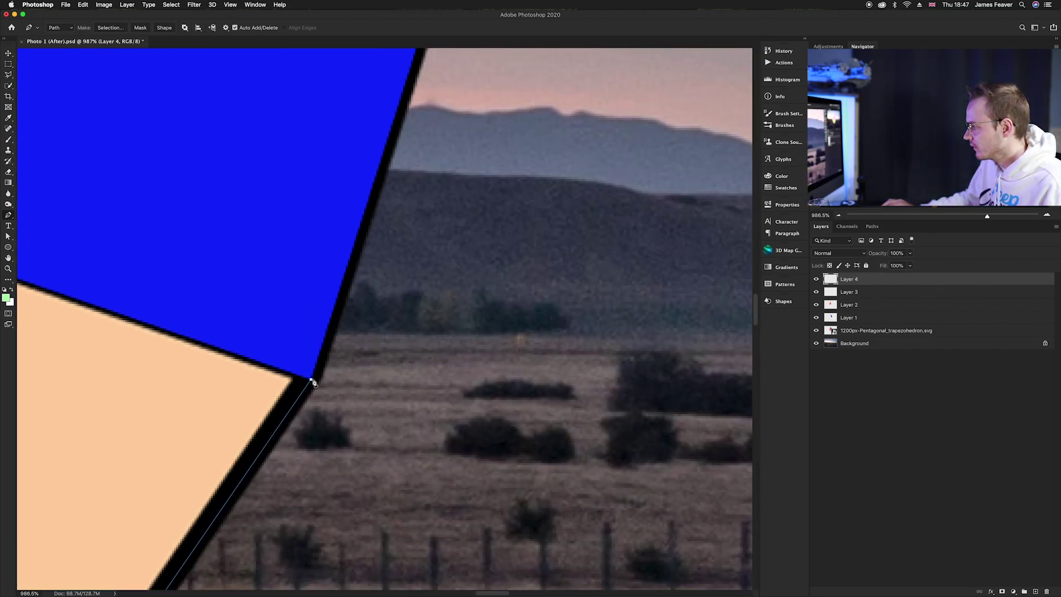
{"action": "left_click", "coordinate": [311, 382]}
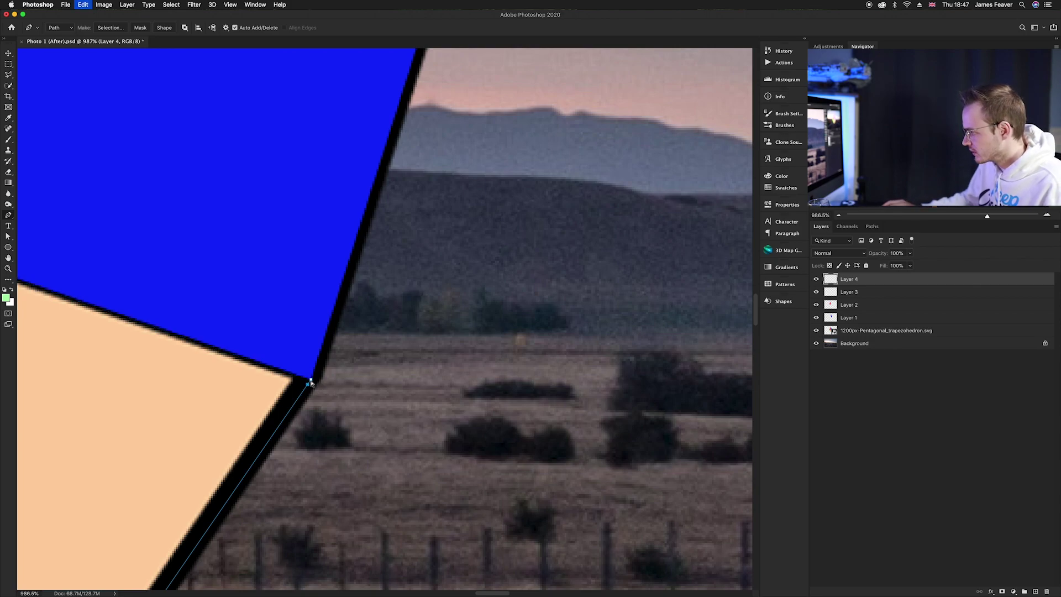
Save the peach facet outline as Path 5 and load it as a selection.
{"action": "key", "text": "super+0"}
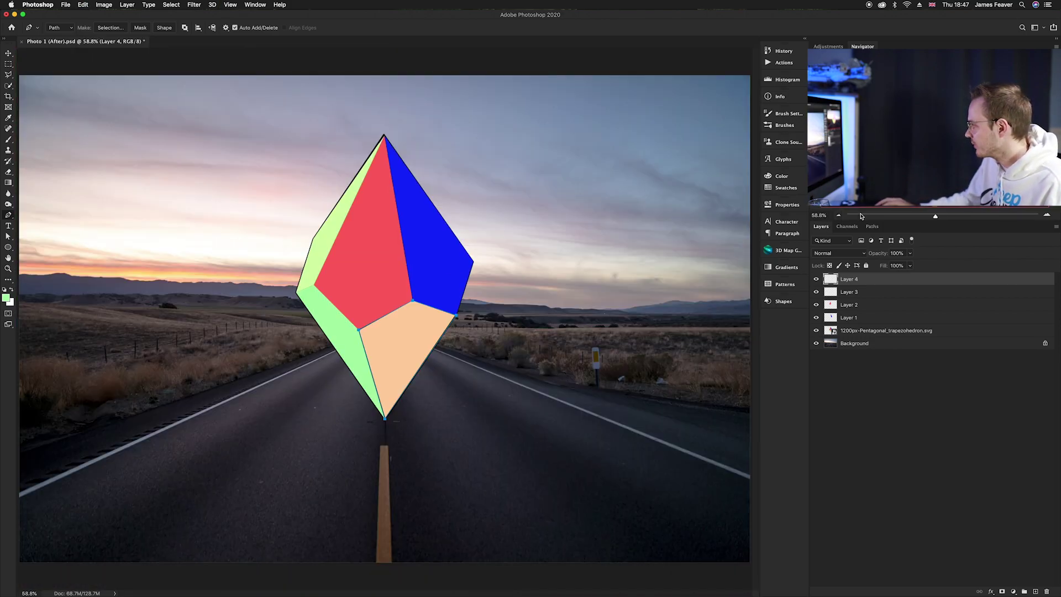
{"action": "left_click", "coordinate": [872, 226]}
{"action": "double_click", "coordinate": [822, 285]}
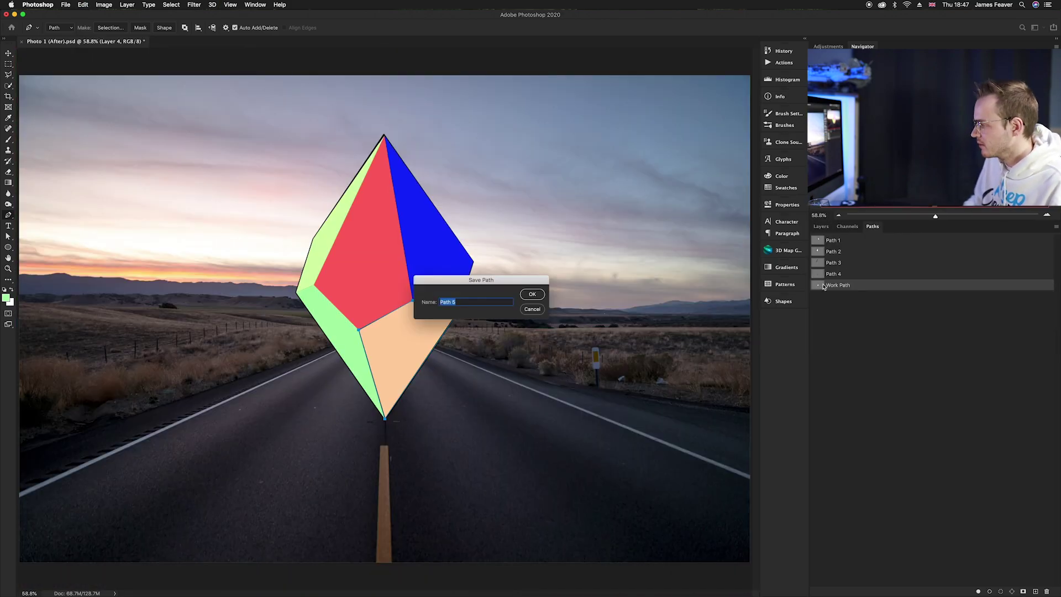
{"action": "key", "text": "Return"}
{"action": "left_click", "coordinate": [819, 286], "text": "super"}
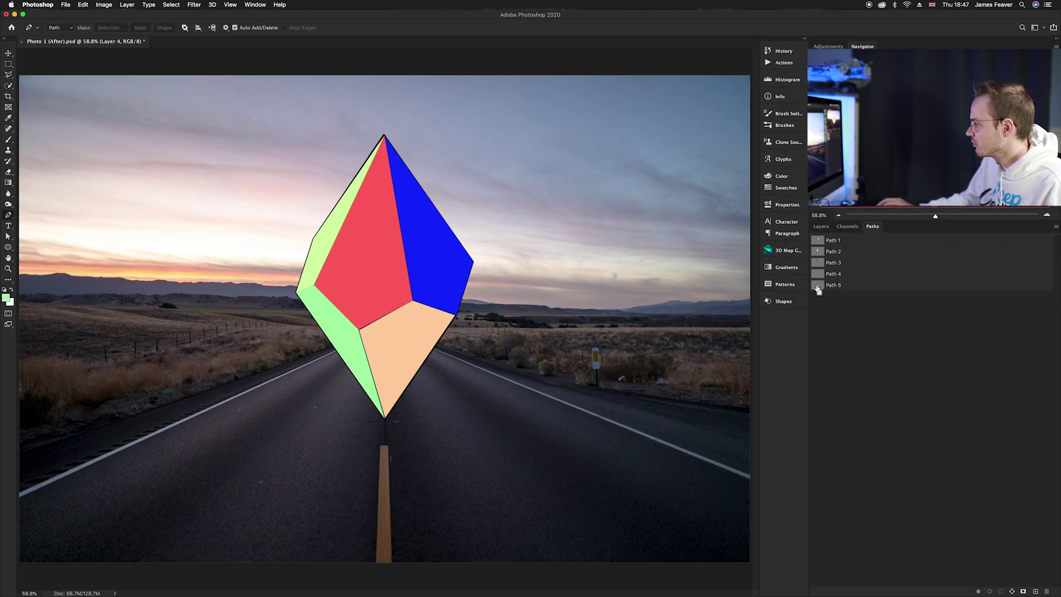
{"action": "left_click", "coordinate": [821, 227]}
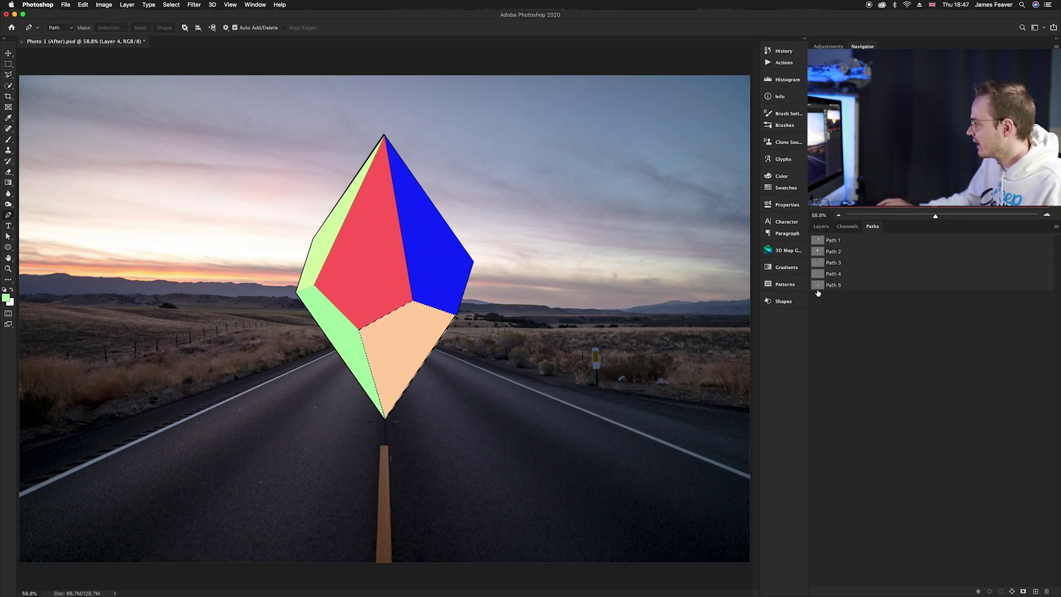
{"action": "scroll", "coordinate": [466, 398], "scroll_direction": "up", "scroll_amount": 3}
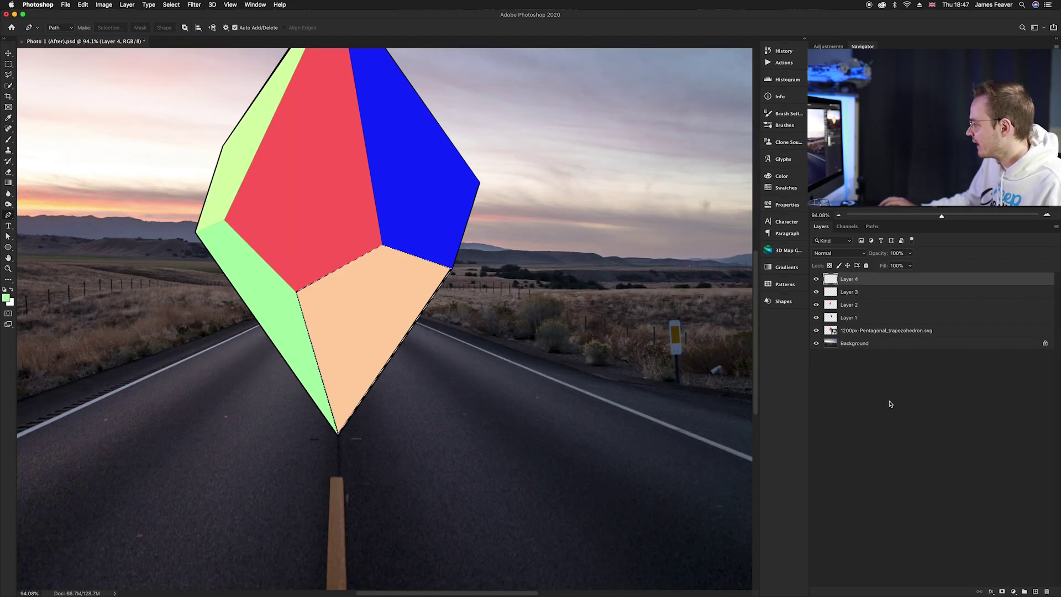
Add Layer 5, paint the peach facet with its sampled colour, and deselect.
{"action": "left_click", "coordinate": [1036, 592]}
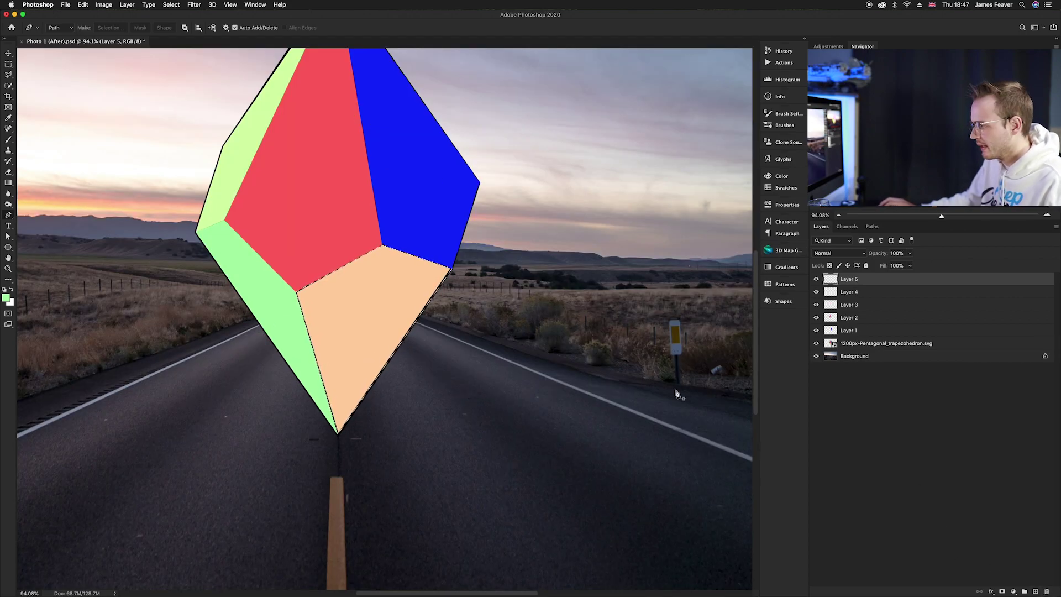
{"action": "key", "text": "b"}
{"action": "left_click", "coordinate": [352, 320], "text": "alt"}
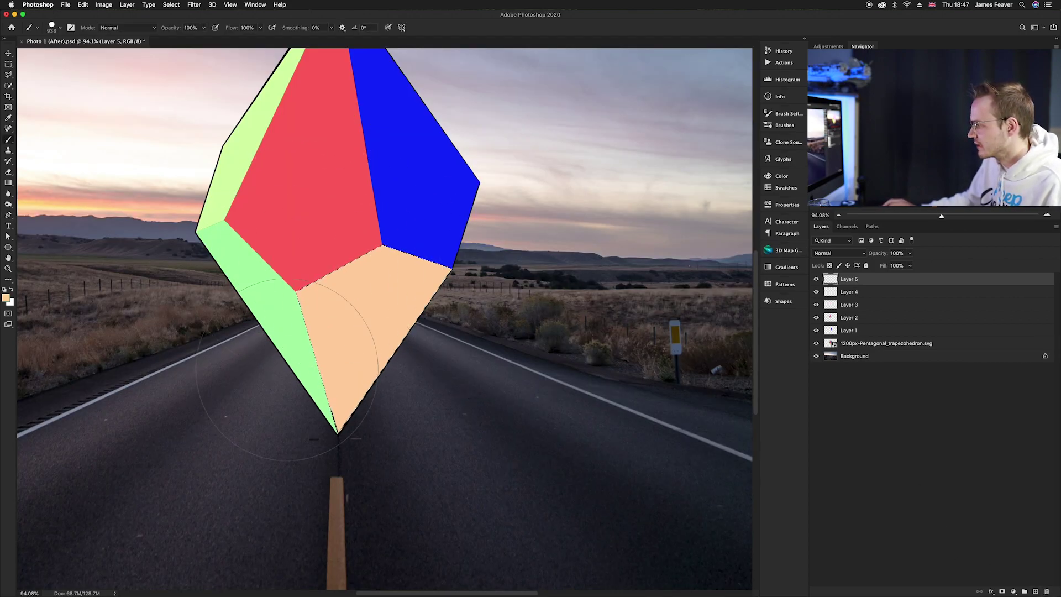
{"action": "key", "text": "super+d"}
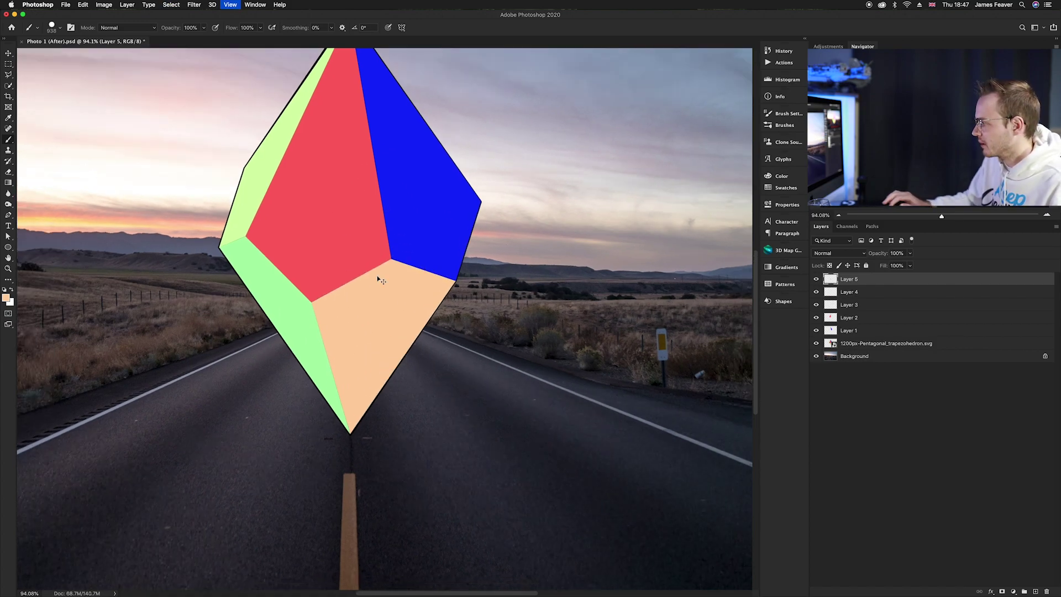
{"action": "key", "text": "super+0"}
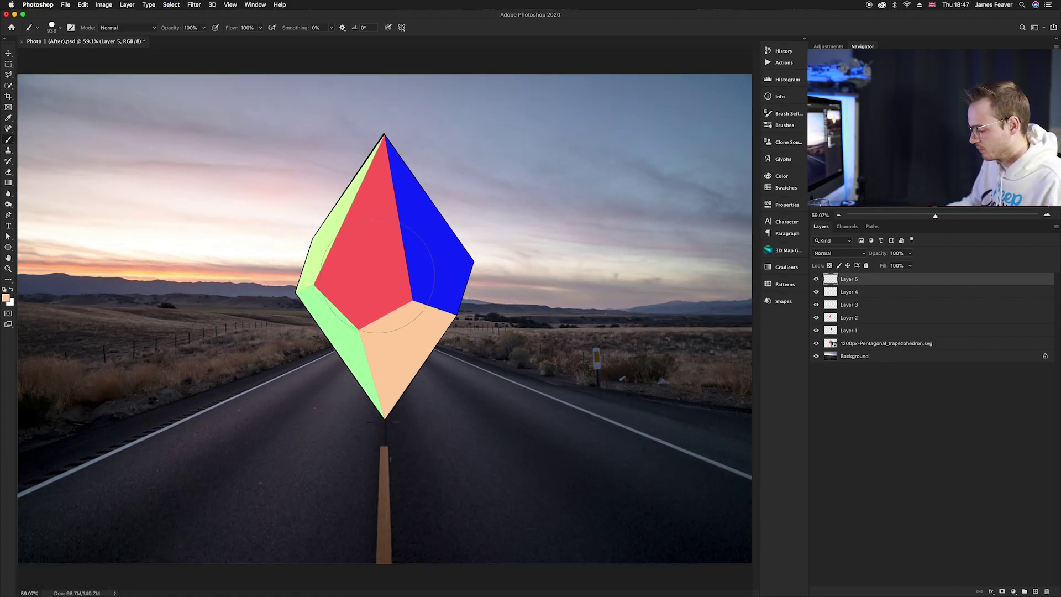
Hide and delete the trapezohedron SVG outline layer, then zoom to 50%.
{"action": "left_click", "coordinate": [832, 344]}
{"action": "left_click", "coordinate": [816, 343]}
{"action": "key", "text": "super+minus"}
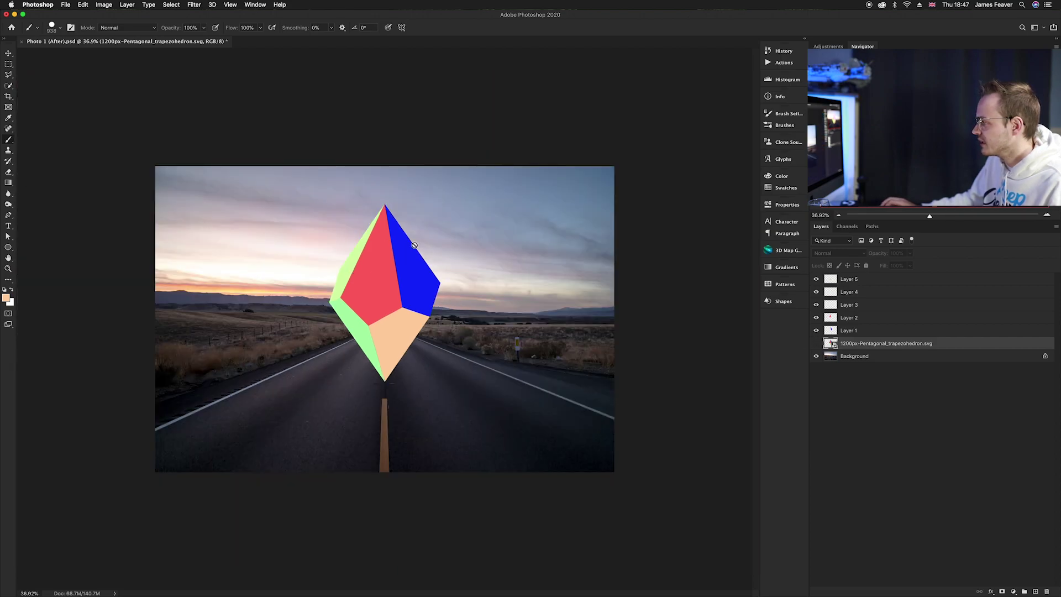
{"action": "left_click", "coordinate": [8, 53]}
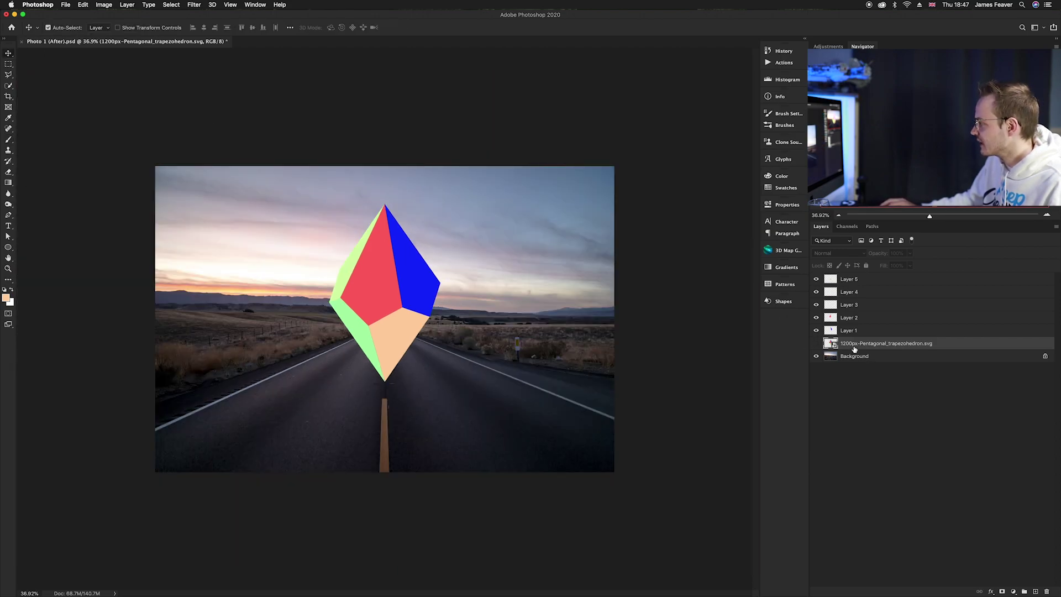
{"action": "key", "text": "Delete"}
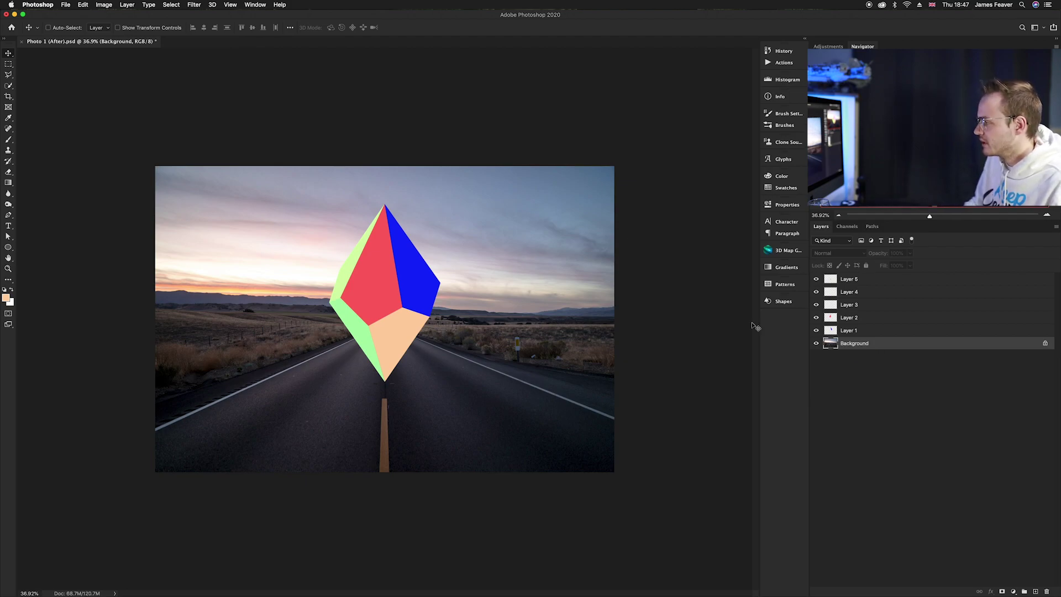
{"action": "key", "text": "super+plus"}
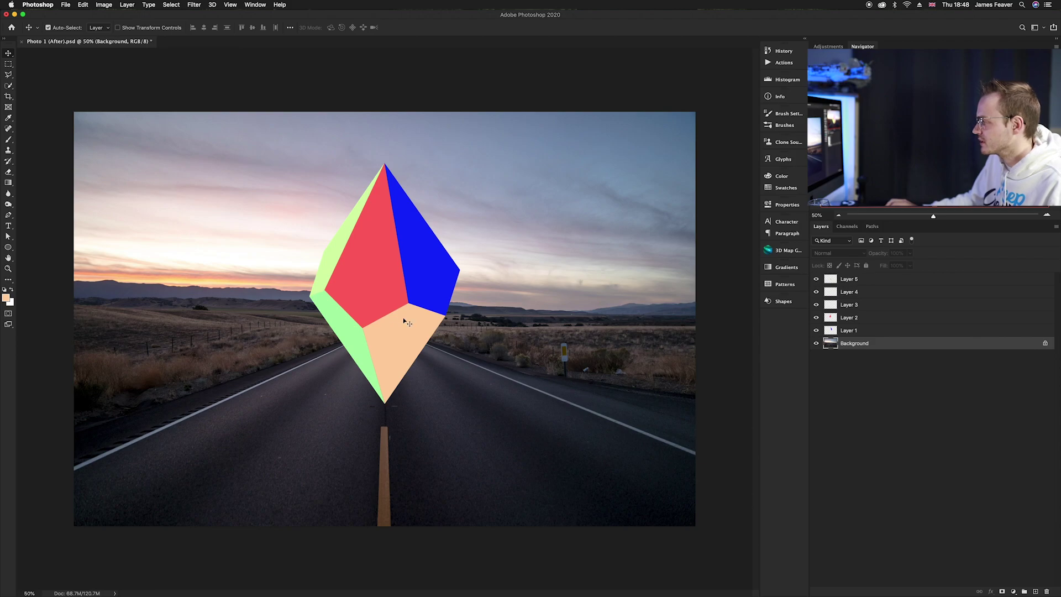
Hide facet Layers 2–5, duplicate Background, and place Background copy directly above Layer 1.
{"action": "left_click", "coordinate": [834, 332]}
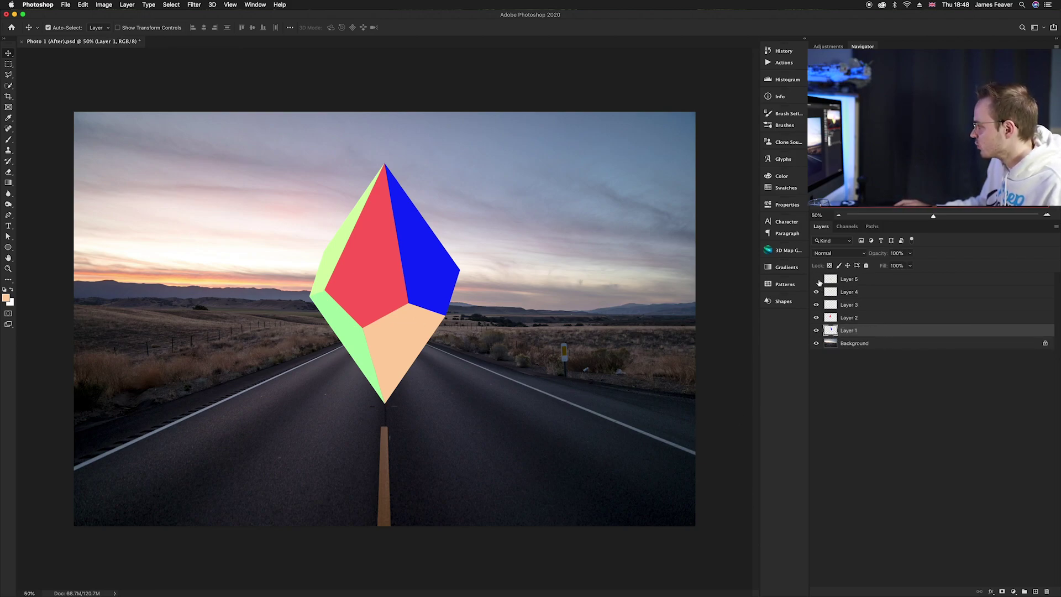
{"action": "left_click", "coordinate": [816, 318]}
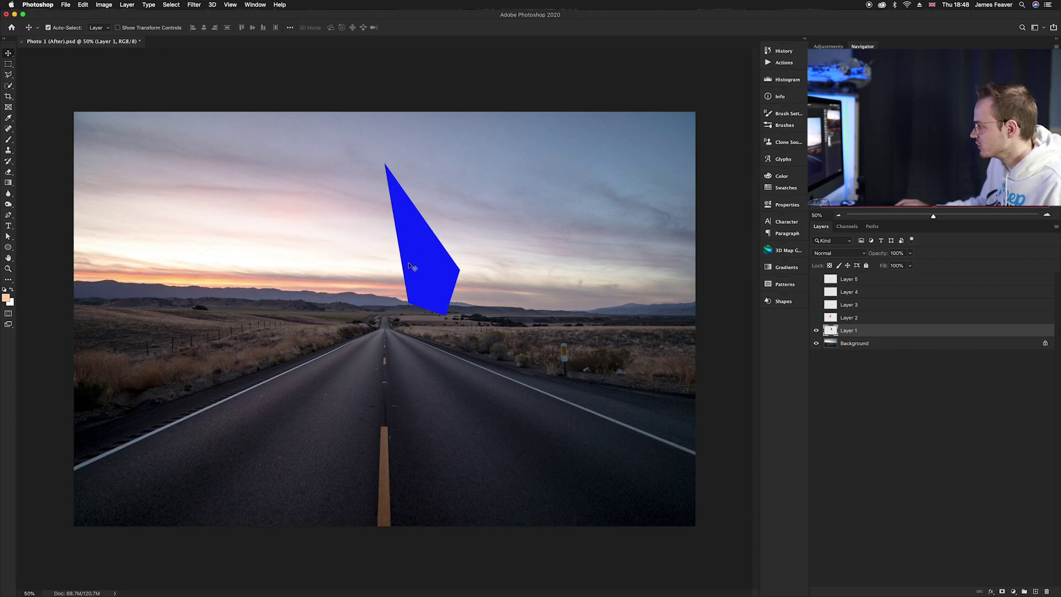
{"action": "left_click", "coordinate": [834, 345]}
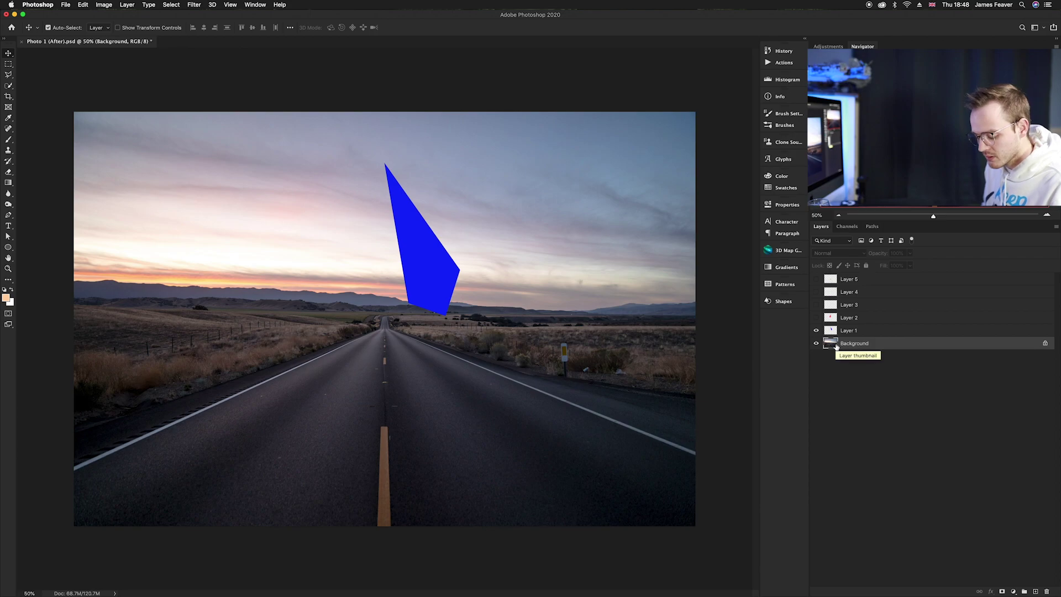
{"action": "key", "text": "super+j"}
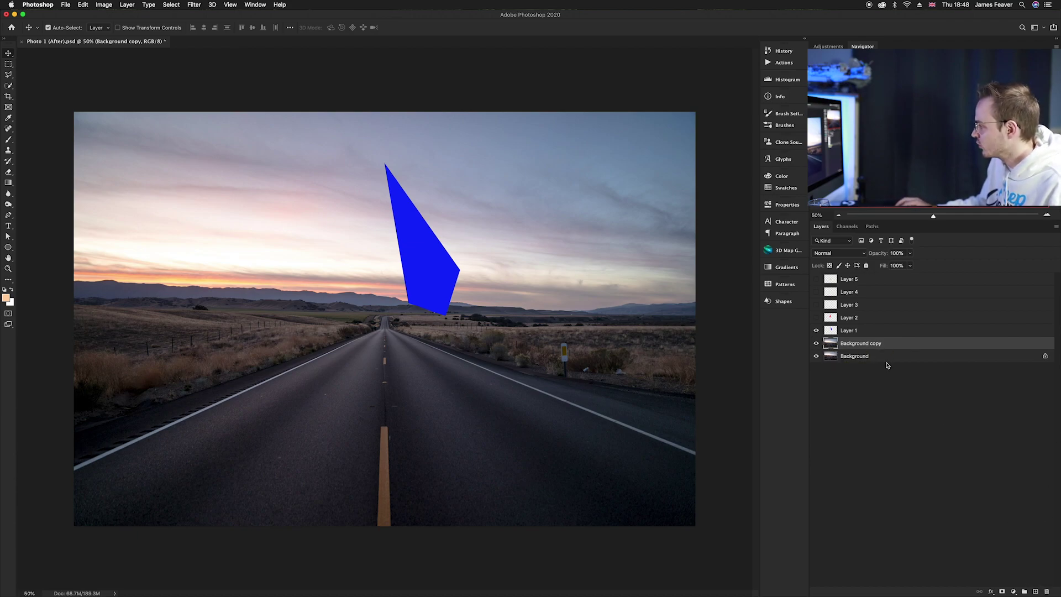
{"action": "left_click_drag", "start_coordinate": [831, 345], "coordinate": [834, 331]}
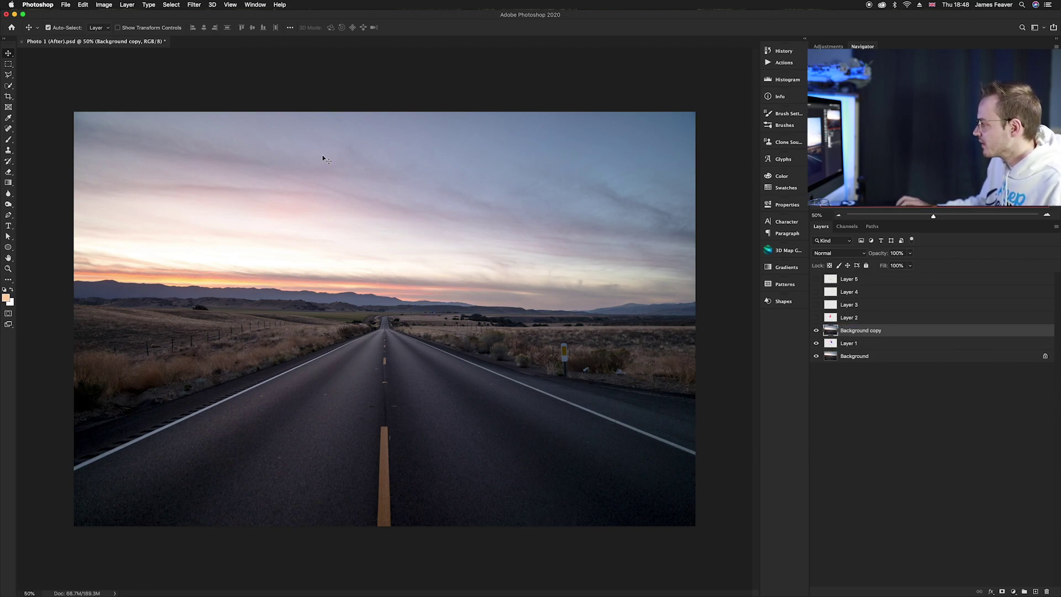
Clip Background copy to Layer 1 and shrink it, shifting it up and right.
{"action": "right_click", "coordinate": [891, 333]}
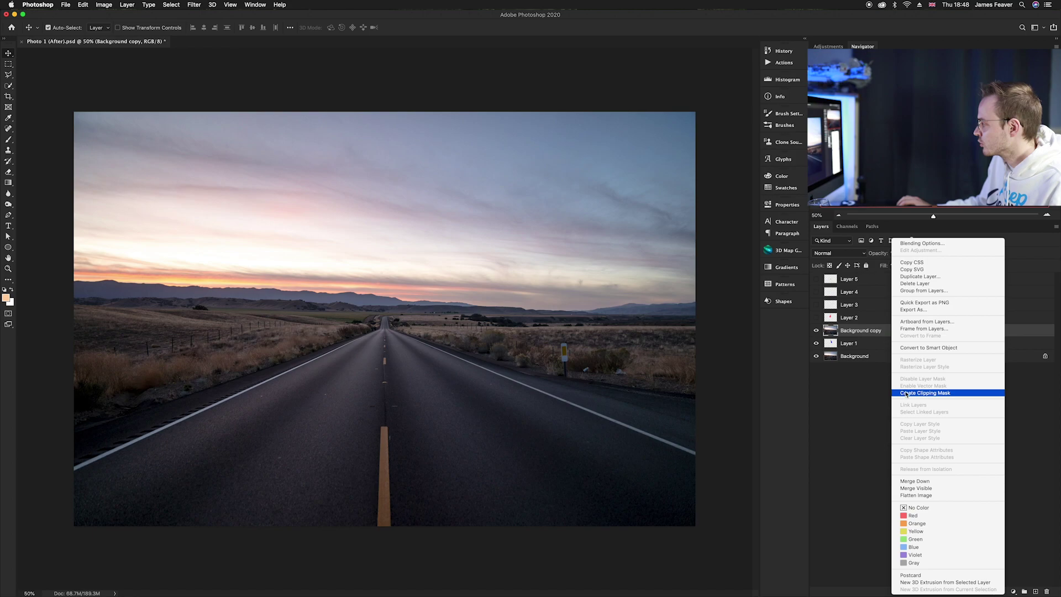
{"action": "left_click", "coordinate": [927, 393]}
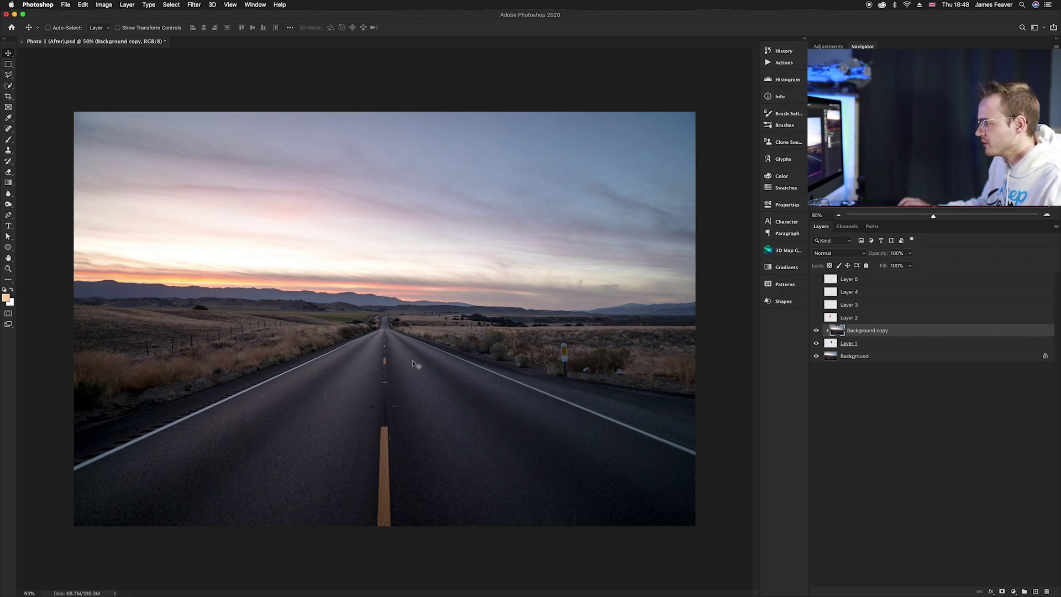
{"action": "key", "text": "super+t"}
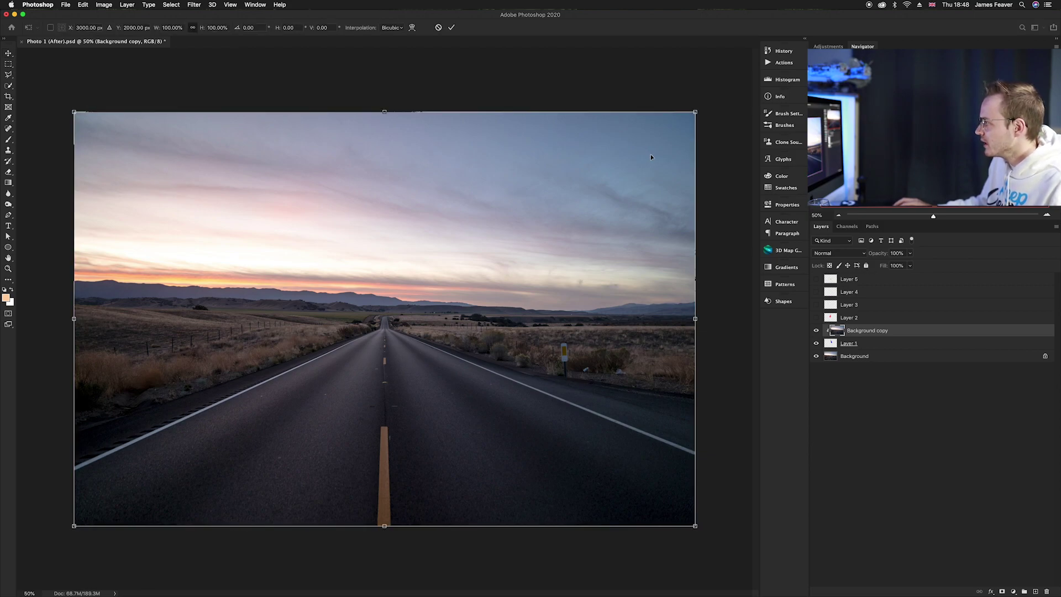
{"action": "left_click_drag", "start_coordinate": [697, 112], "coordinate": [616, 188]}
{"action": "left_click_drag", "start_coordinate": [440, 304], "coordinate": [473, 274]}
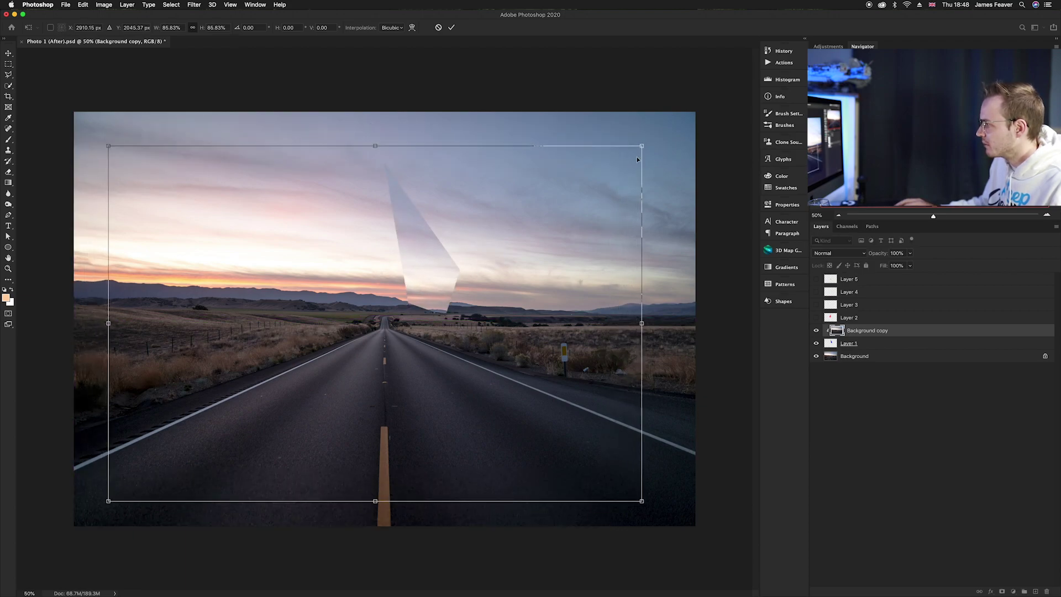
Rotate the clipped copy about 10°, squash it vertically, stretch it down and shift it up-left.
{"action": "left_click_drag", "start_coordinate": [650, 146], "coordinate": [686, 185]}
{"action": "left_click_drag", "start_coordinate": [434, 290], "coordinate": [460, 286]}
{"action": "left_click_drag", "start_coordinate": [427, 141], "coordinate": [425, 184]}
{"action": "left_click_drag", "start_coordinate": [417, 237], "coordinate": [418, 255]}
{"action": "left_click_drag", "start_coordinate": [373, 428], "coordinate": [382, 475]}
{"action": "left_click_drag", "start_coordinate": [422, 280], "coordinate": [336, 257]}
{"action": "key", "text": "Return"}
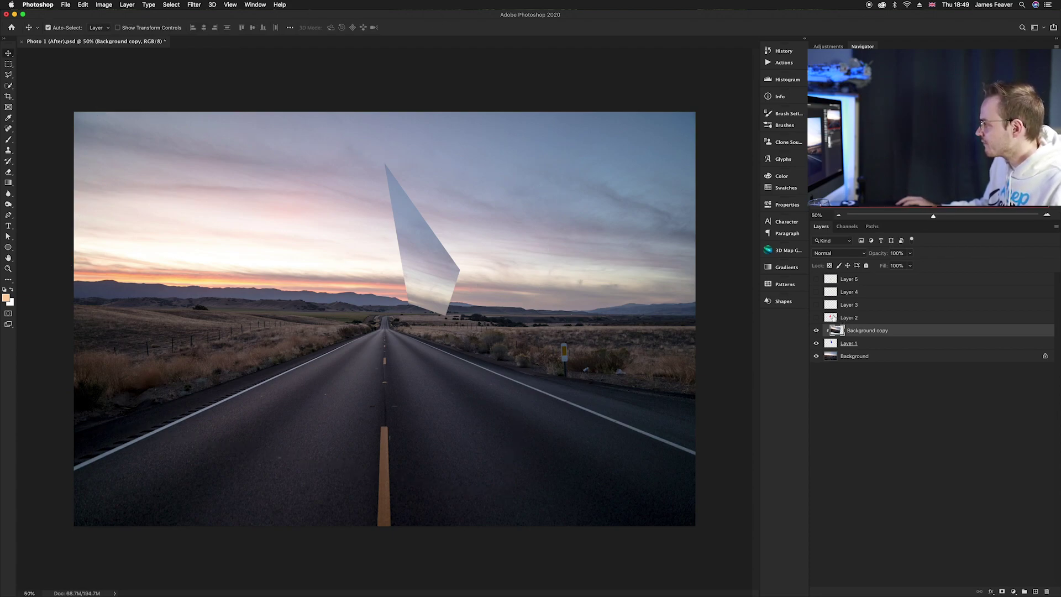
Show Layer 2 again and place a new duplicate of Background directly above it.
{"action": "left_click", "coordinate": [844, 318]}
{"action": "left_click", "coordinate": [817, 317]}
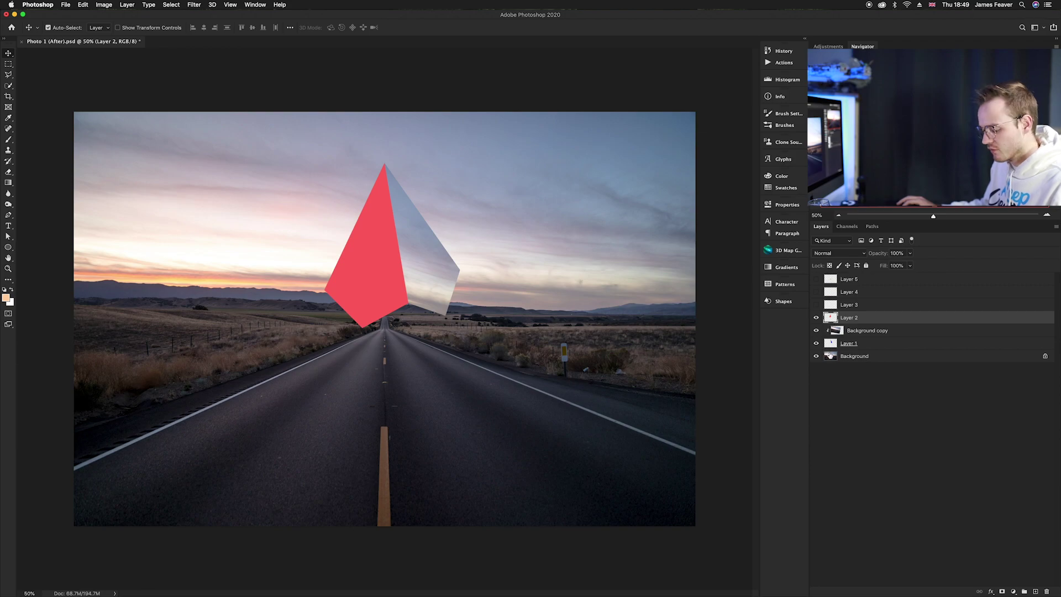
{"action": "left_click", "coordinate": [830, 357]}
{"action": "key", "text": "super+j"}
{"action": "left_click_drag", "start_coordinate": [830, 357], "coordinate": [831, 320]}
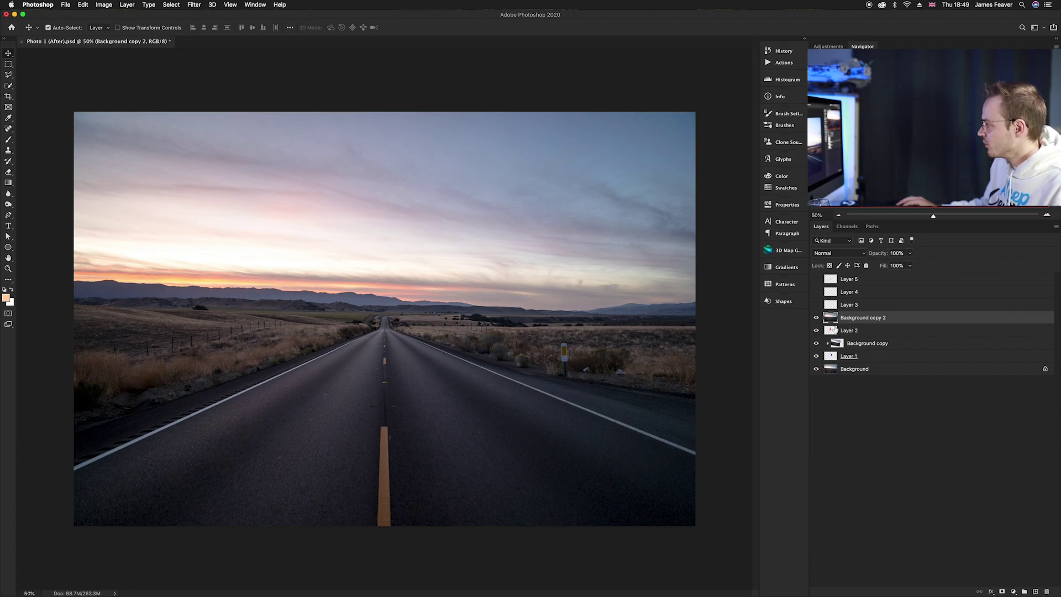
Clip Background copy 2 to Layer 2, rotate it about 8° clockwise, scale to about 95% and reposition it.
{"action": "left_click", "coordinate": [832, 323], "text": "alt"}
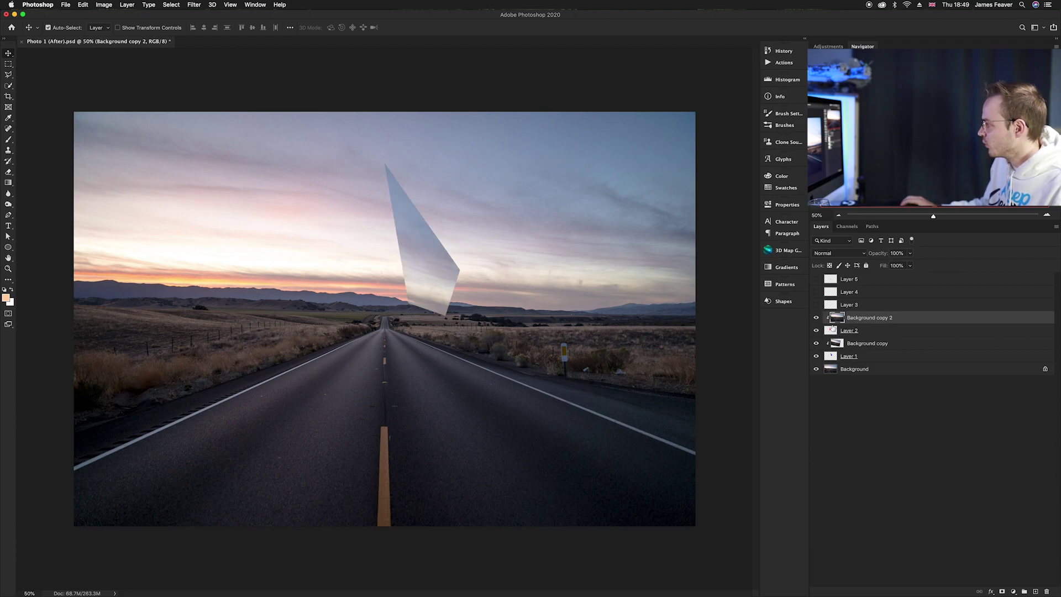
{"action": "right_click", "coordinate": [908, 321]}
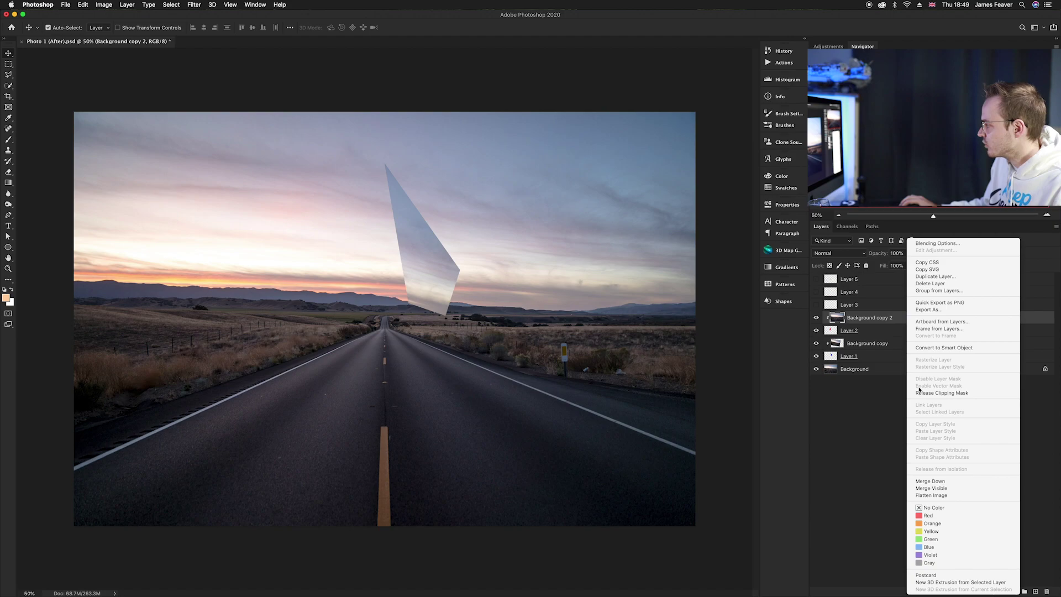
{"action": "left_click", "coordinate": [861, 426]}
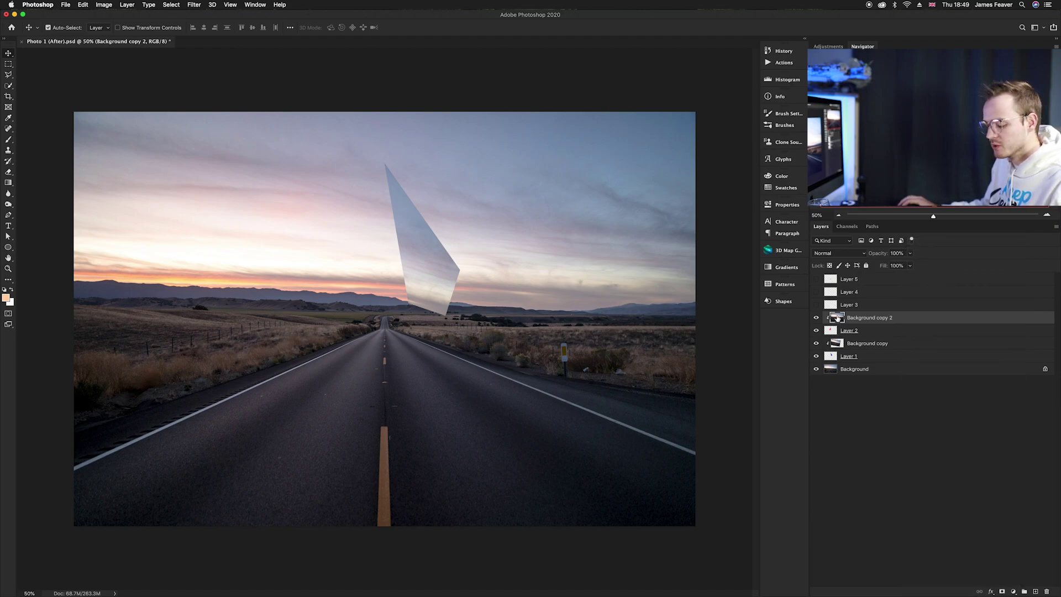
{"action": "key", "text": "ctrl+t"}
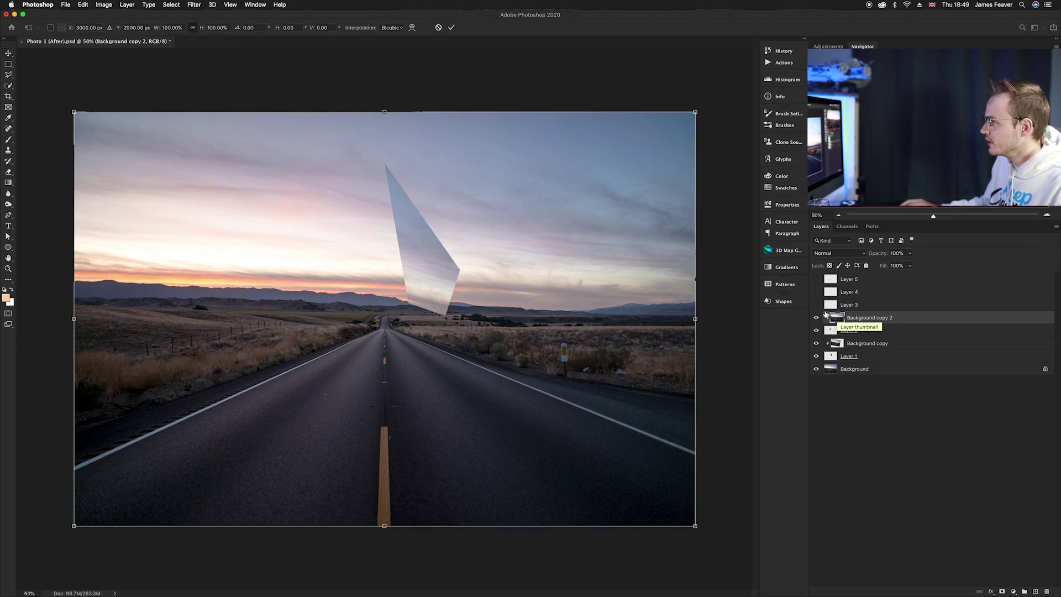
{"action": "left_click", "coordinate": [83, 4]}
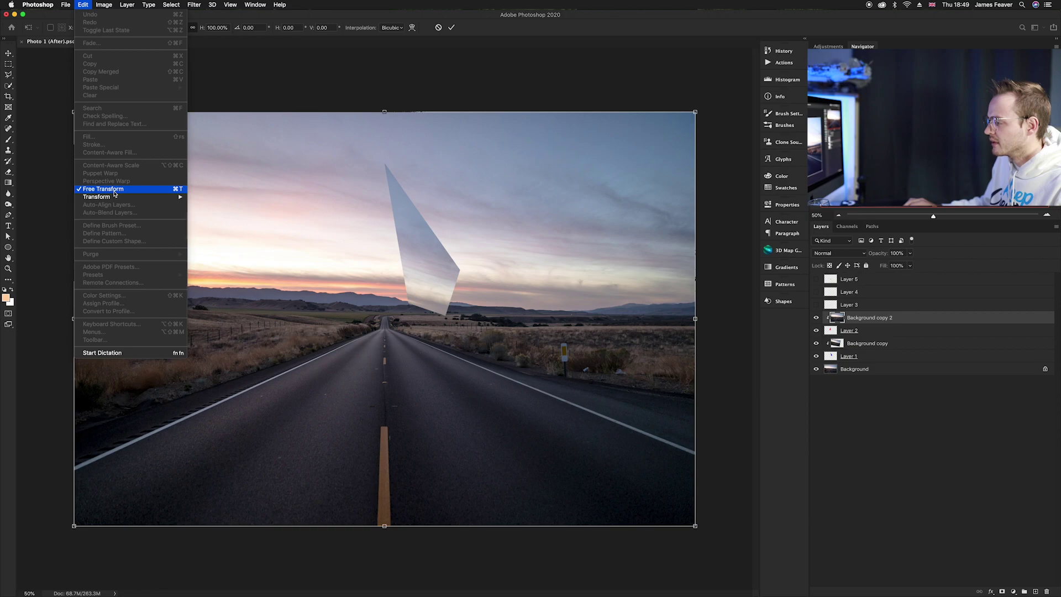
{"action": "left_click", "coordinate": [248, 76]}
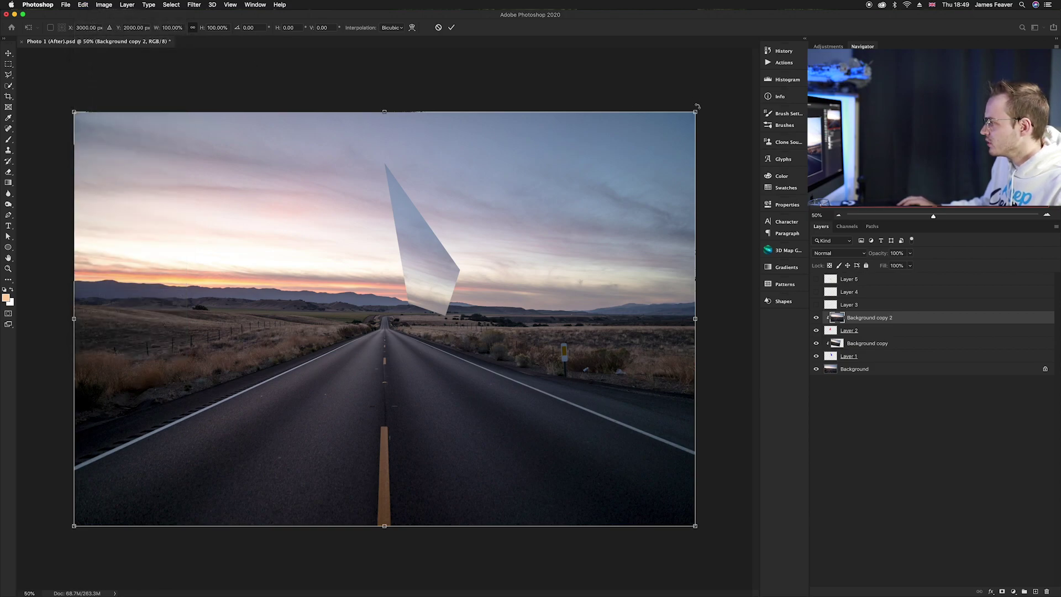
{"action": "left_click_drag", "start_coordinate": [697, 108], "coordinate": [641, 176]}
{"action": "left_click_drag", "start_coordinate": [722, 159], "coordinate": [561, 229]}
{"action": "left_click_drag", "start_coordinate": [408, 282], "coordinate": [402, 227]}
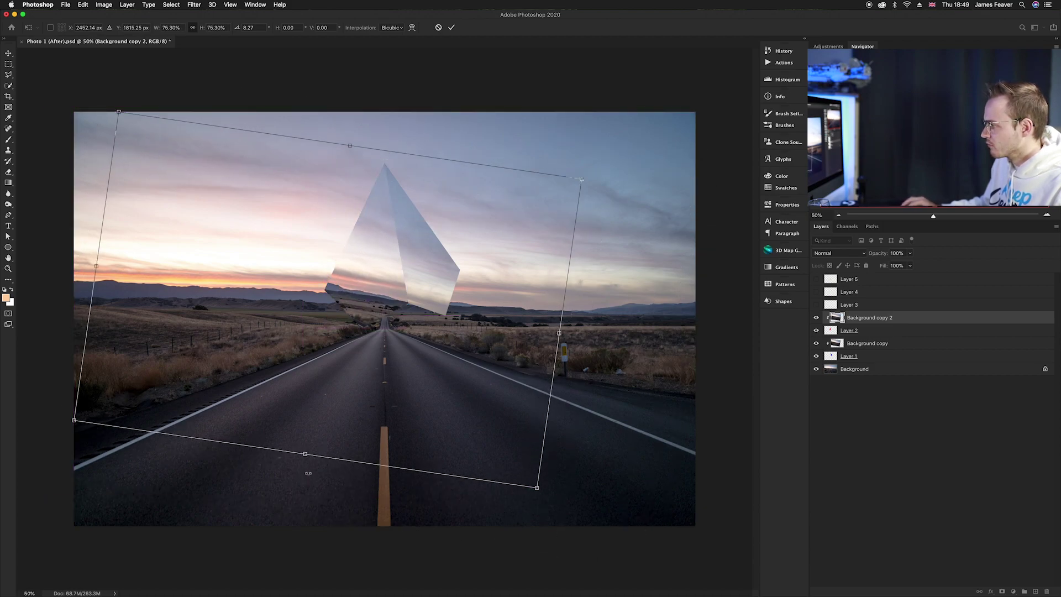
{"action": "left_click_drag", "start_coordinate": [305, 454], "coordinate": [287, 538]}
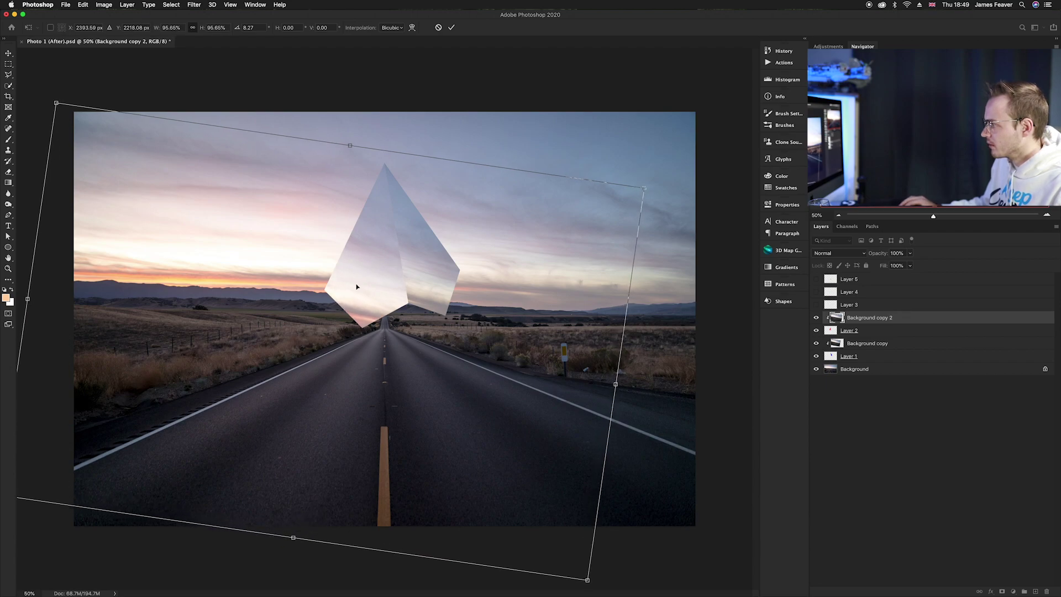
{"action": "left_click_drag", "start_coordinate": [393, 264], "coordinate": [425, 270]}
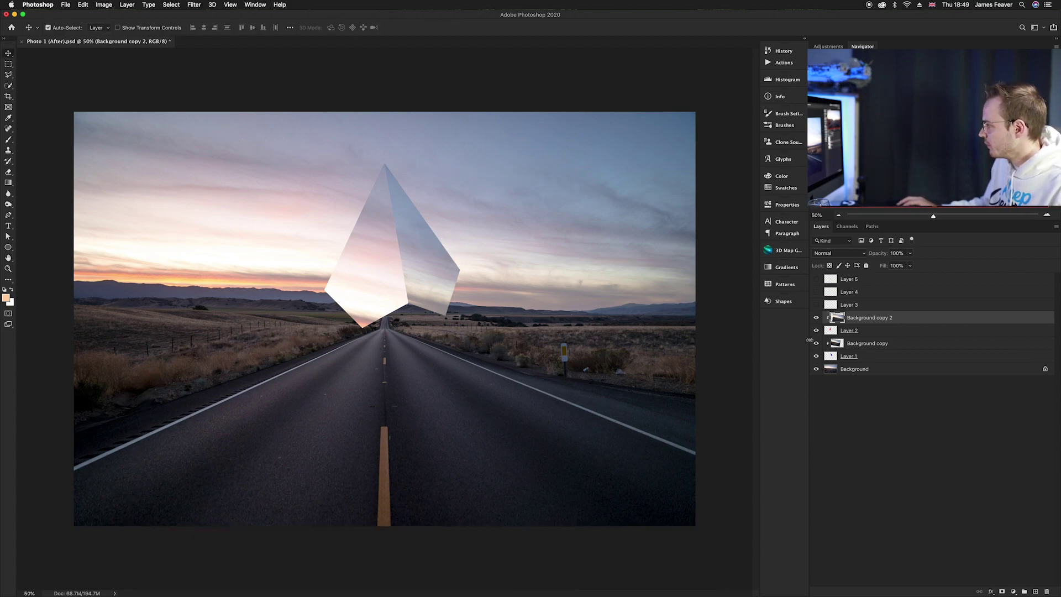
Show Layer 3 and place a duplicate of Background directly above it.
{"action": "left_click", "coordinate": [817, 307]}
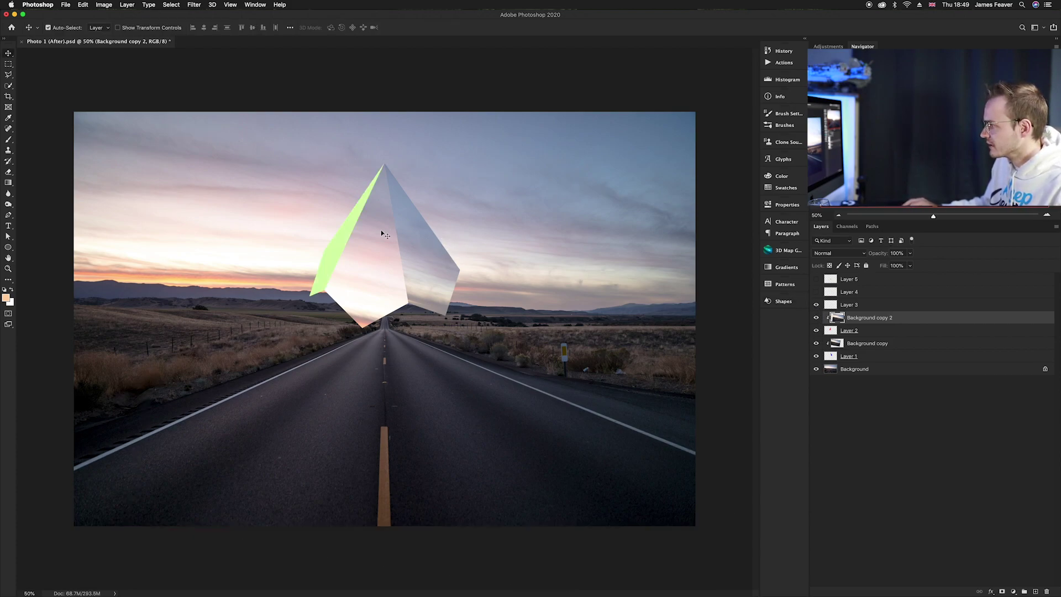
{"action": "left_click", "coordinate": [834, 369]}
{"action": "key", "text": "super+j"}
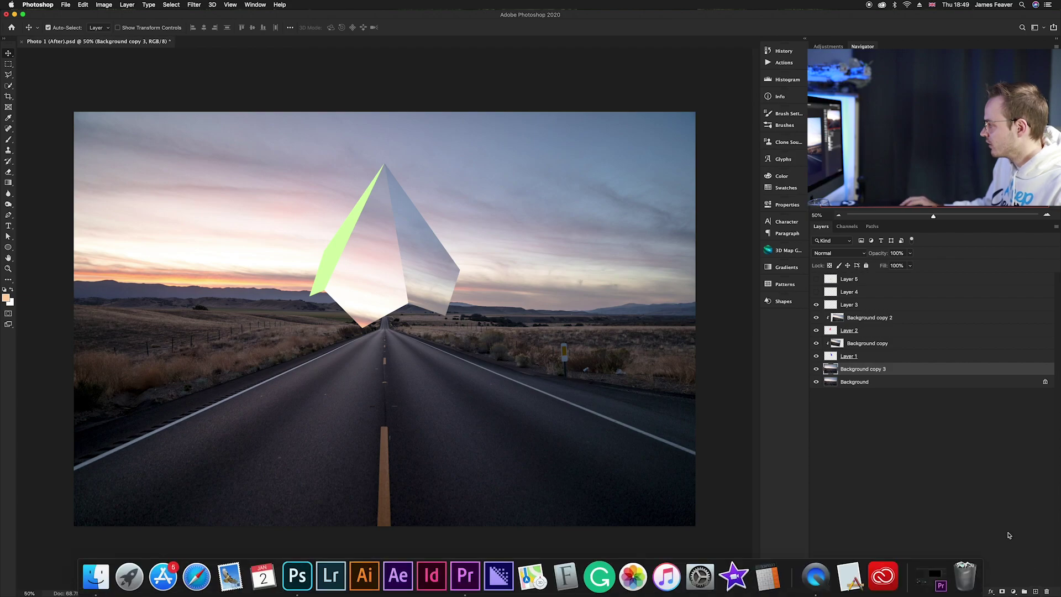
{"action": "left_click_drag", "start_coordinate": [836, 370], "coordinate": [848, 302]}
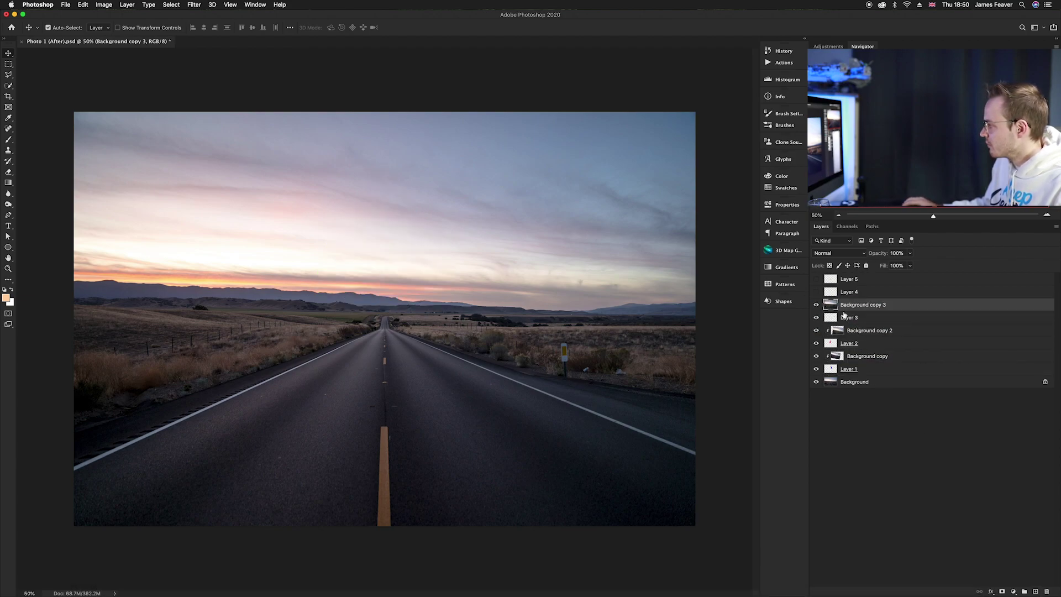
Clip Background copy 3 to Layer 3, rotate it about 16° clockwise and shift it left and down.
{"action": "right_click", "coordinate": [907, 308]}
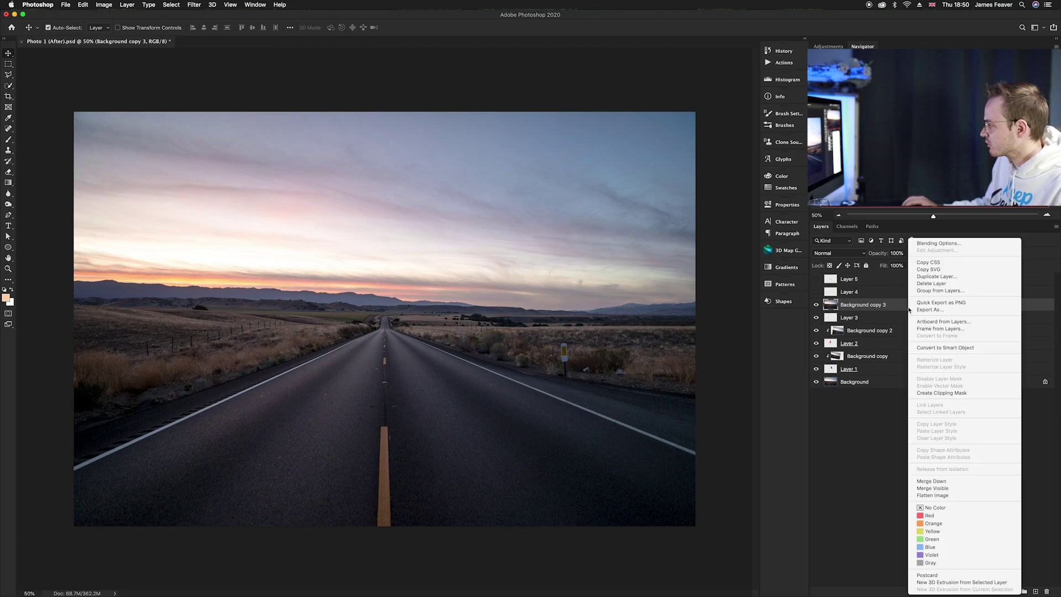
{"action": "left_click", "coordinate": [927, 393]}
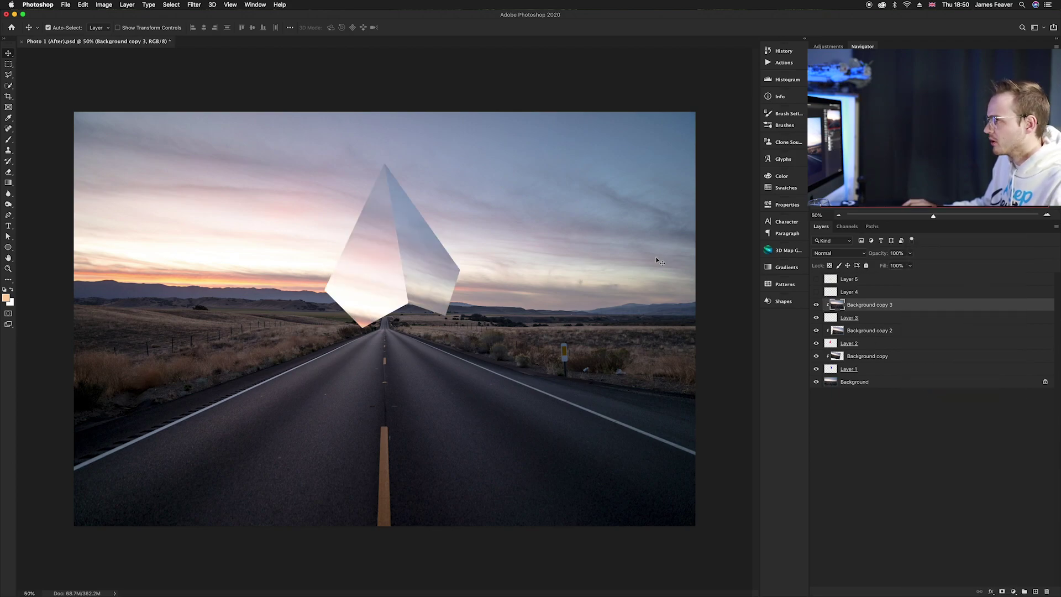
{"action": "left_click", "coordinate": [83, 4]}
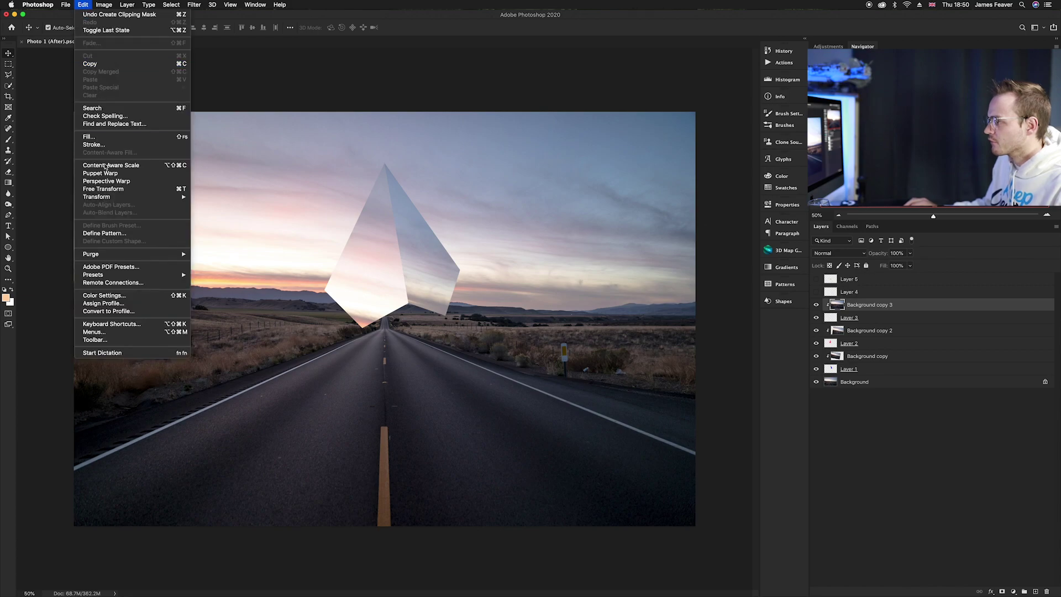
{"action": "left_click", "coordinate": [110, 192]}
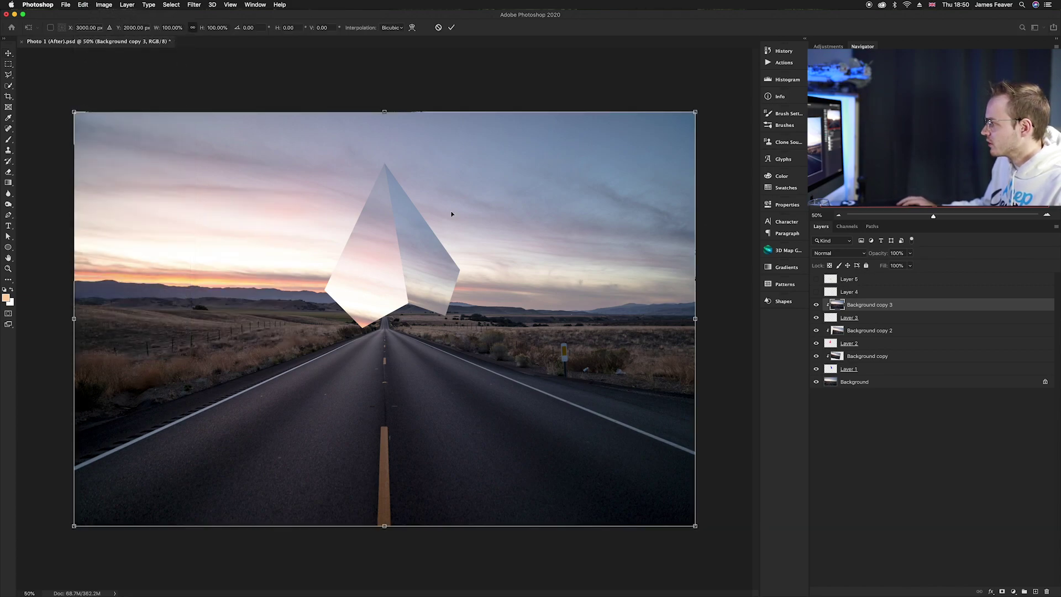
{"action": "left_click_drag", "start_coordinate": [710, 124], "coordinate": [754, 197]}
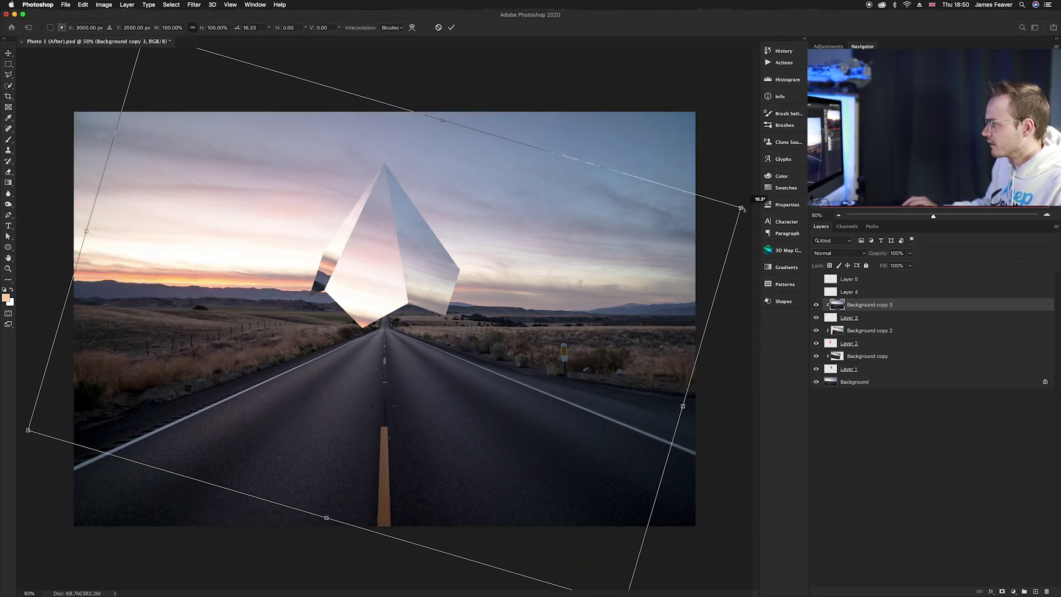
{"action": "left_click_drag", "start_coordinate": [332, 258], "coordinate": [245, 284]}
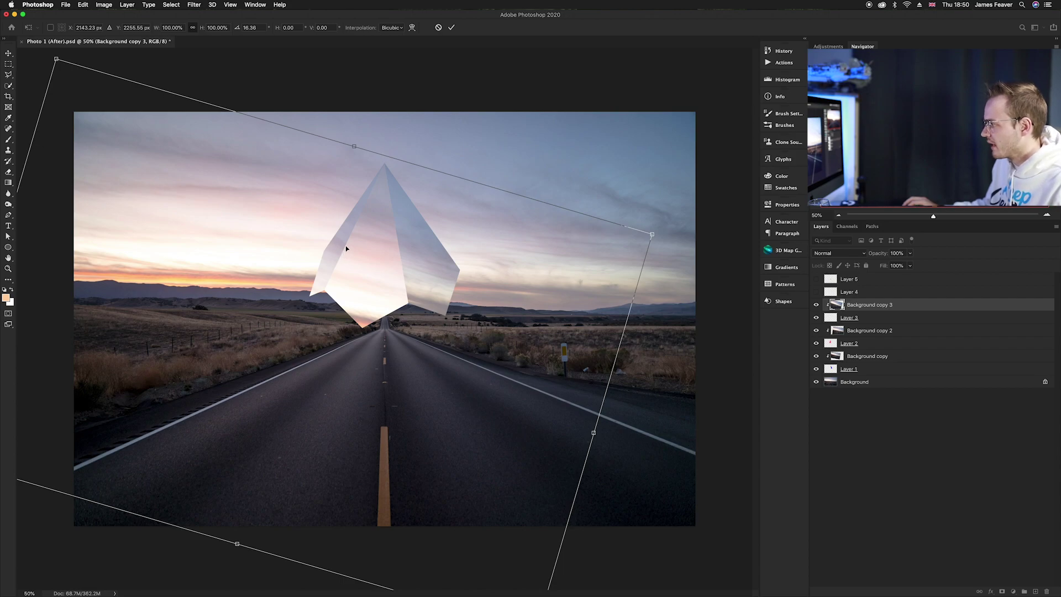
{"action": "key", "text": "Return"}
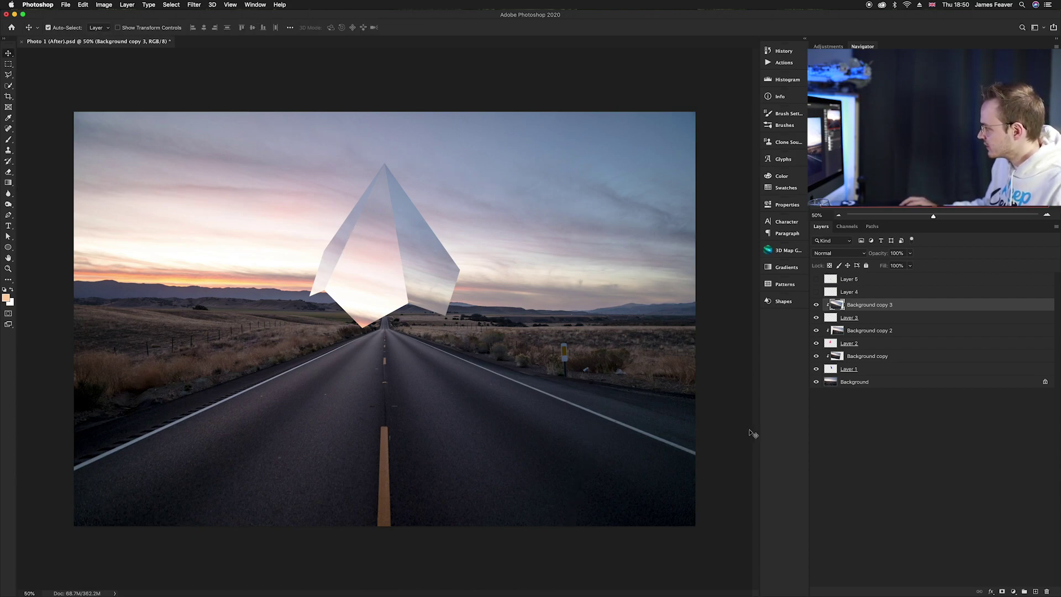
Show Layer 4 and place a duplicate of Background directly above it.
{"action": "left_click", "coordinate": [816, 291]}
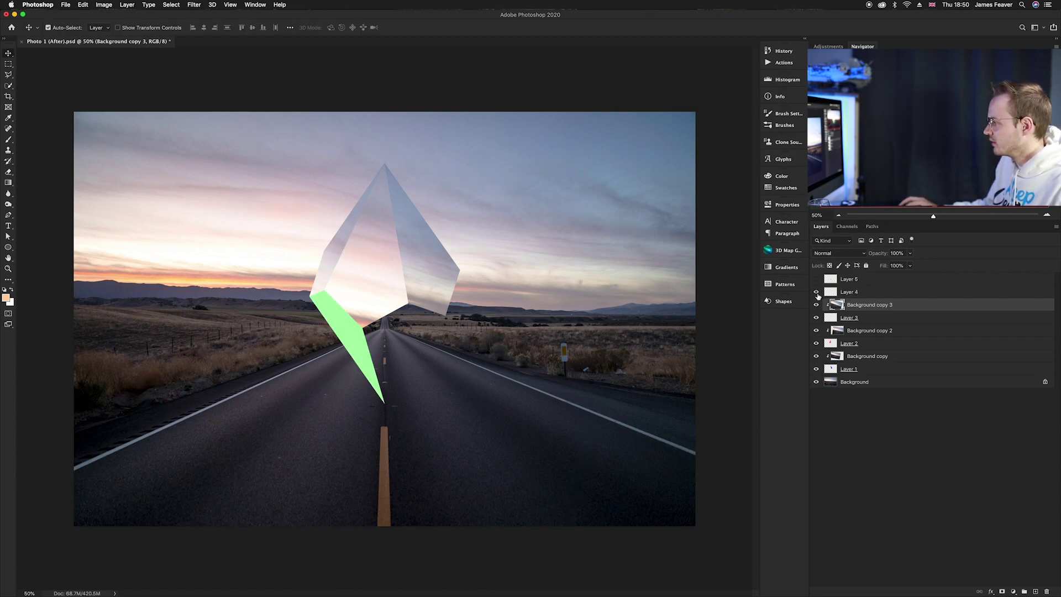
{"action": "left_click", "coordinate": [816, 280]}
{"action": "left_click", "coordinate": [817, 279]}
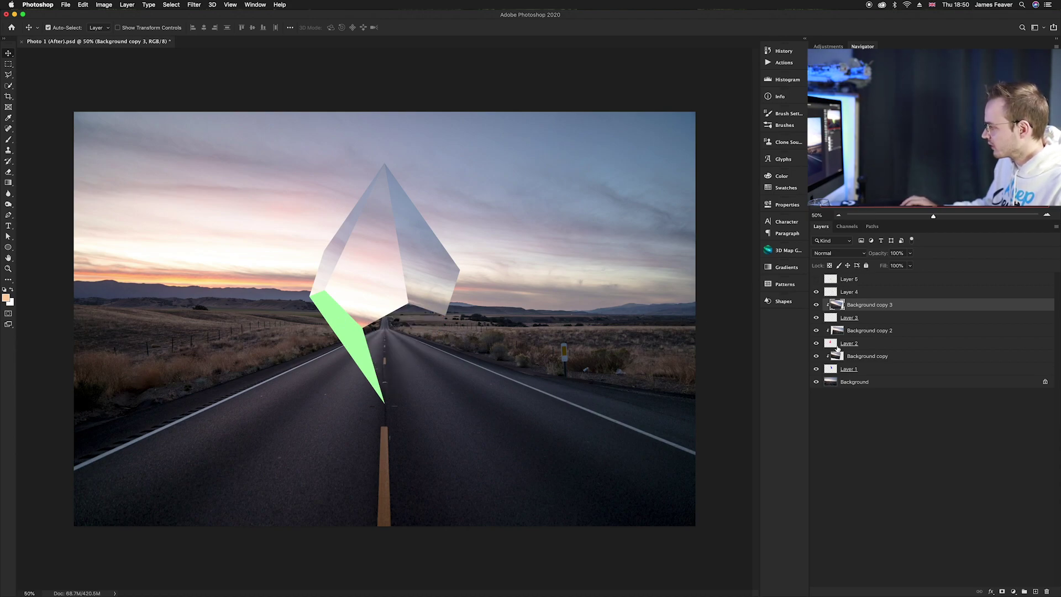
{"action": "left_click", "coordinate": [829, 382]}
{"action": "key", "text": "super+j"}
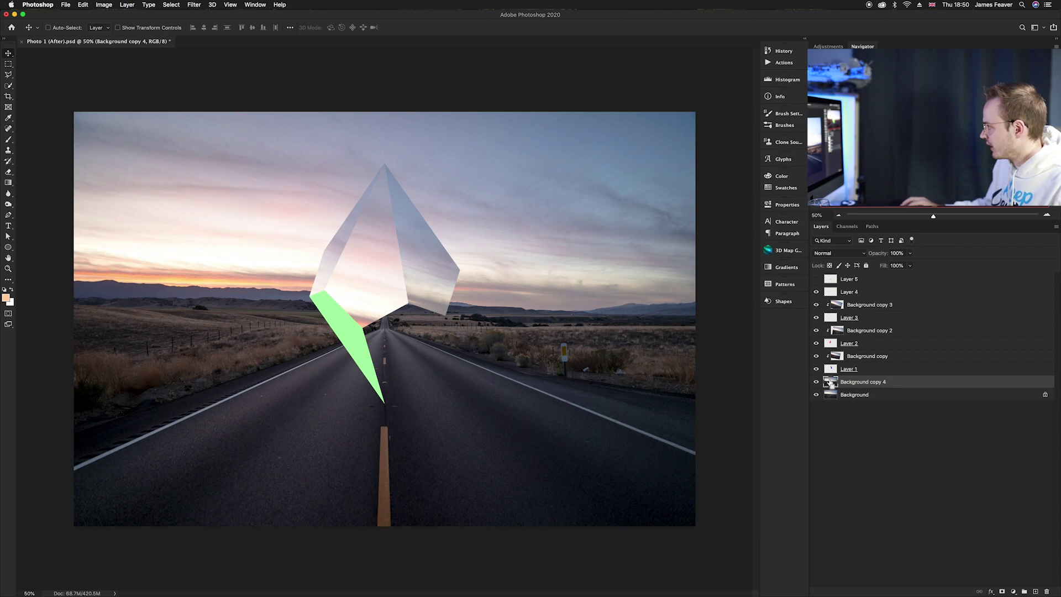
{"action": "left_click_drag", "start_coordinate": [829, 382], "coordinate": [840, 285]}
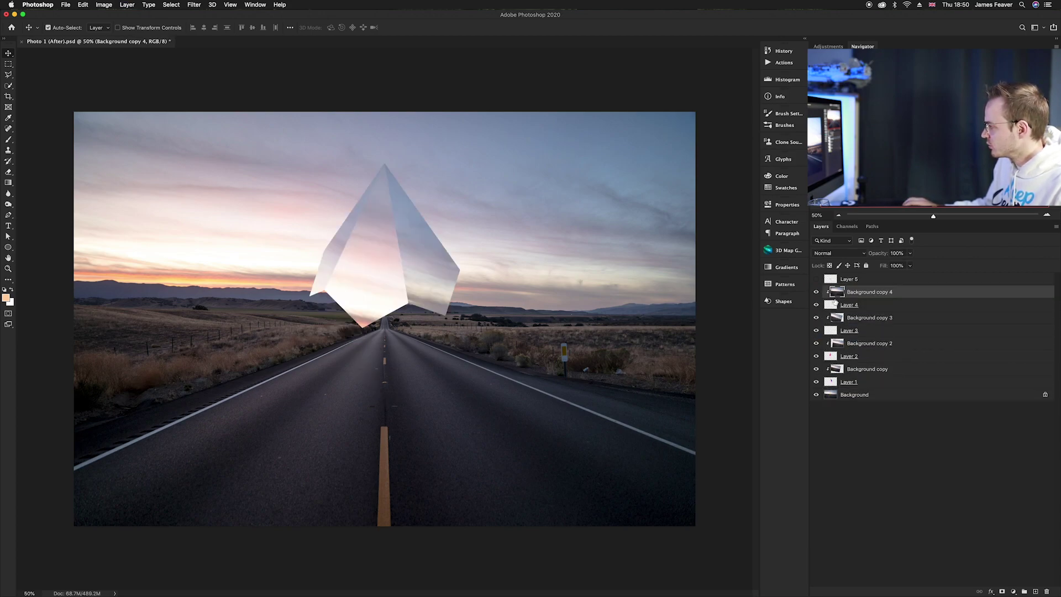
Clip Background copy 4 to Layer 4, rotate it 26°, scale to 77% and move it right and down.
{"action": "right_click", "coordinate": [904, 293]}
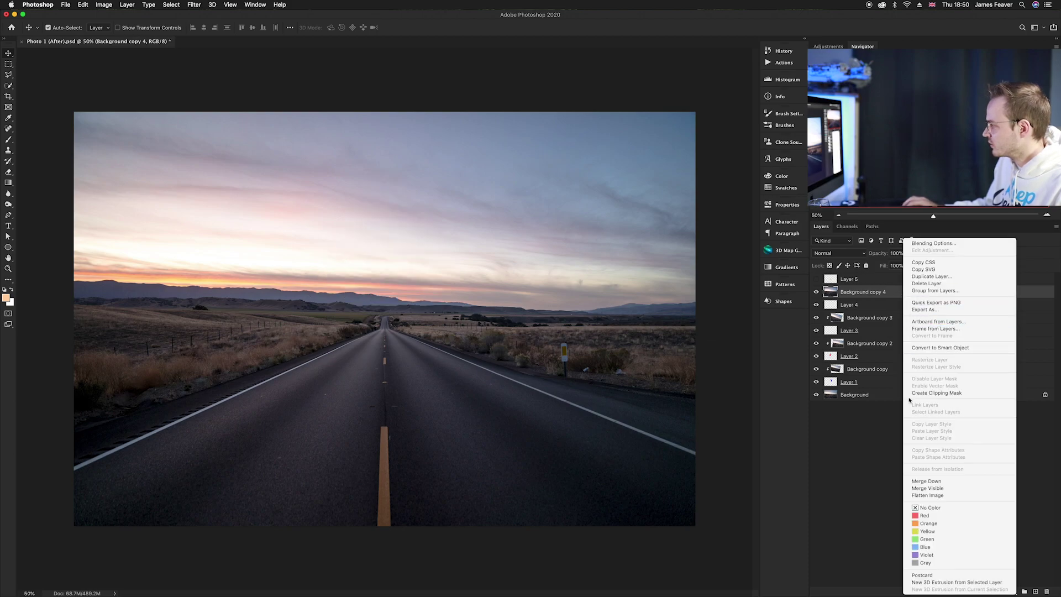
{"action": "left_click", "coordinate": [925, 393]}
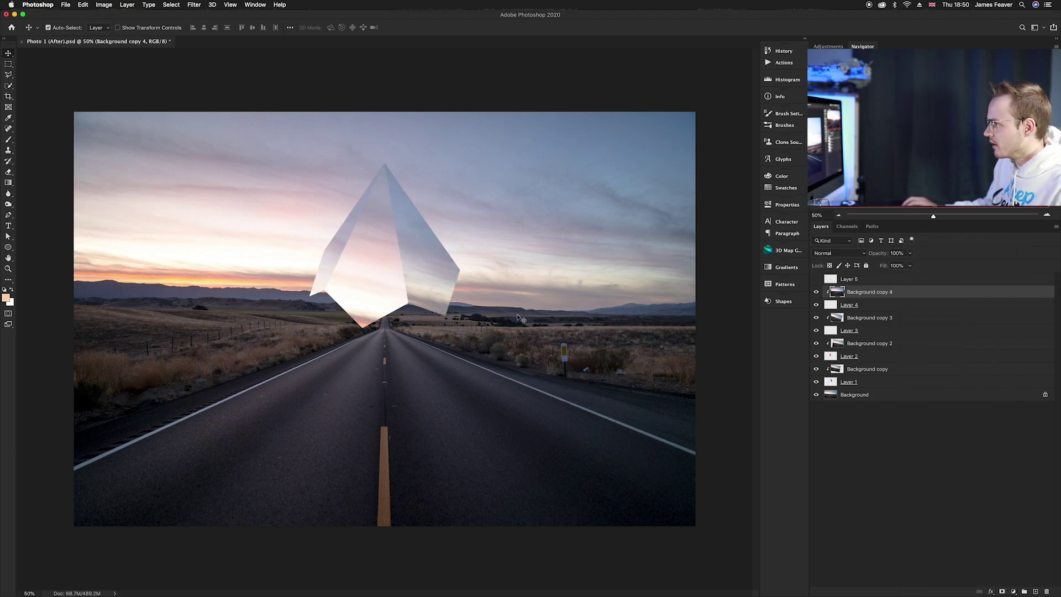
{"action": "key", "text": "super+t"}
{"action": "left_click", "coordinate": [86, 4]}
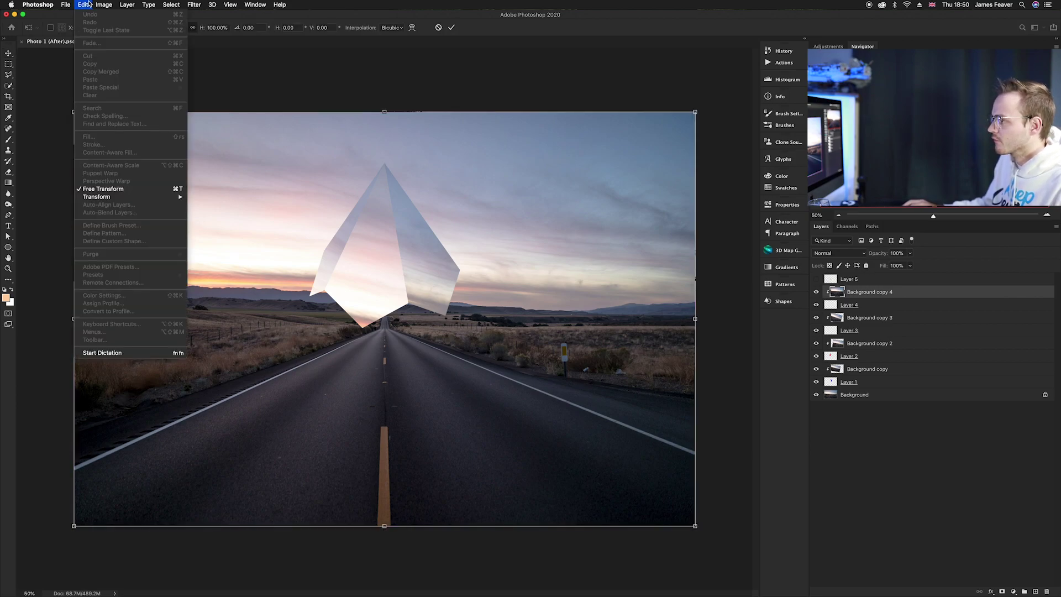
{"action": "left_click", "coordinate": [113, 189]}
{"action": "left_click_drag", "start_coordinate": [712, 109], "coordinate": [756, 275]}
{"action": "left_click_drag", "start_coordinate": [666, 454], "coordinate": [534, 392]}
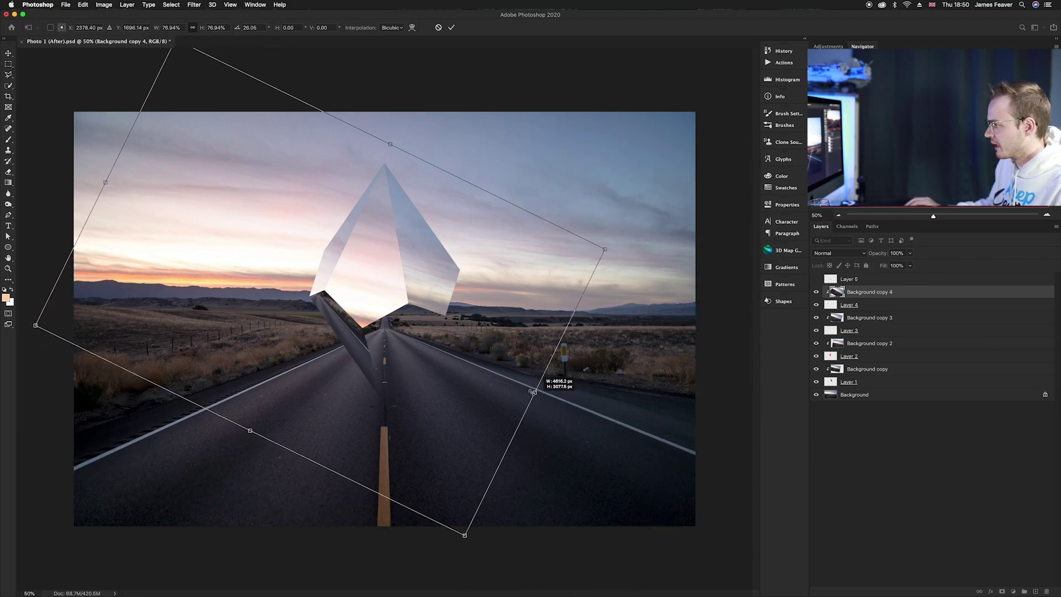
{"action": "left_click_drag", "start_coordinate": [347, 344], "coordinate": [443, 376]}
{"action": "key", "text": "Return"}
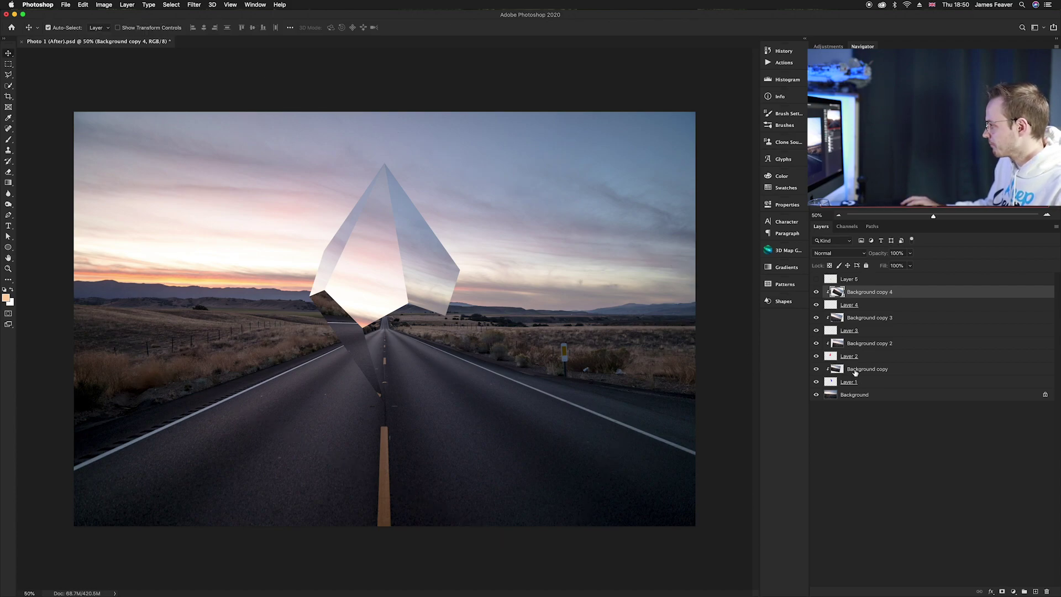
Duplicate Background, move the copy to the top of the stack and clip it to Layer 5.
{"action": "left_click", "coordinate": [832, 395]}
{"action": "key", "text": "ctrl+j"}
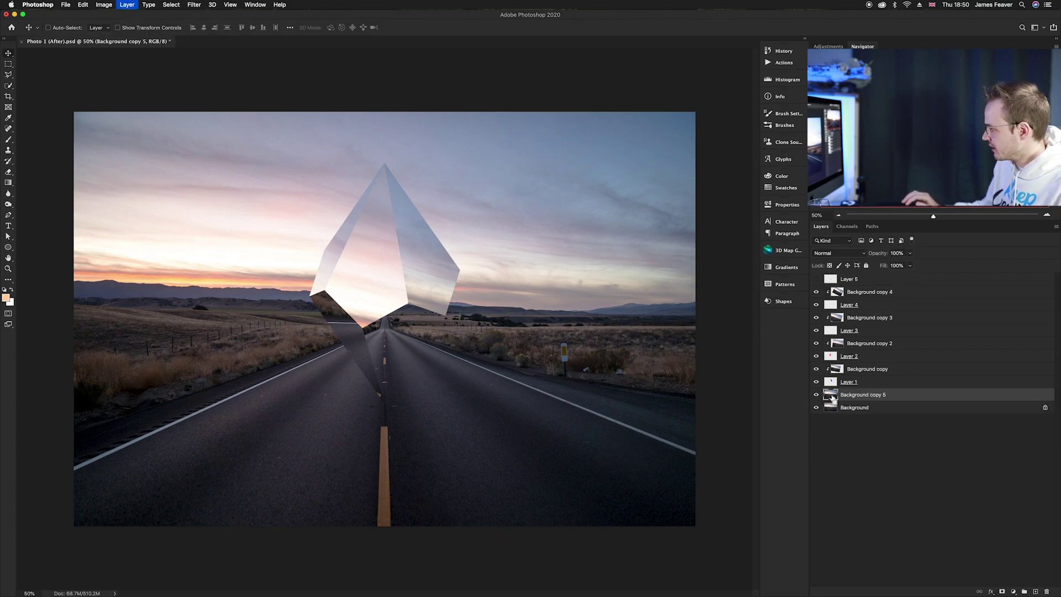
{"action": "left_click_drag", "start_coordinate": [832, 394], "coordinate": [832, 275]}
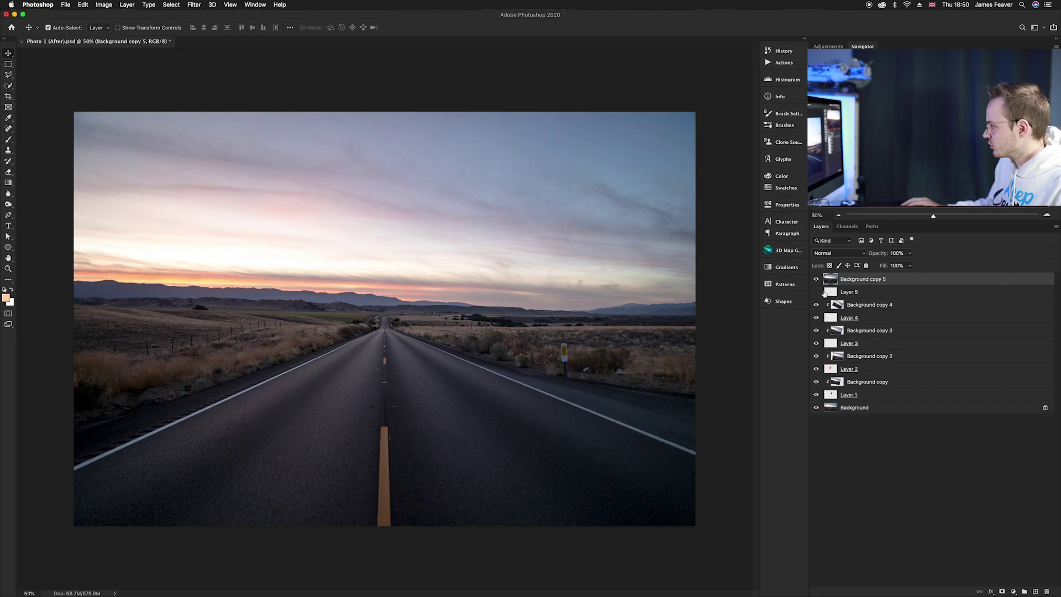
{"action": "left_click", "coordinate": [824, 286], "text": "alt"}
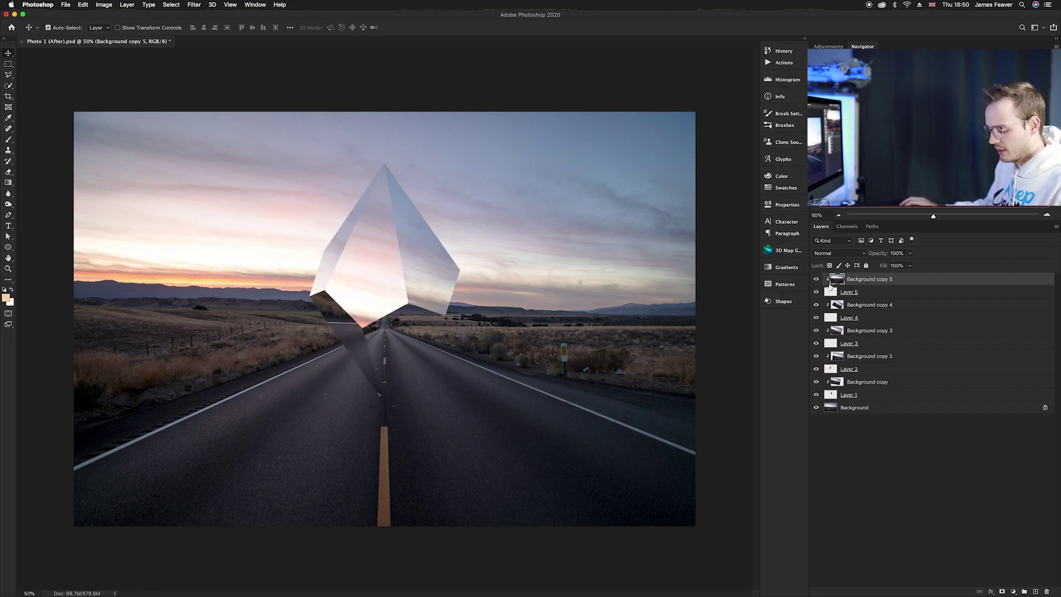
Rotate Background copy 5 to -17.1°, scale it to 110.75% and reposition it inside the facet.
{"action": "key", "text": "ctrl+t"}
{"action": "left_click_drag", "start_coordinate": [731, 450], "coordinate": [755, 340]}
{"action": "left_click_drag", "start_coordinate": [411, 347], "coordinate": [352, 350]}
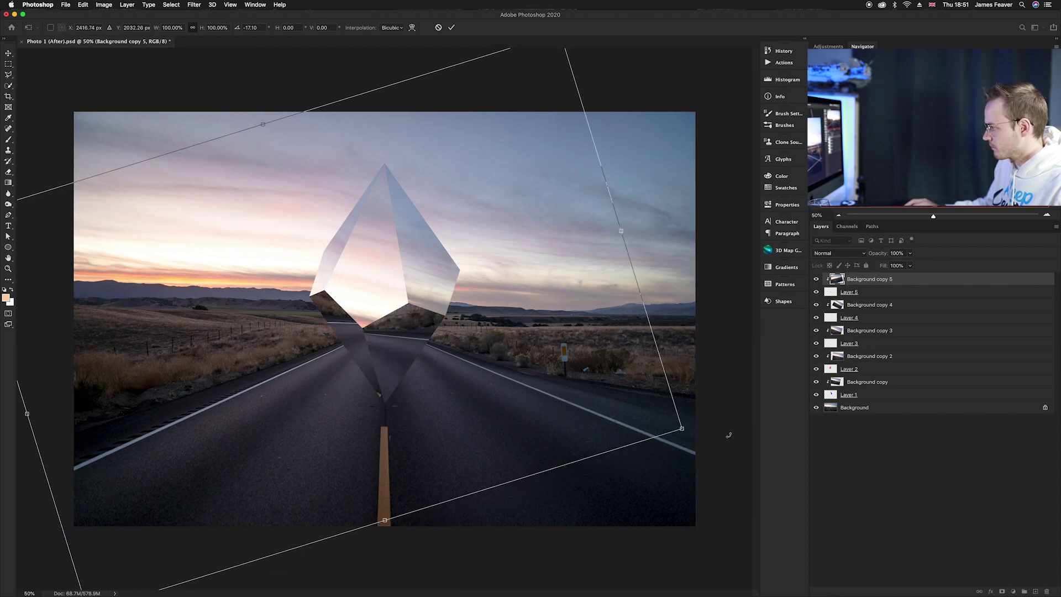
{"action": "left_click_drag", "start_coordinate": [682, 428], "coordinate": [753, 418]}
{"action": "left_click_drag", "start_coordinate": [419, 375], "coordinate": [445, 332]}
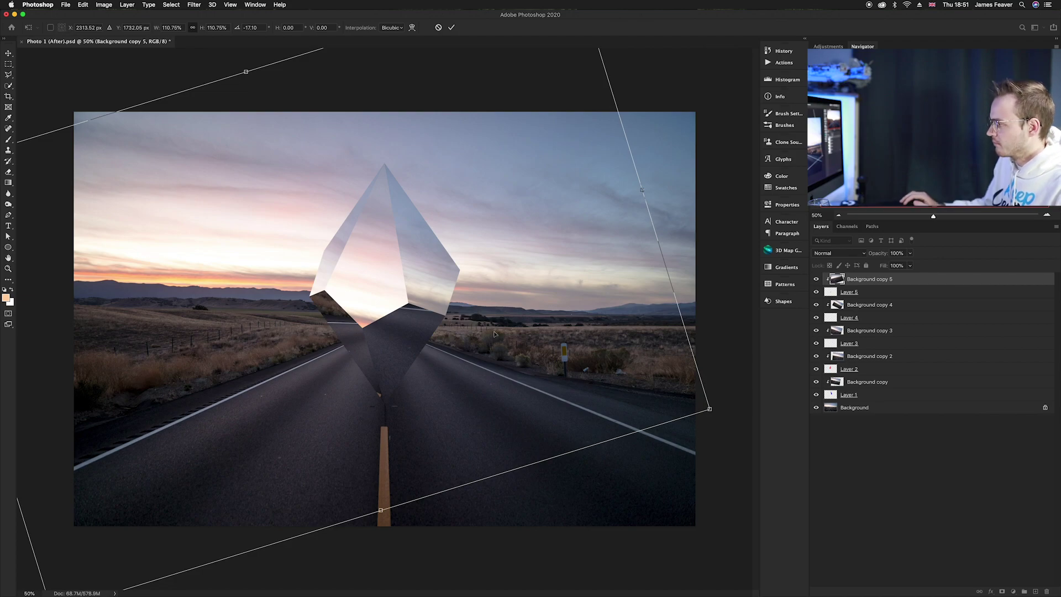
{"action": "key", "text": "Return"}
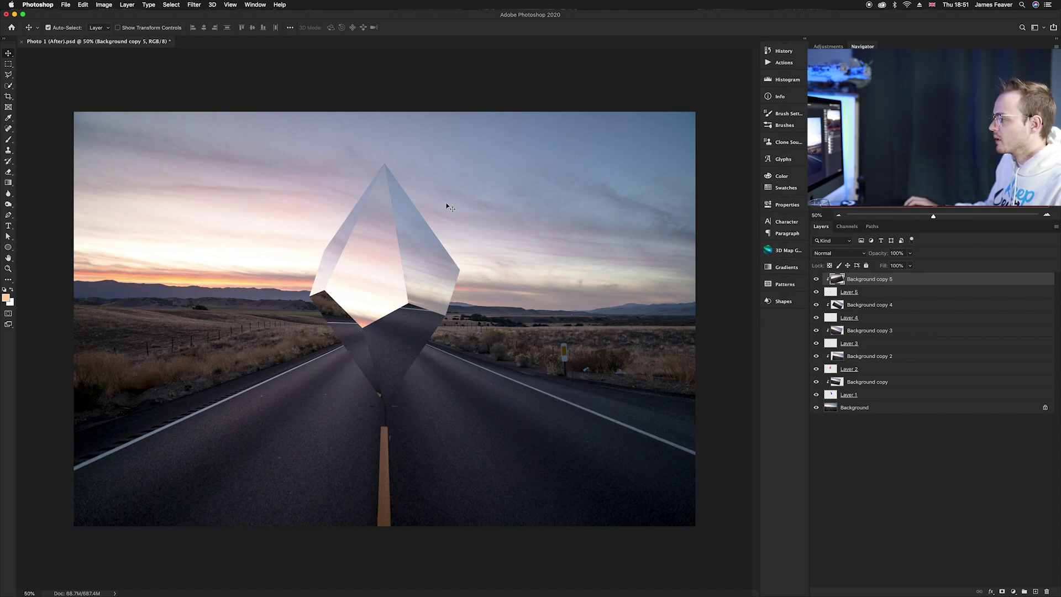
{"action": "scroll", "coordinate": [423, 280], "scroll_direction": "up", "scroll_amount": 4}
{"action": "scroll", "coordinate": [423, 280], "scroll_direction": "down", "scroll_amount": 2}
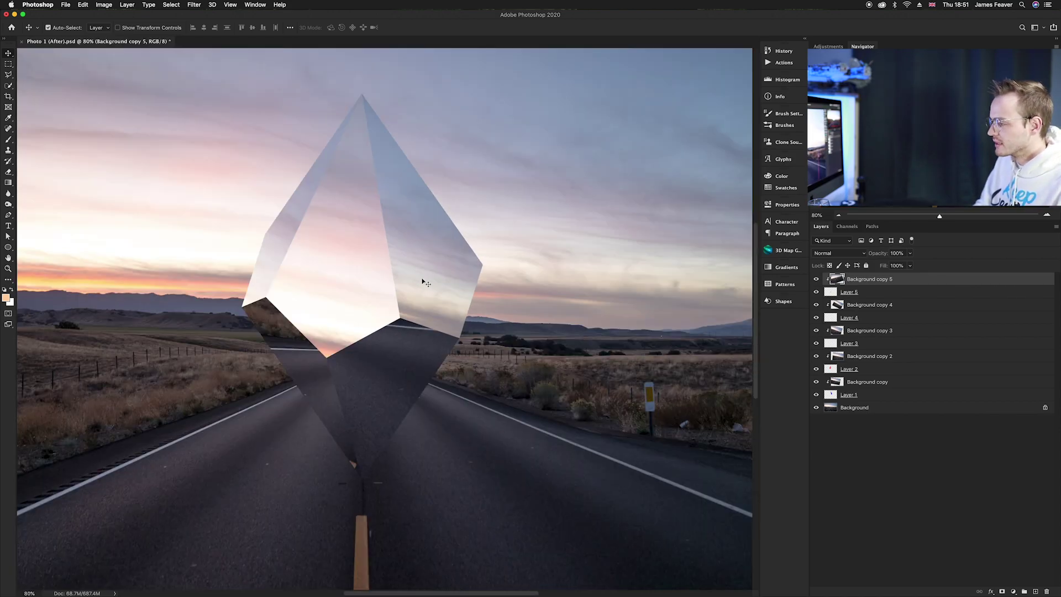
{"action": "scroll", "coordinate": [423, 282], "scroll_direction": "down", "scroll_amount": 2}
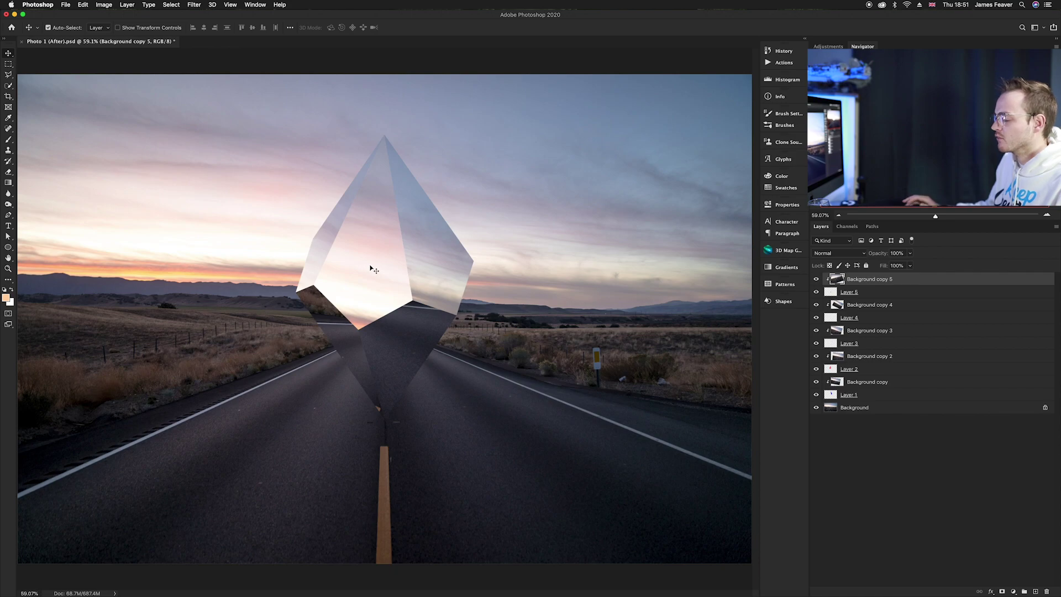
{"action": "scroll", "coordinate": [370, 269], "scroll_direction": "up", "scroll_amount": 3}
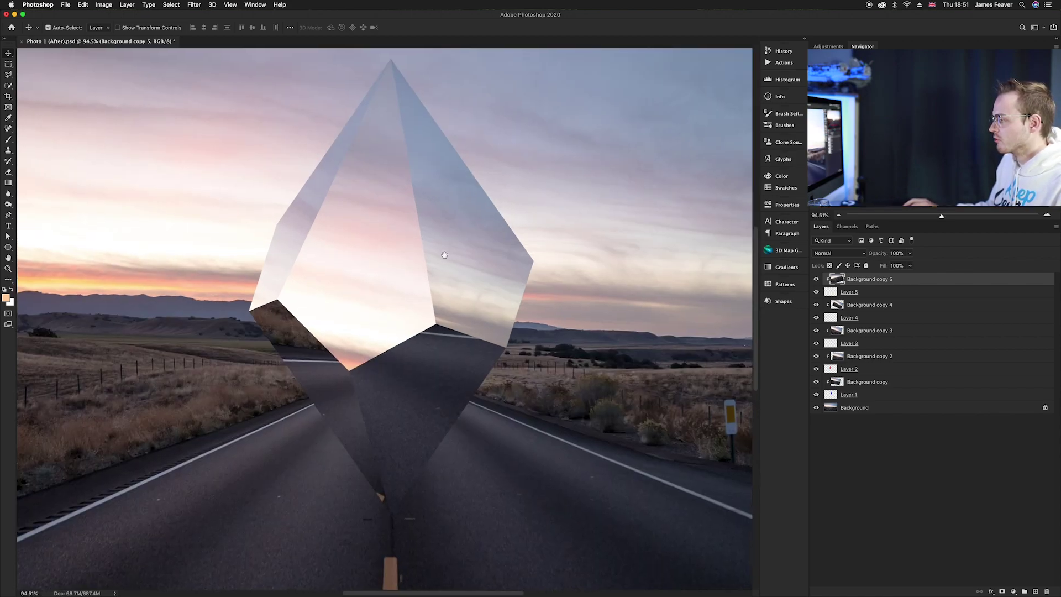
{"action": "scroll", "coordinate": [409, 265], "scroll_direction": "up", "scroll_amount": 1}
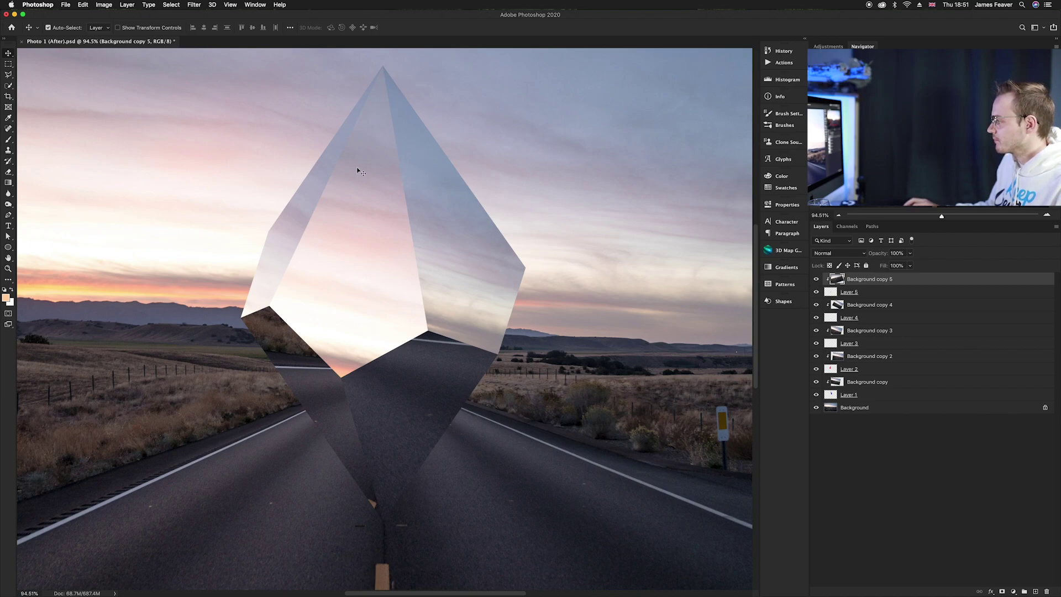
{"action": "left_click", "coordinate": [831, 393]}
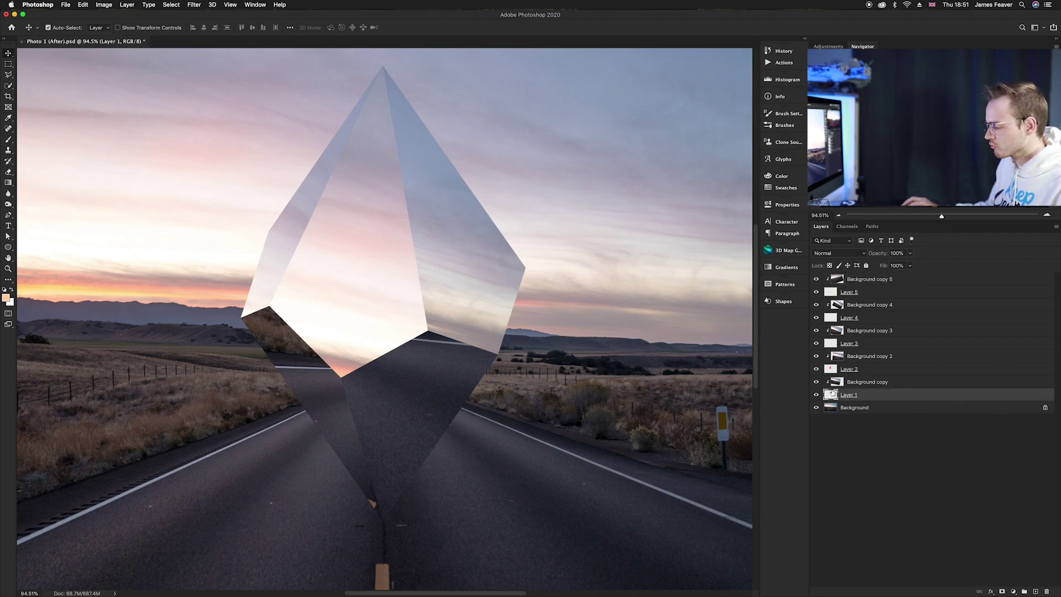
{"action": "left_click", "coordinate": [839, 384], "text": "shift"}
{"action": "key", "text": "super"}
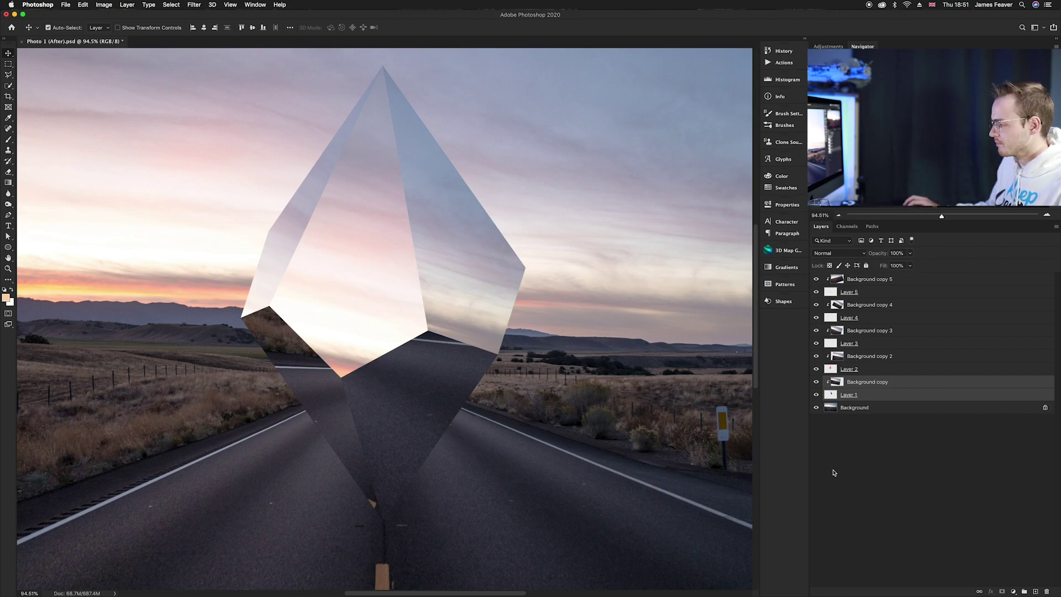
Group Layer 1 with Background copy and Layer 2 with Background copy 2 into Groups 1 and 2.
{"action": "left_click", "coordinate": [840, 436]}
{"action": "left_click", "coordinate": [832, 396]}
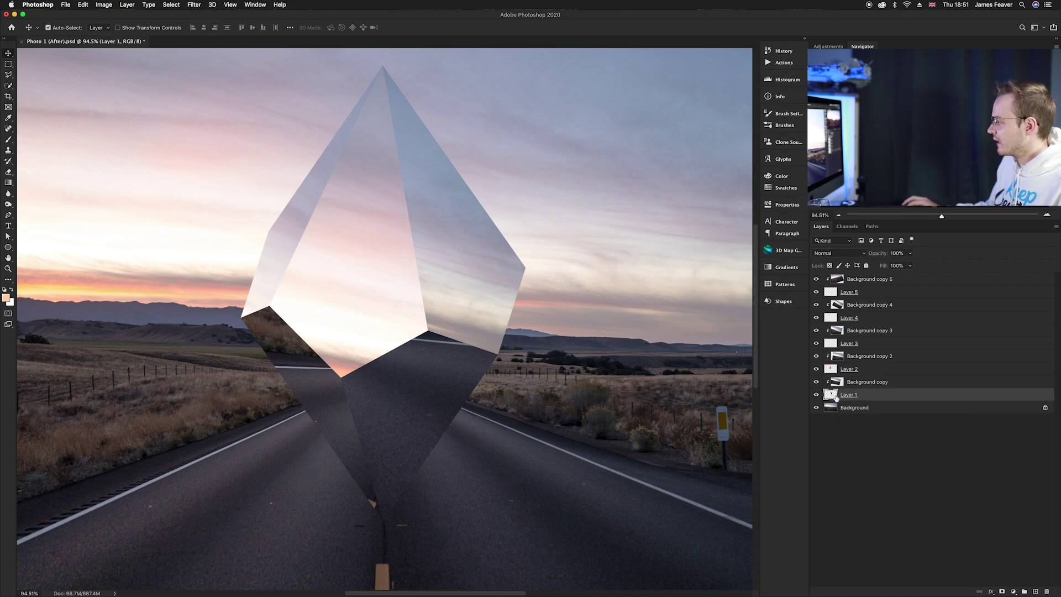
{"action": "left_click", "coordinate": [837, 385], "text": "shift"}
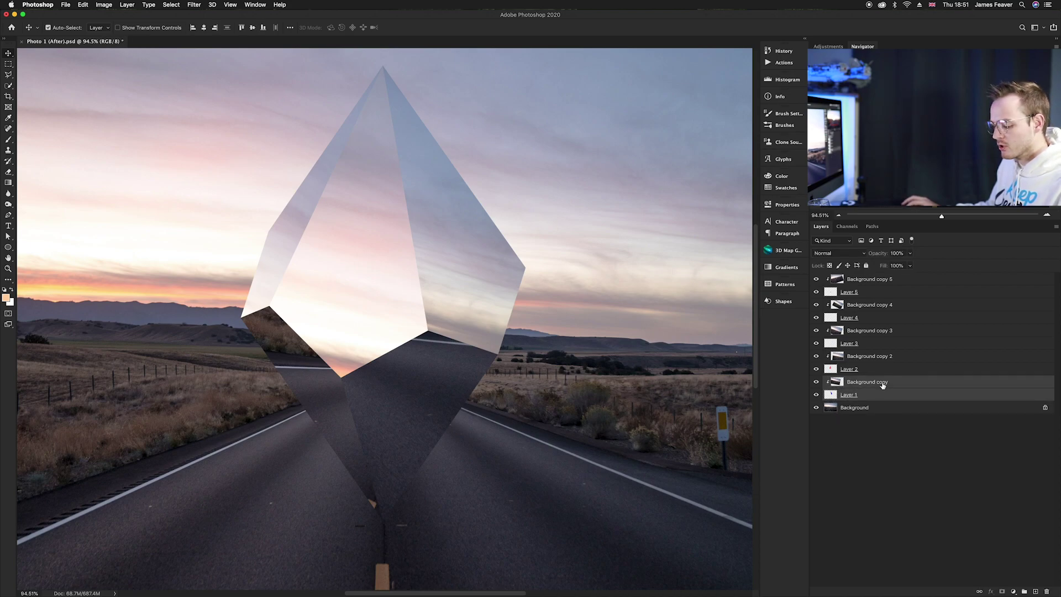
{"action": "key", "text": "super+g"}
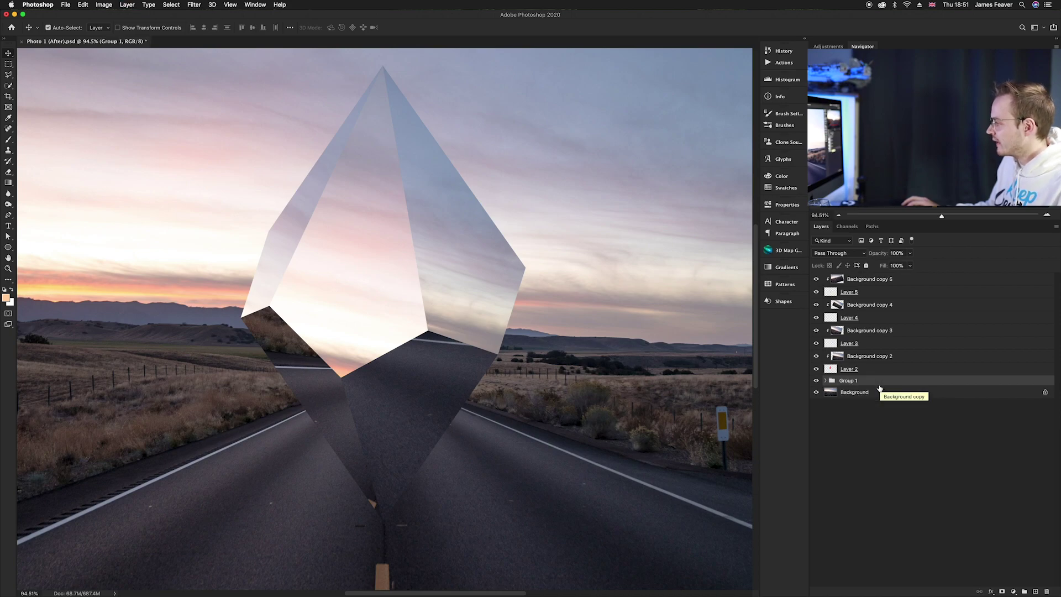
{"action": "left_click", "coordinate": [837, 369]}
{"action": "left_click", "coordinate": [838, 357], "text": "shift"}
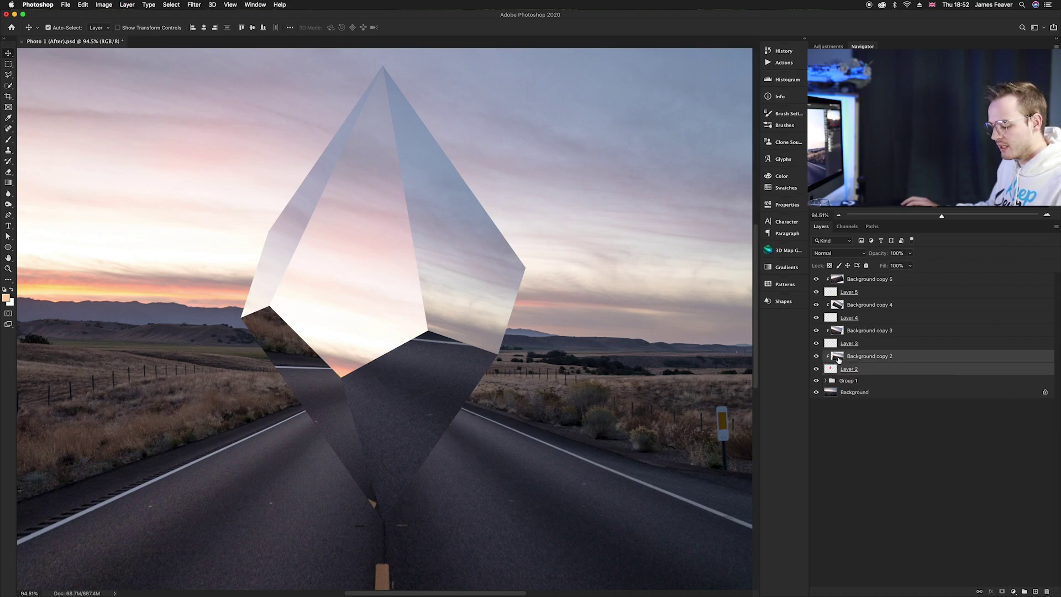
{"action": "key", "text": "super+g"}
Group Layers 3, 4 and 5 with their matching Background copies into Groups 3–5.
{"action": "left_click", "coordinate": [837, 343]}
{"action": "left_click", "coordinate": [839, 331], "text": "shift"}
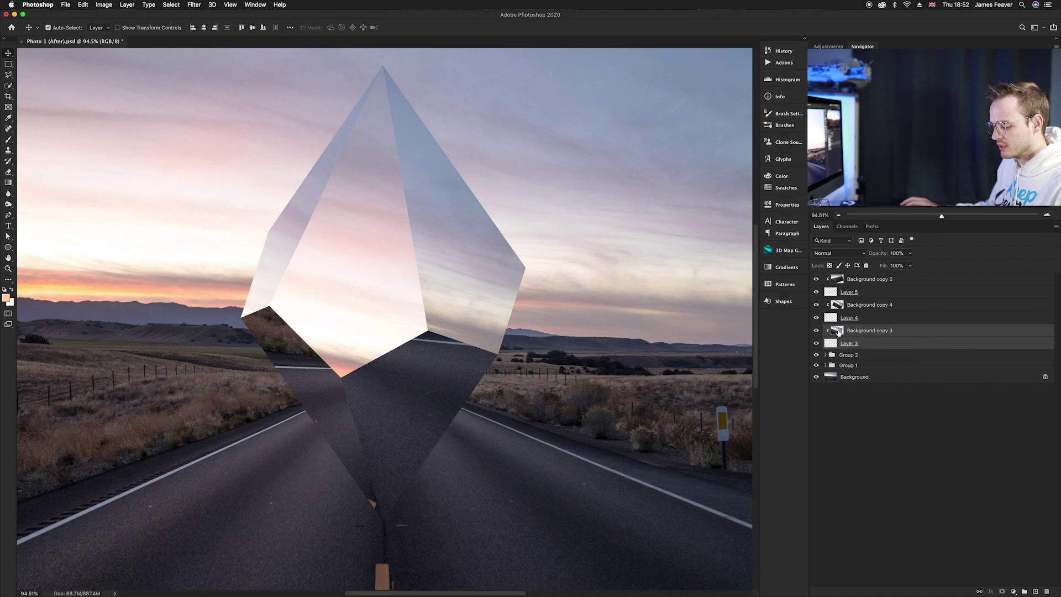
{"action": "key", "text": "super+g"}
{"action": "left_click", "coordinate": [837, 318]}
{"action": "left_click", "coordinate": [839, 305], "text": "shift"}
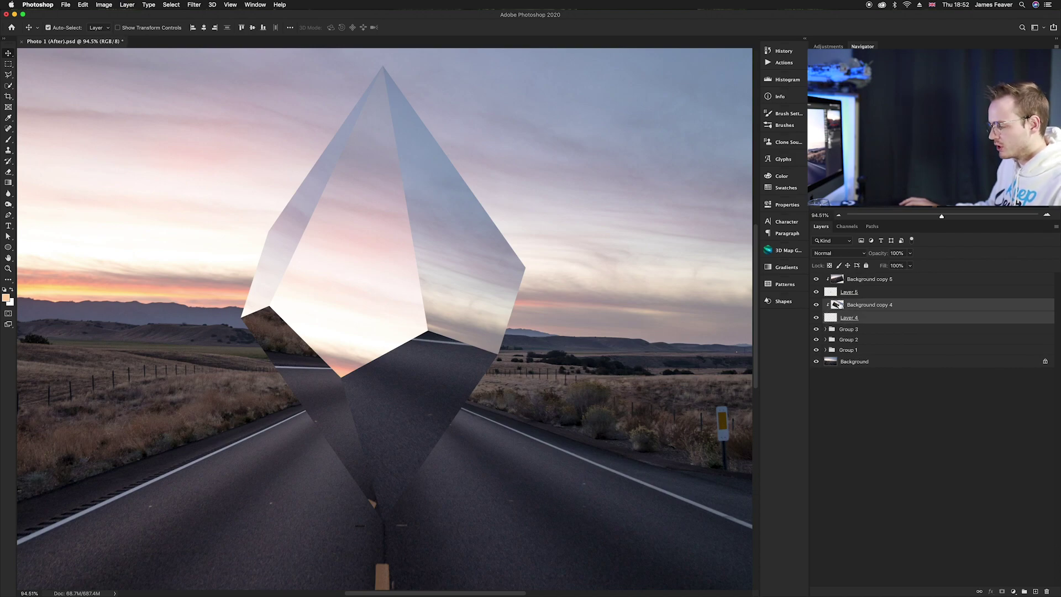
{"action": "key", "text": "super+g"}
{"action": "left_click", "coordinate": [837, 292]}
{"action": "left_click", "coordinate": [837, 280], "text": "shift"}
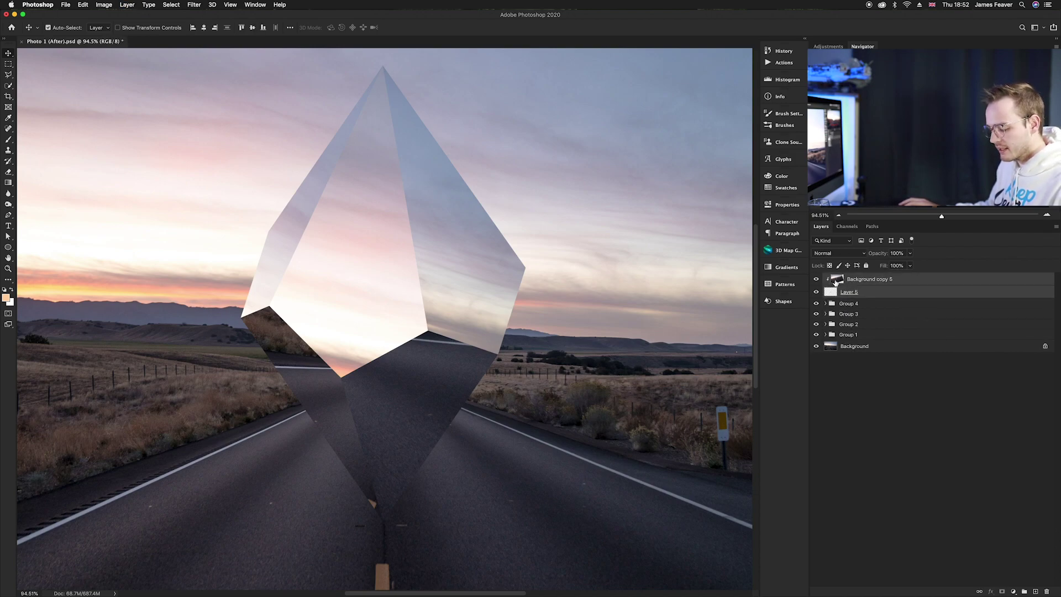
{"action": "key", "text": "super+g"}
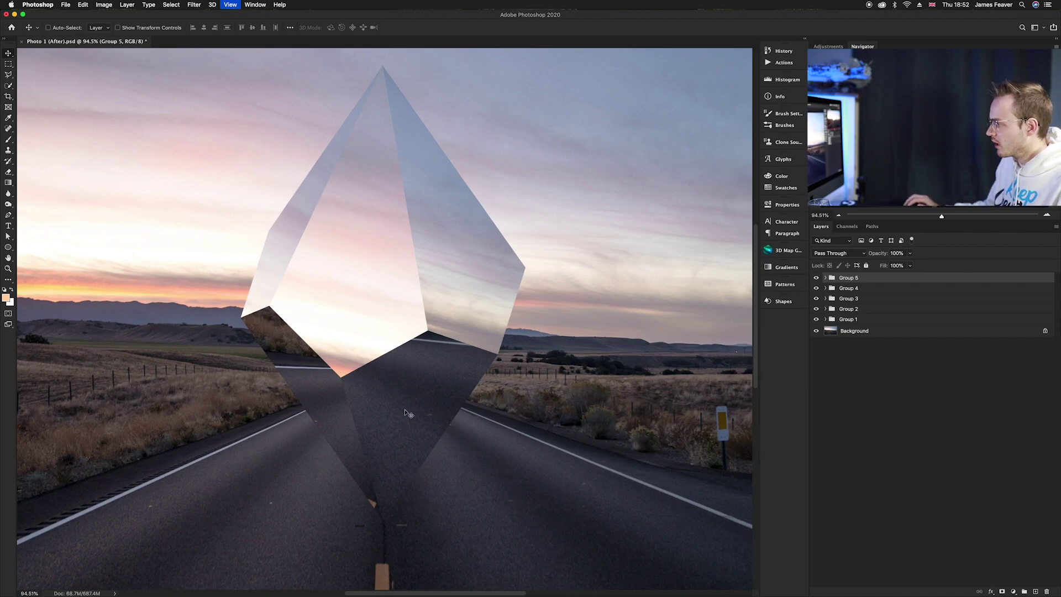
Fit the image on screen, expand Group 1 and duplicate Layer 1.
{"action": "key", "text": "super+0"}
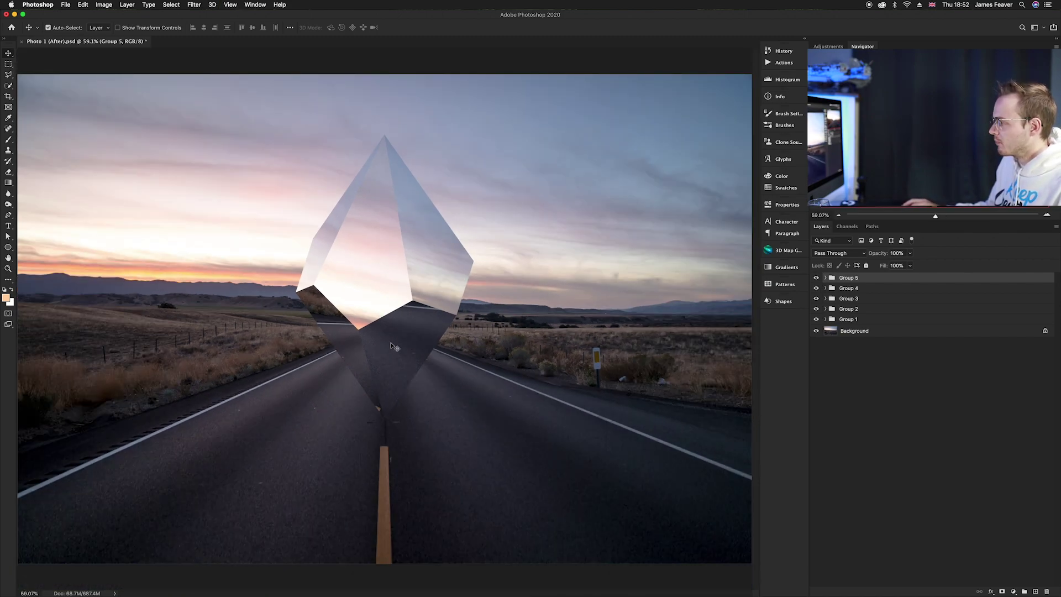
{"action": "left_click", "coordinate": [826, 320]}
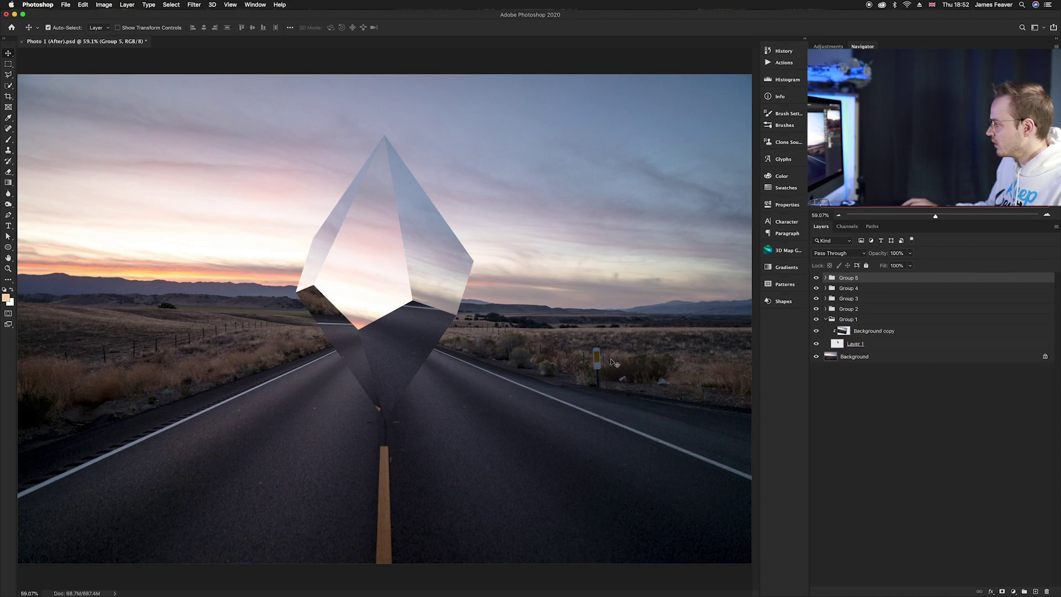
{"action": "left_click", "coordinate": [839, 345]}
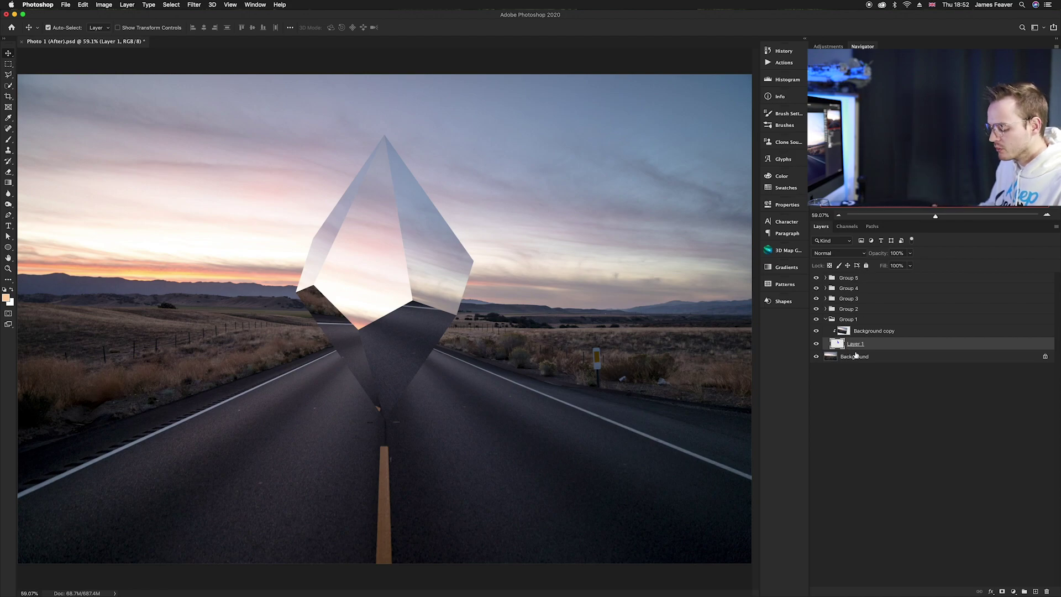
{"action": "key", "text": "super"}
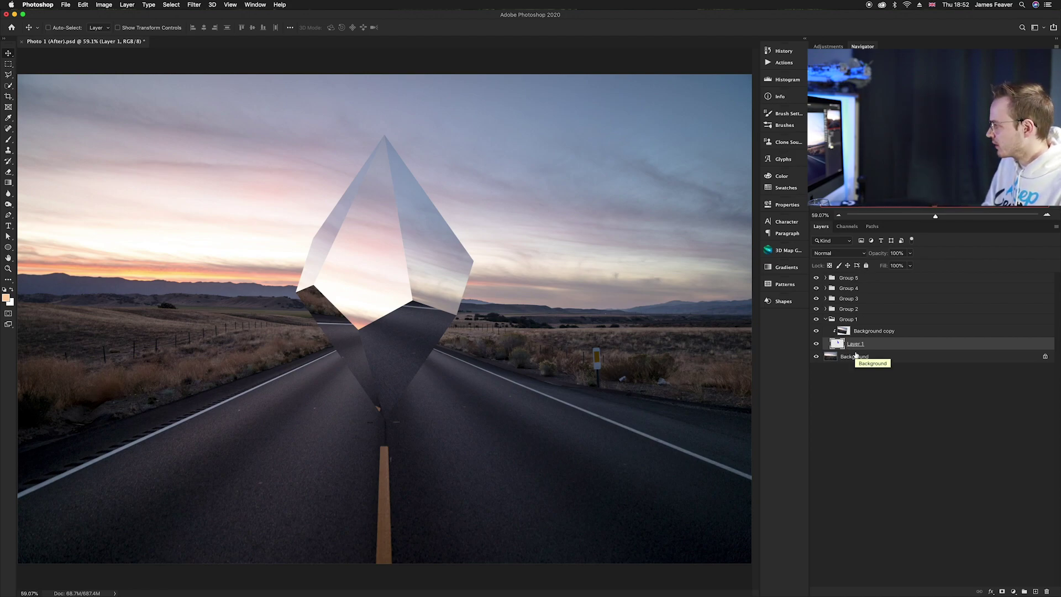
{"action": "key", "text": "super+j"}
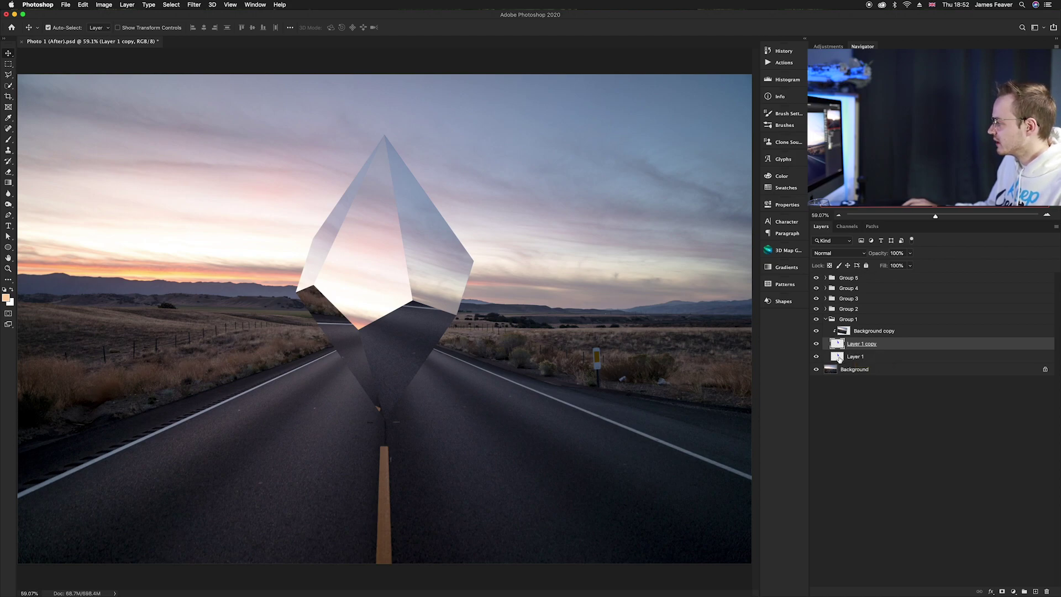
Move the original Layer 1 to the top of Group 1 and set its fill to 0%.
{"action": "left_click", "coordinate": [842, 357]}
{"action": "left_click_drag", "start_coordinate": [840, 358], "coordinate": [840, 331]}
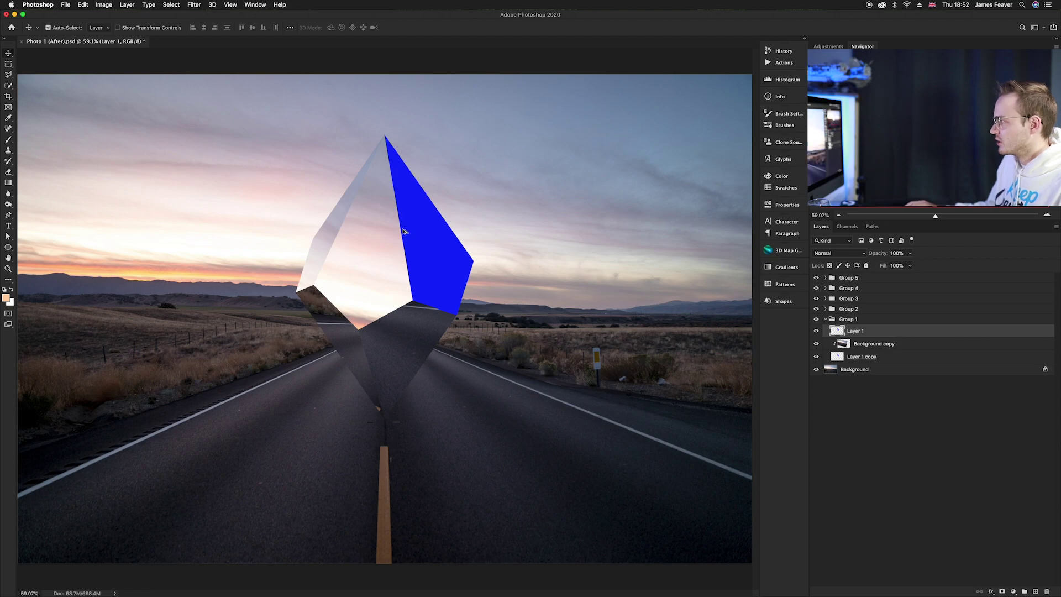
{"action": "scroll", "coordinate": [405, 230], "scroll_direction": "up", "scroll_amount": 5}
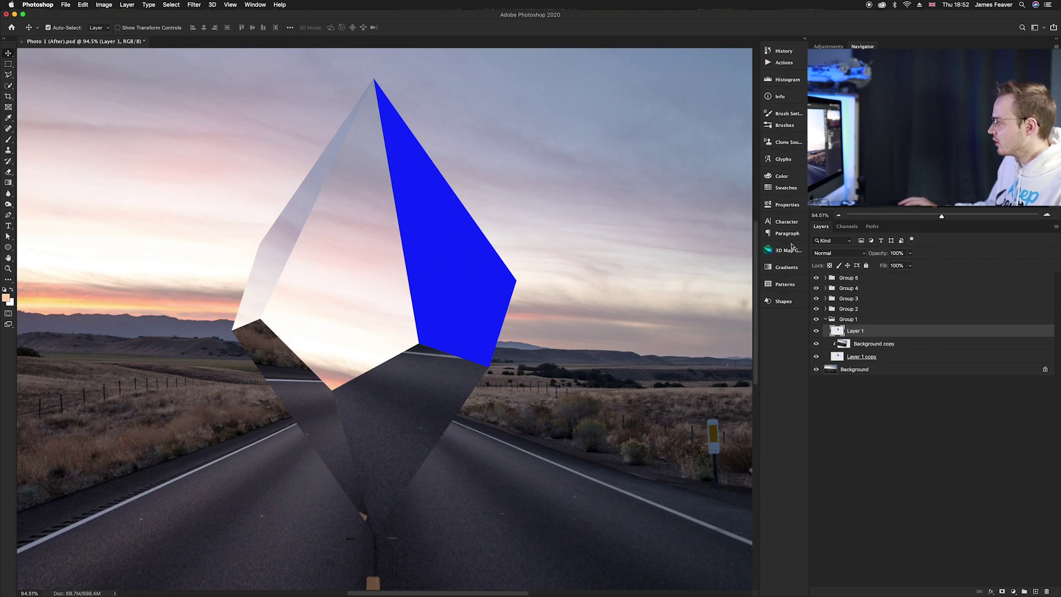
{"action": "left_click_drag", "start_coordinate": [883, 267], "coordinate": [753, 265]}
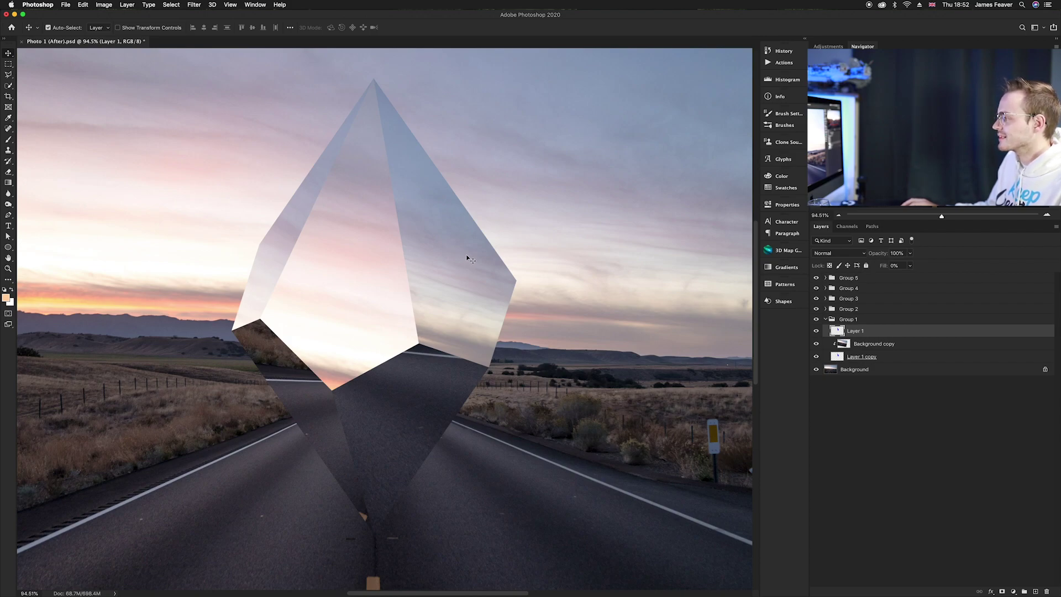
Give Layer 1 a default white Inner Glow with 81 px size and 20% opacity, then collapse Group 1.
{"action": "double_click", "coordinate": [878, 334]}
{"action": "left_click_drag", "start_coordinate": [834, 160], "coordinate": [219, 53]}
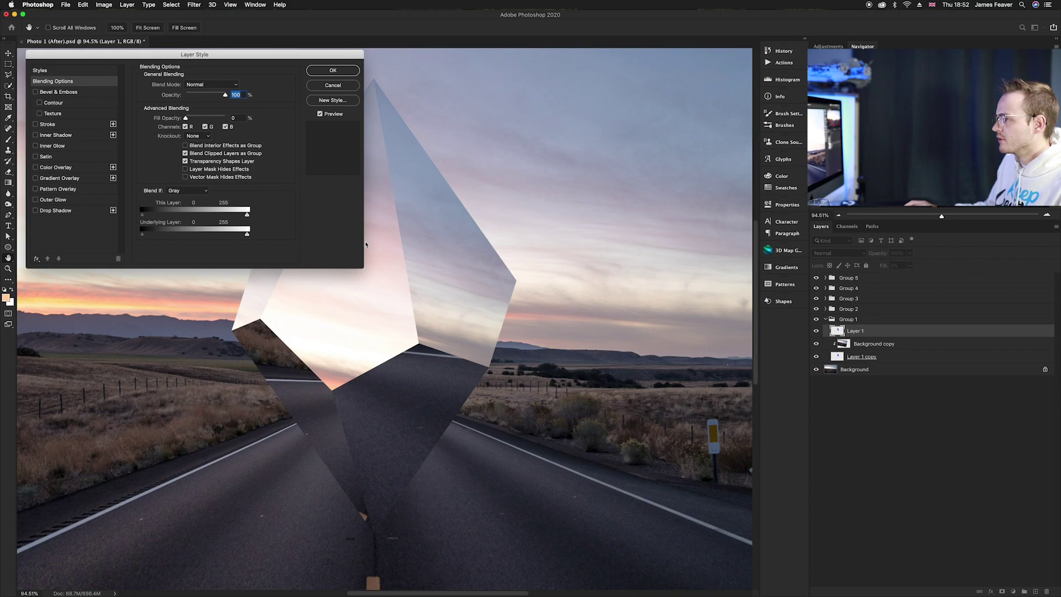
{"action": "left_click", "coordinate": [53, 146]}
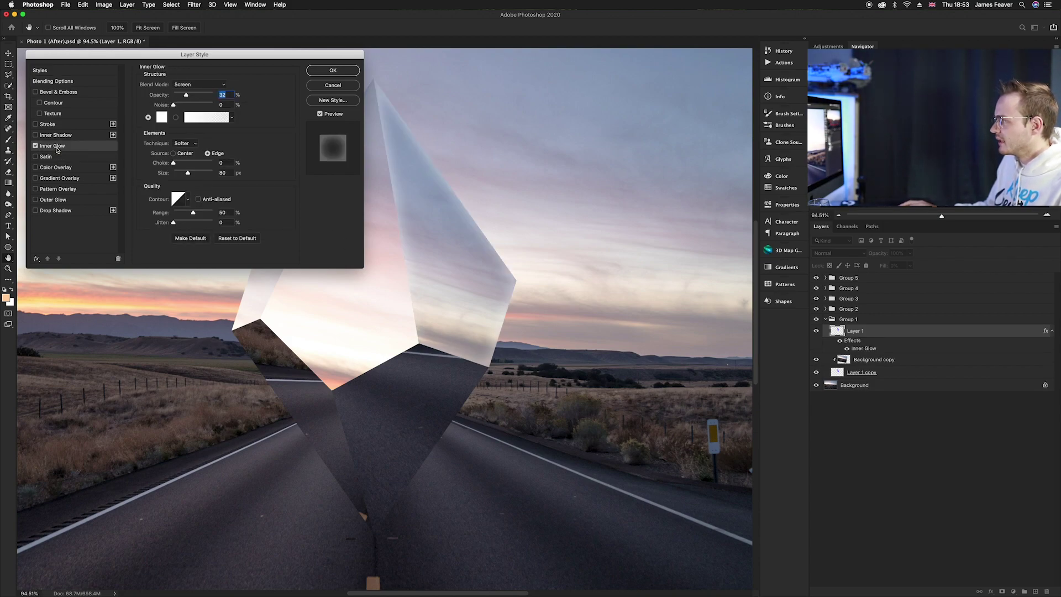
{"action": "left_click", "coordinate": [241, 238]}
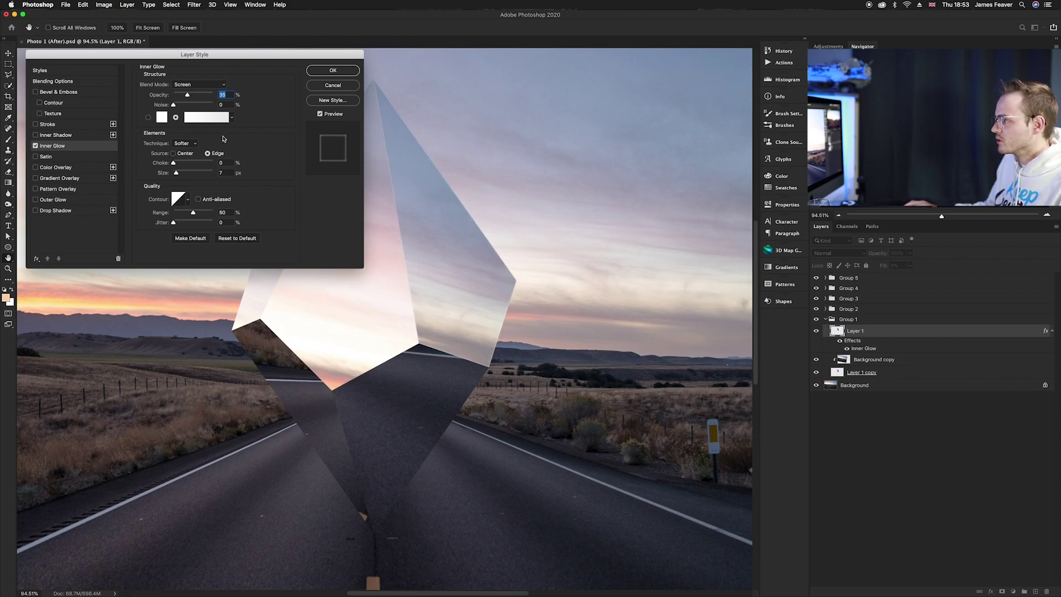
{"action": "left_click_drag", "start_coordinate": [177, 174], "coordinate": [189, 175]}
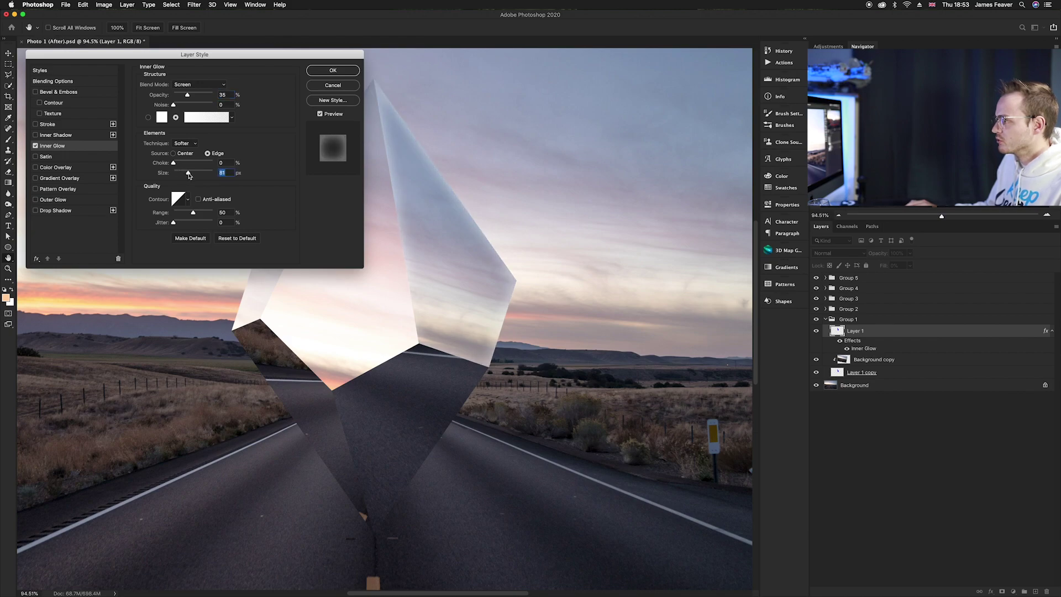
{"action": "left_click_drag", "start_coordinate": [187, 97], "coordinate": [185, 97]}
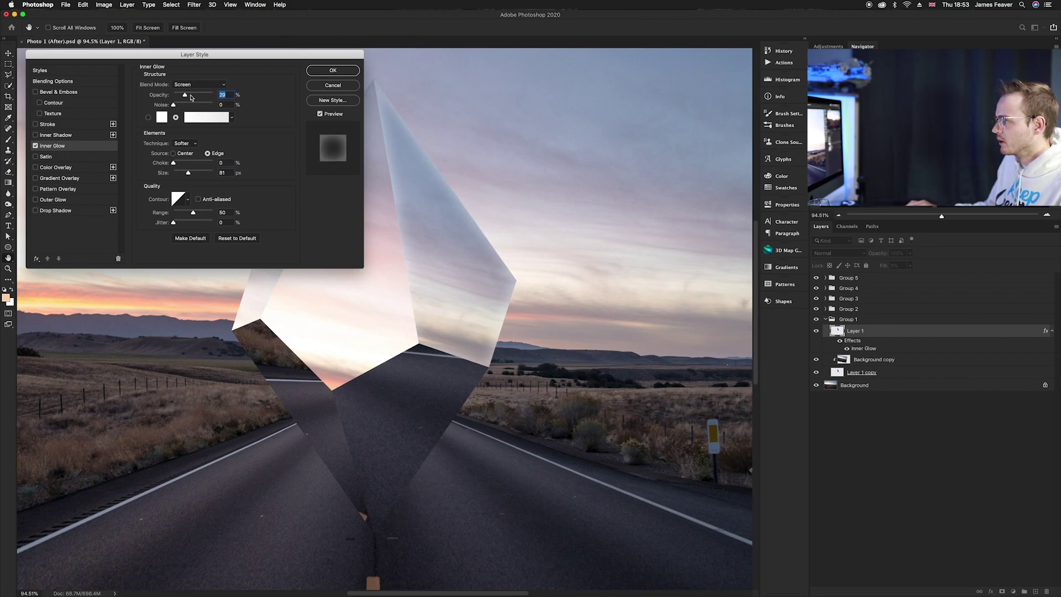
{"action": "type", "text": "20"}
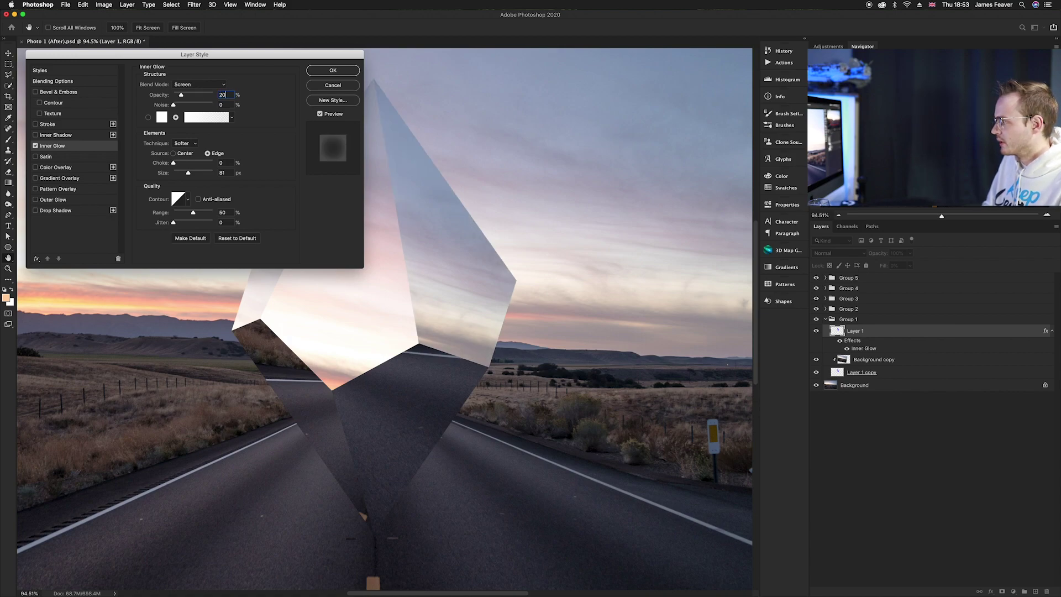
{"action": "key", "text": "Return"}
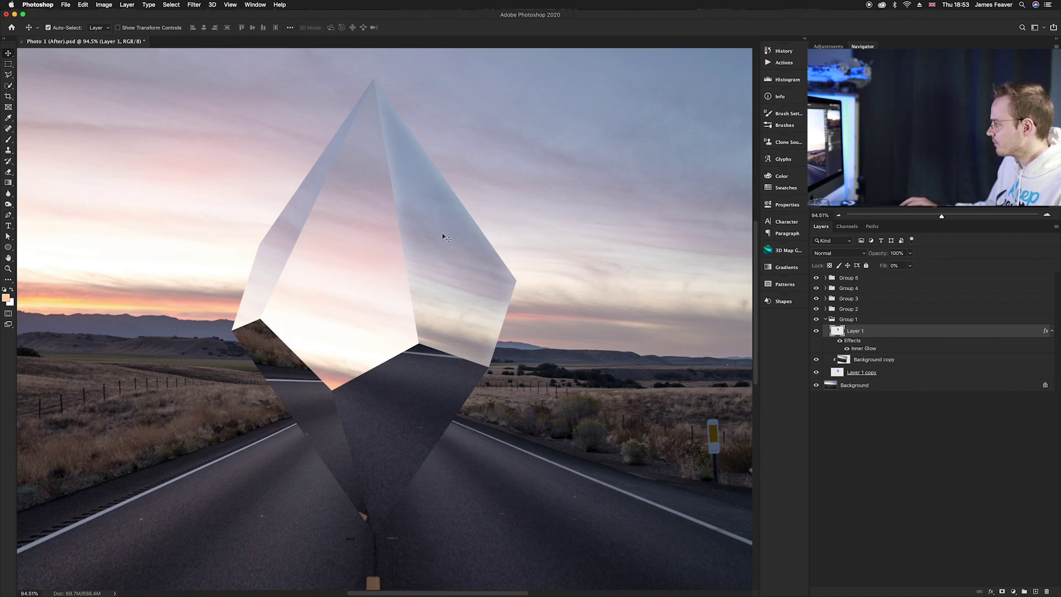
{"action": "left_click", "coordinate": [825, 319]}
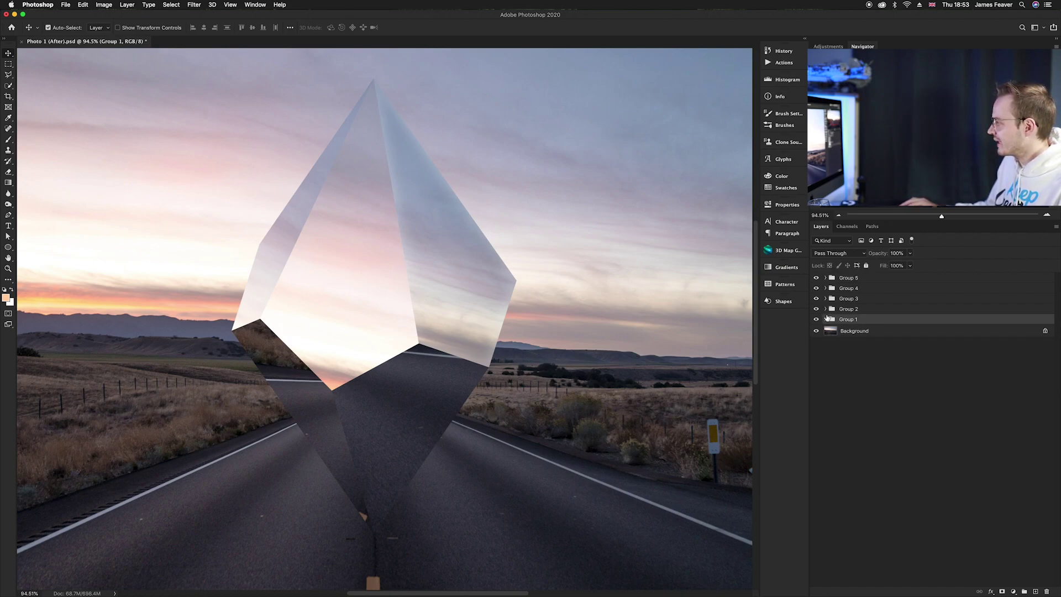
Duplicate Layer 2, move the original above Background copy 2 and set its fill to 0%.
{"action": "left_click", "coordinate": [826, 309]}
{"action": "left_click", "coordinate": [841, 333]}
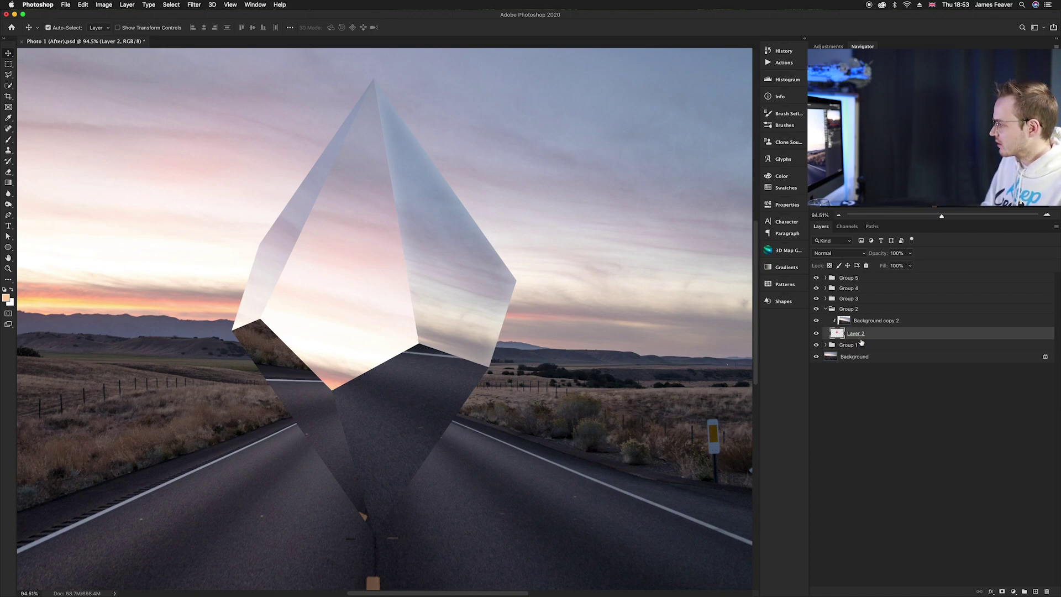
{"action": "key", "text": "super+j"}
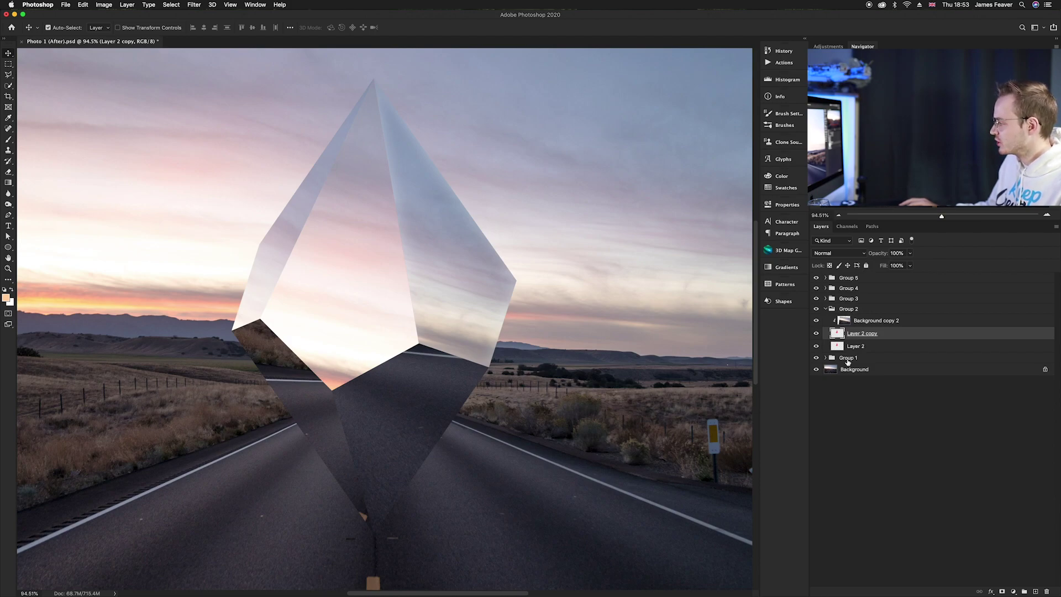
{"action": "left_click_drag", "start_coordinate": [838, 349], "coordinate": [842, 317]}
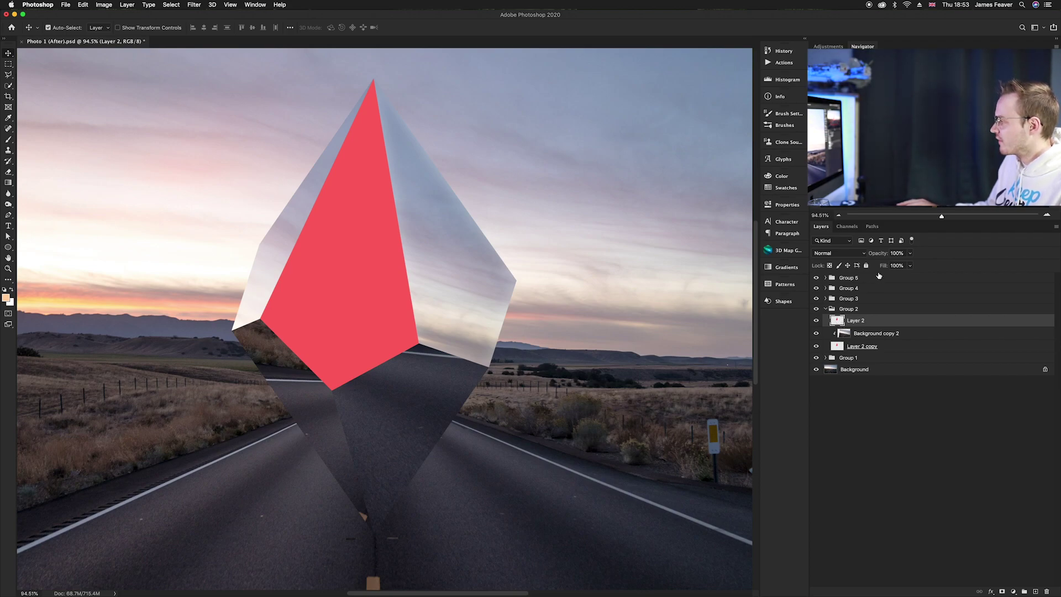
{"action": "left_click_drag", "start_coordinate": [882, 266], "coordinate": [799, 267]}
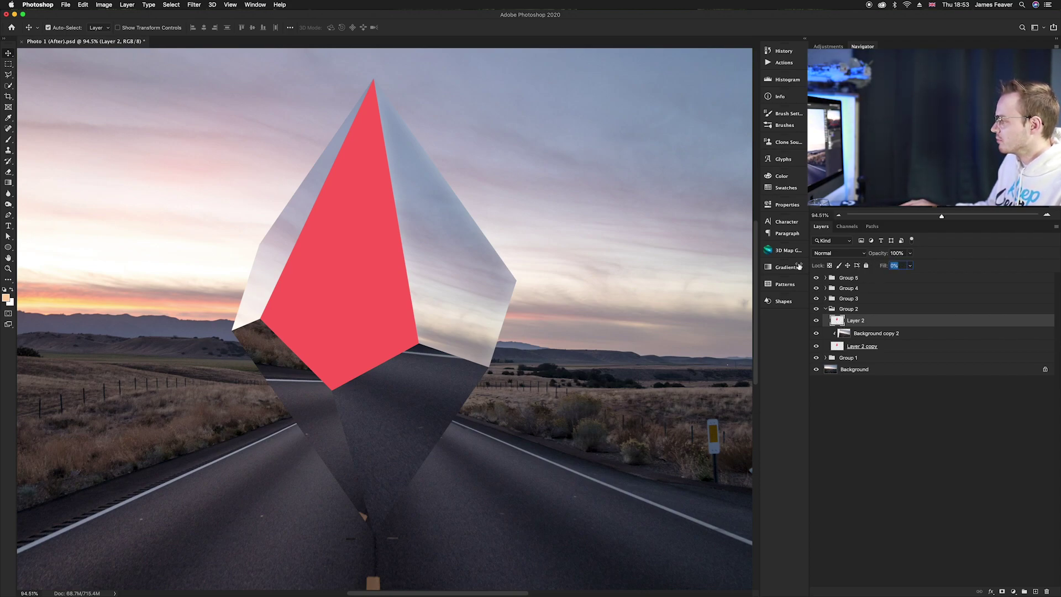
Add the white 20%, 81 px Inner Glow to Layer 2, then collapse Group 2.
{"action": "double_click", "coordinate": [882, 323]}
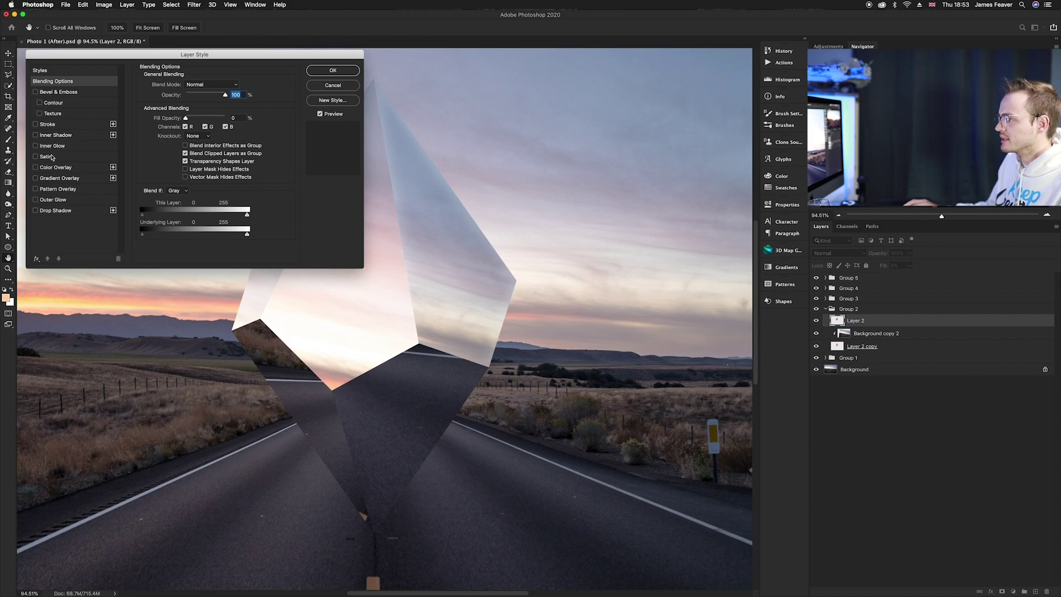
{"action": "left_click", "coordinate": [51, 147]}
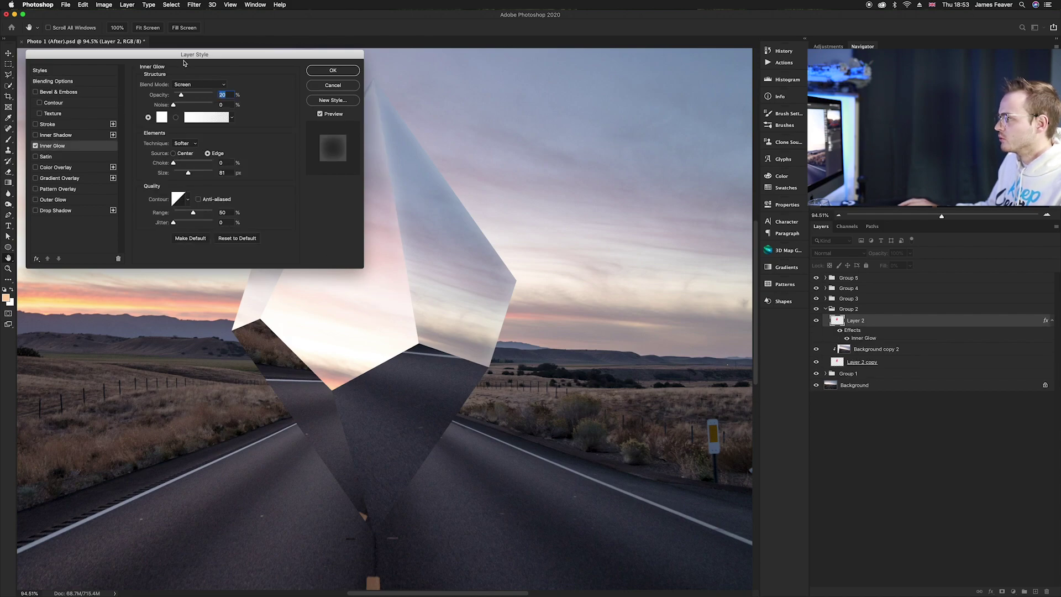
{"action": "left_click_drag", "start_coordinate": [329, 54], "coordinate": [559, 308]}
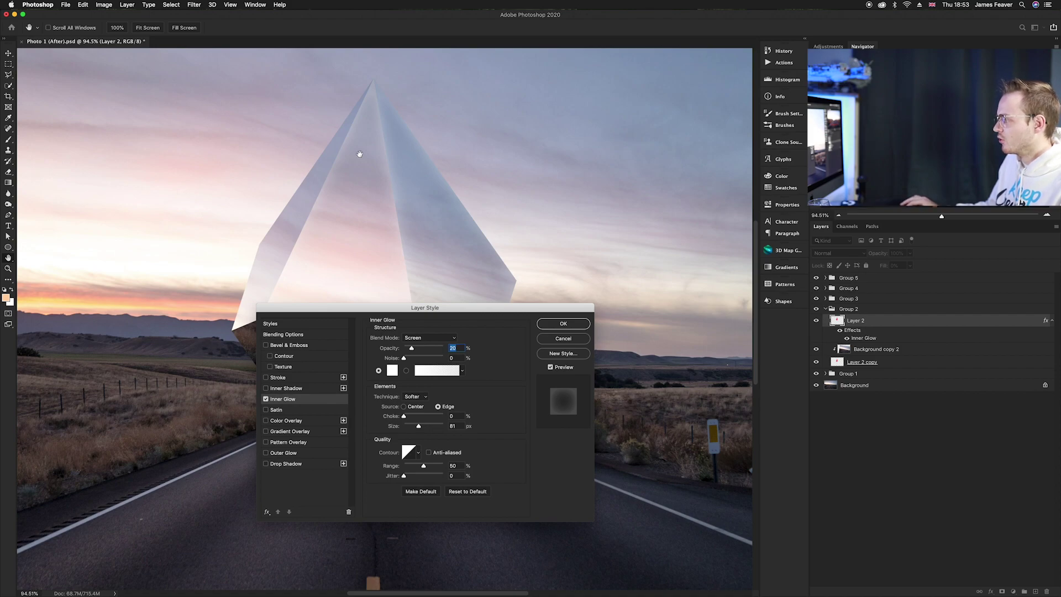
{"action": "left_click", "coordinate": [563, 323]}
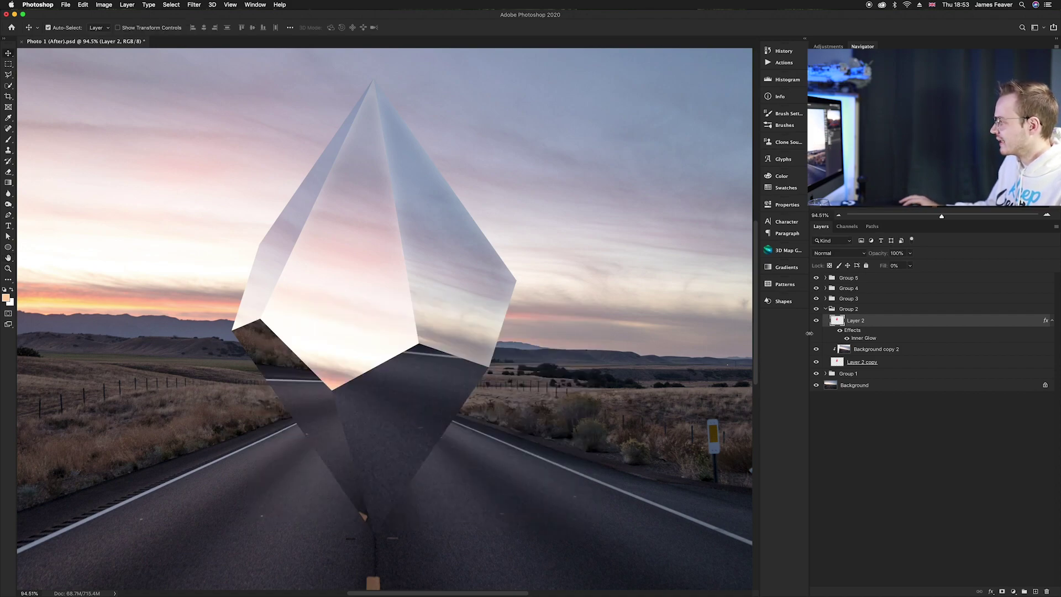
{"action": "left_click", "coordinate": [826, 310]}
Duplicate Group 3's Layer 3, move it above Background copy 3, and set its fill to 0%.
{"action": "left_click", "coordinate": [826, 299]}
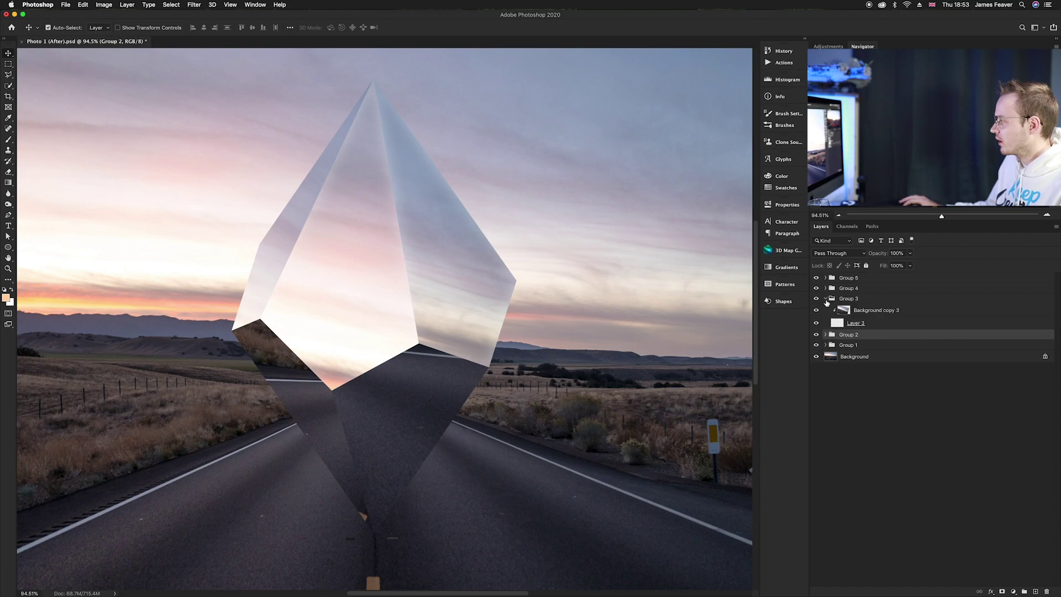
{"action": "left_click", "coordinate": [838, 324]}
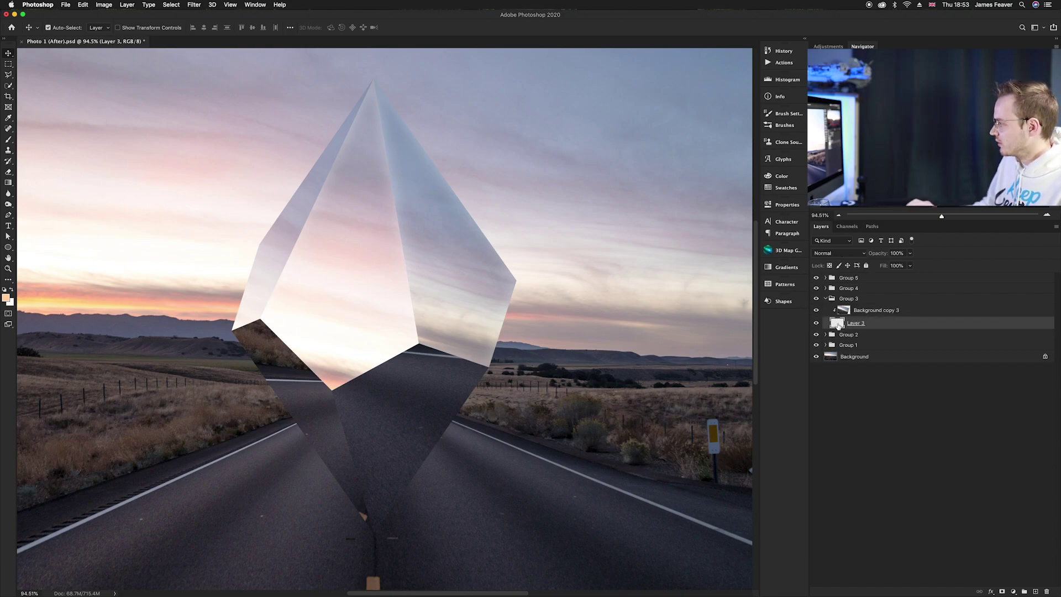
{"action": "key", "text": "super+j"}
{"action": "left_click_drag", "start_coordinate": [840, 335], "coordinate": [841, 305]}
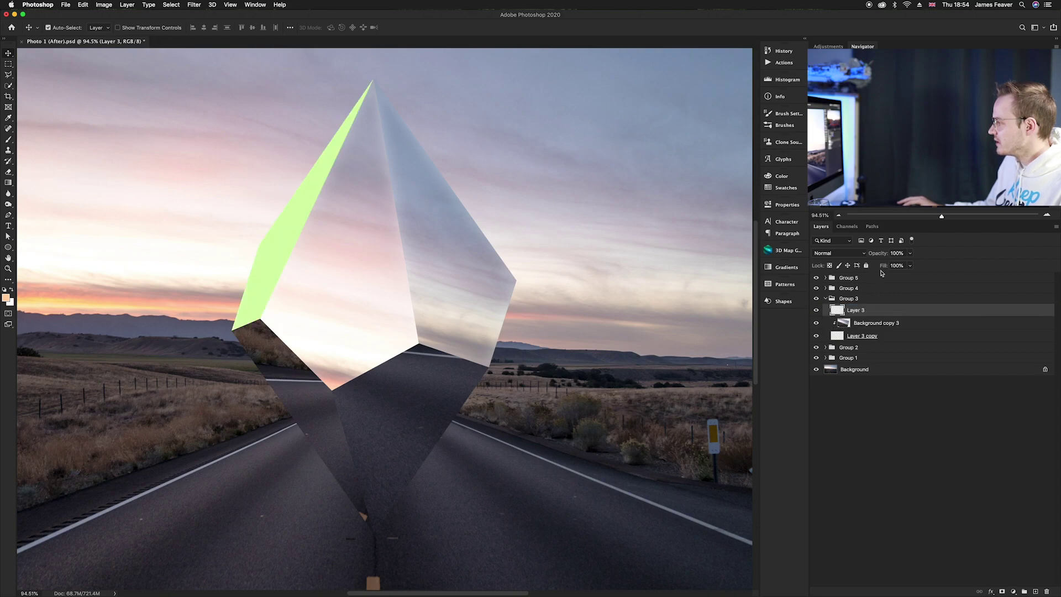
{"action": "left_click_drag", "start_coordinate": [883, 265], "coordinate": [751, 269]}
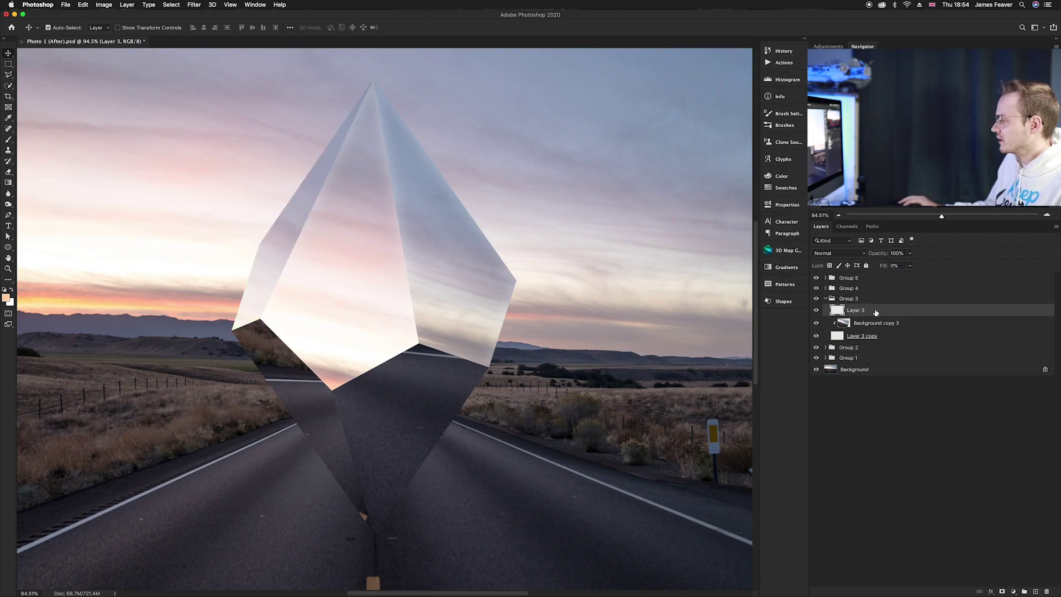
Add a white Inner Glow to the 0%-fill Layer 3, then collapse Group 3.
{"action": "double_click", "coordinate": [875, 312]}
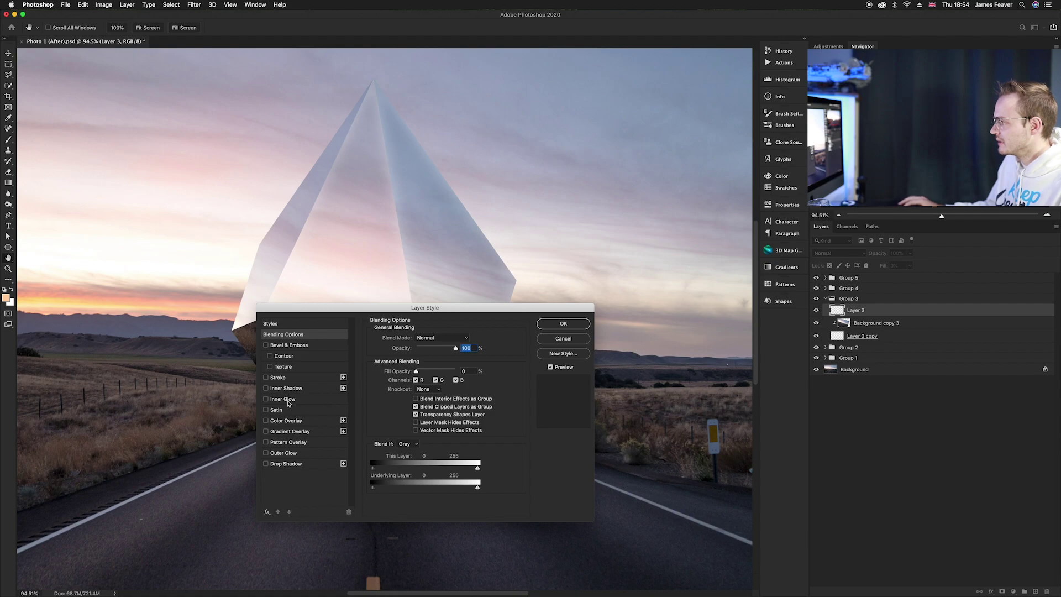
{"action": "left_click", "coordinate": [287, 401]}
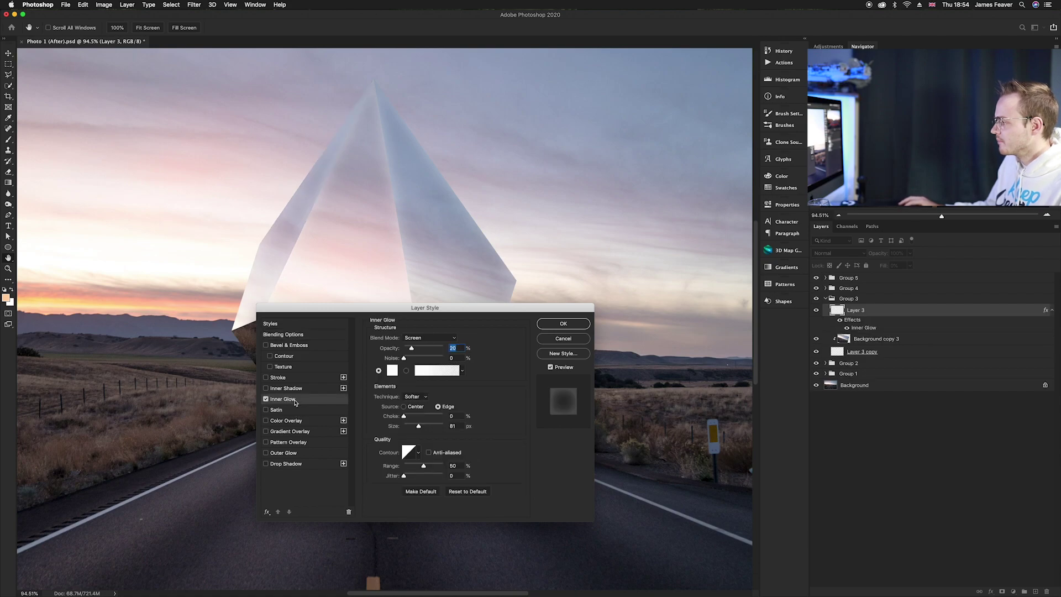
{"action": "left_click", "coordinate": [569, 324]}
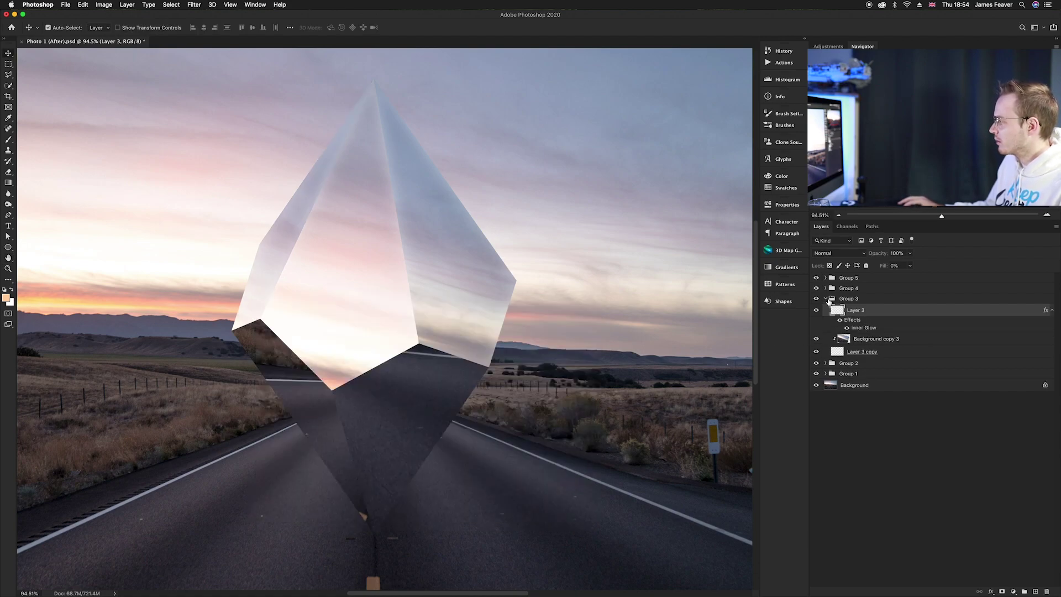
{"action": "left_click", "coordinate": [828, 299]}
{"action": "left_click", "coordinate": [826, 299]}
{"action": "left_click", "coordinate": [825, 288]}
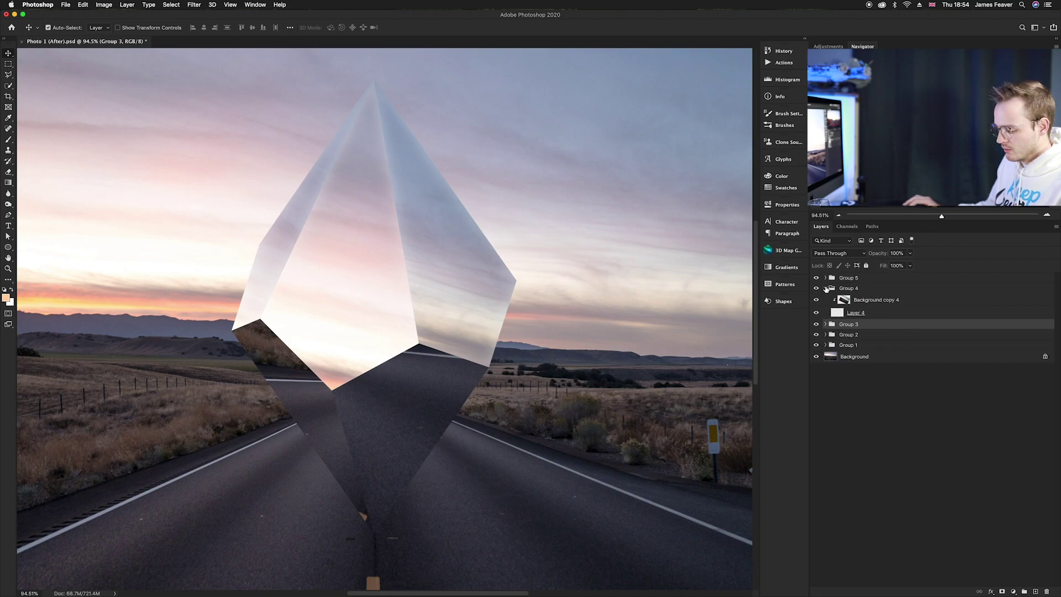
Undo a stray Background copy 4 duplicate, then duplicate Layer 4 and move it above Background copy 4.
{"action": "left_click", "coordinate": [835, 302]}
{"action": "key", "text": "super+j"}
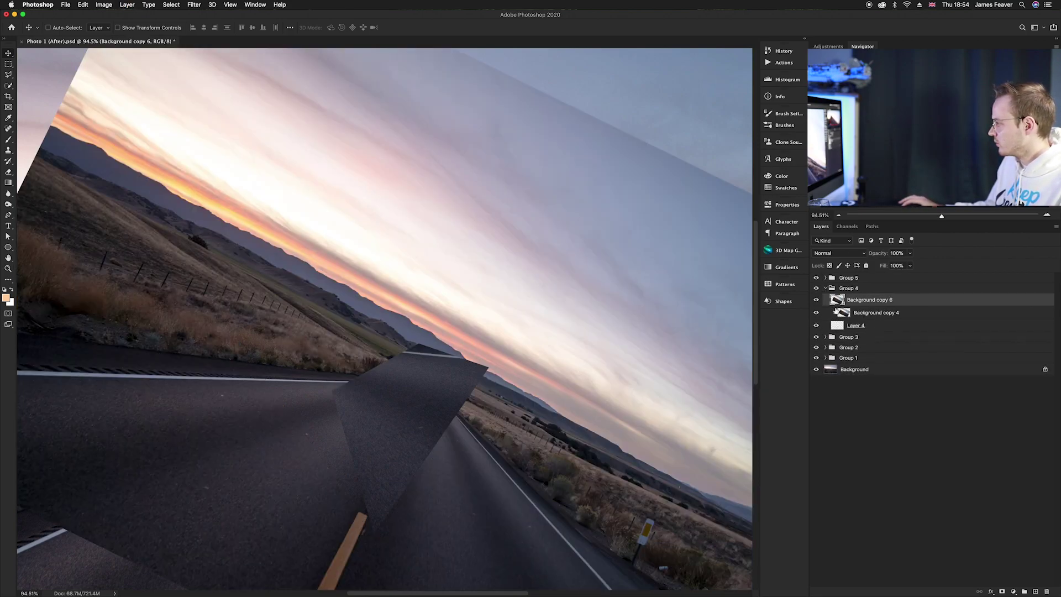
{"action": "key", "text": "super+z"}
{"action": "left_click", "coordinate": [839, 306], "text": "alt"}
{"action": "left_click", "coordinate": [839, 312]}
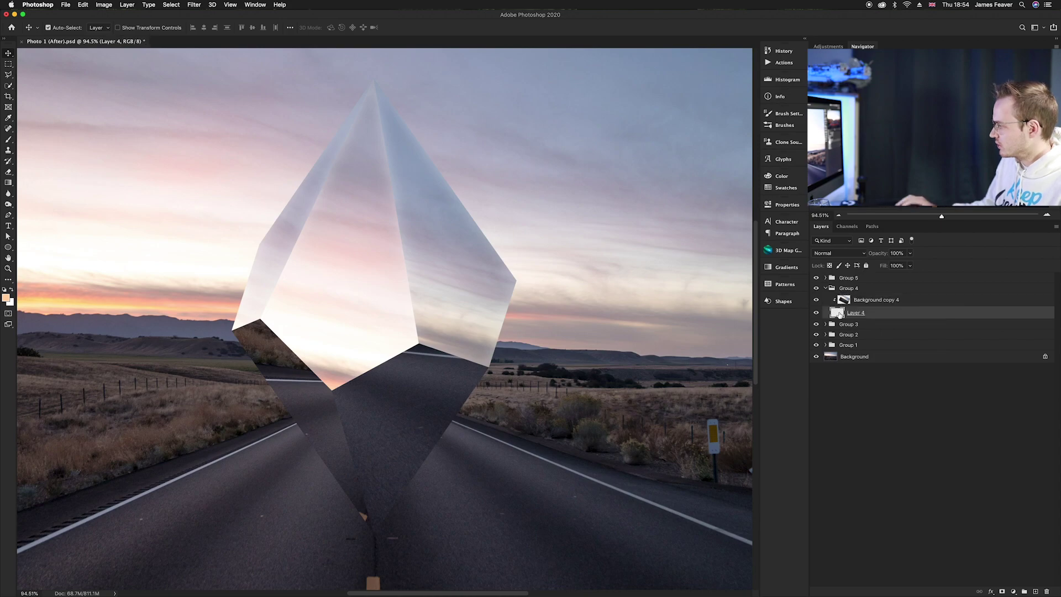
{"action": "key", "text": "super+j"}
{"action": "mouse_move", "coordinate": [839, 313]}
{"action": "left_mouse_down"}
{"action": "mouse_move", "coordinate": [841, 322]}
{"action": "mouse_move", "coordinate": [842, 299]}
{"action": "left_mouse_up"}
Set Layer 4's fill to 0% with an Inner Glow, and collapse Group 4.
{"action": "left_click_drag", "start_coordinate": [886, 266], "coordinate": [713, 270]}
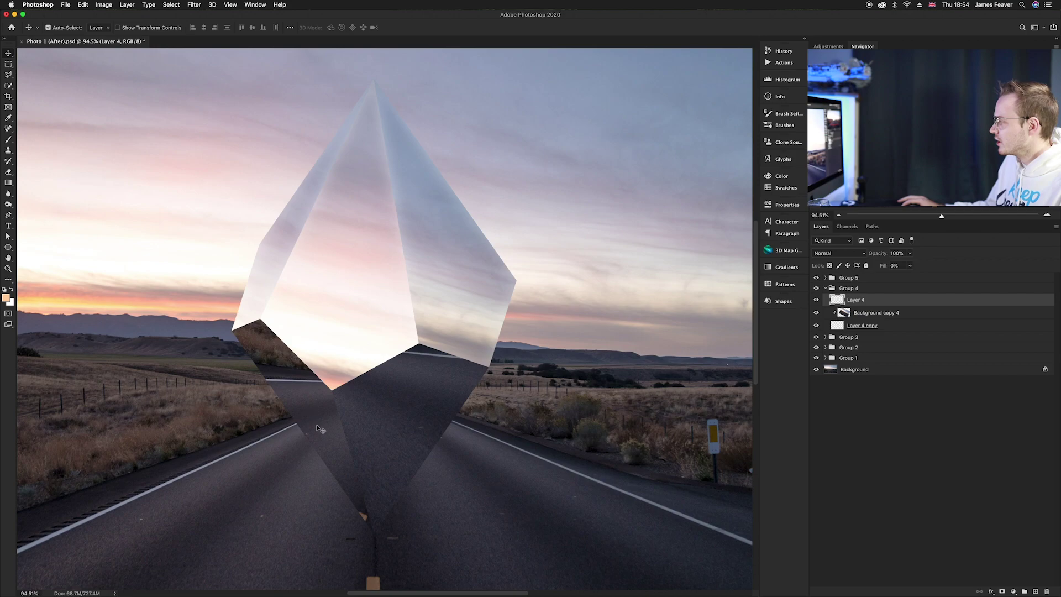
{"action": "double_click", "coordinate": [876, 301]}
{"action": "left_click", "coordinate": [281, 399]}
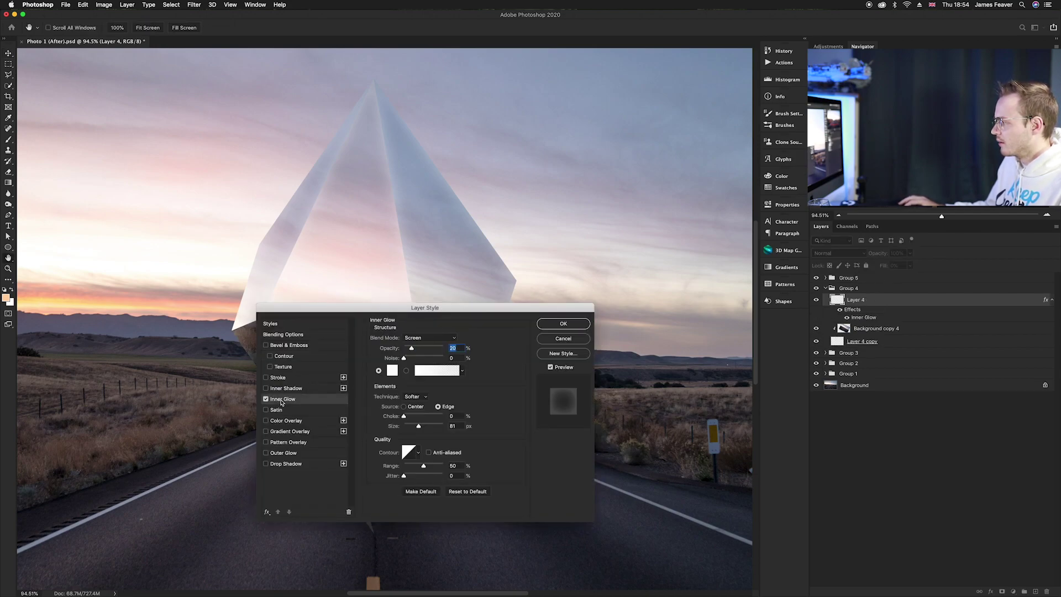
{"action": "left_click", "coordinate": [558, 325]}
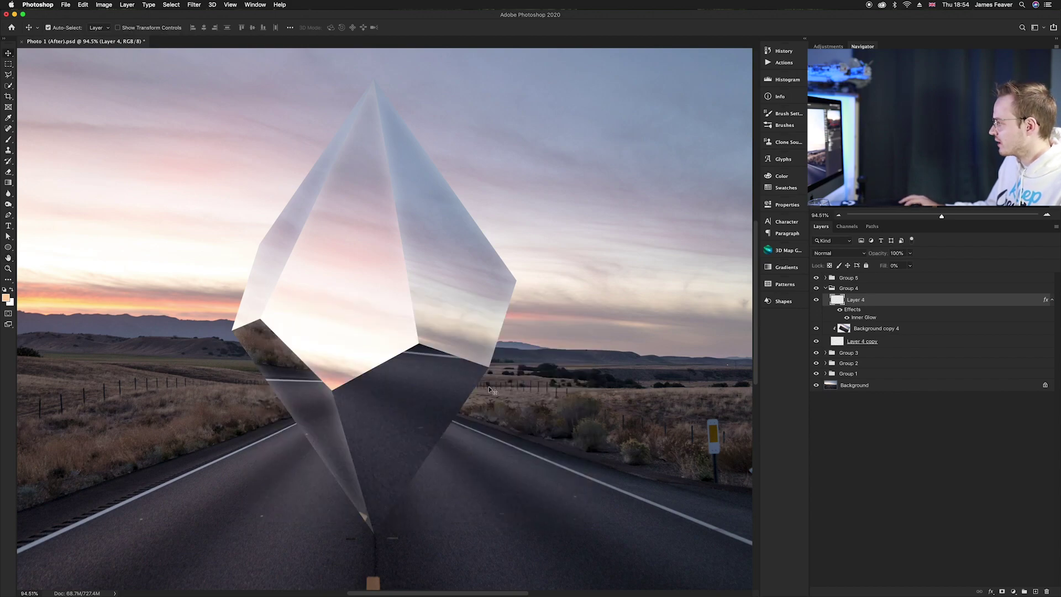
{"action": "left_click", "coordinate": [825, 288]}
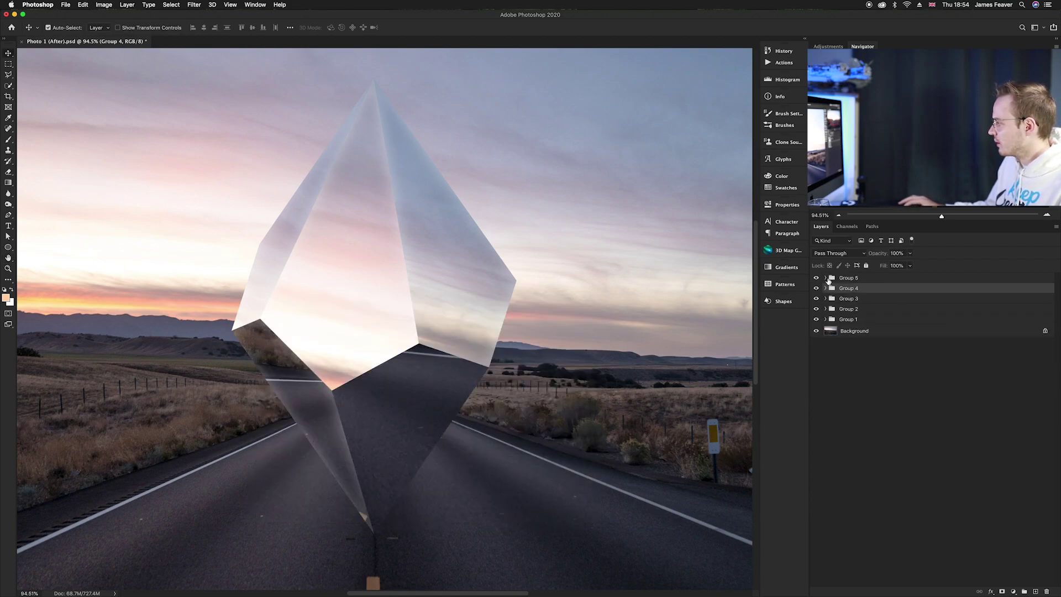
{"action": "left_click", "coordinate": [825, 278]}
{"action": "left_click", "coordinate": [839, 303]}
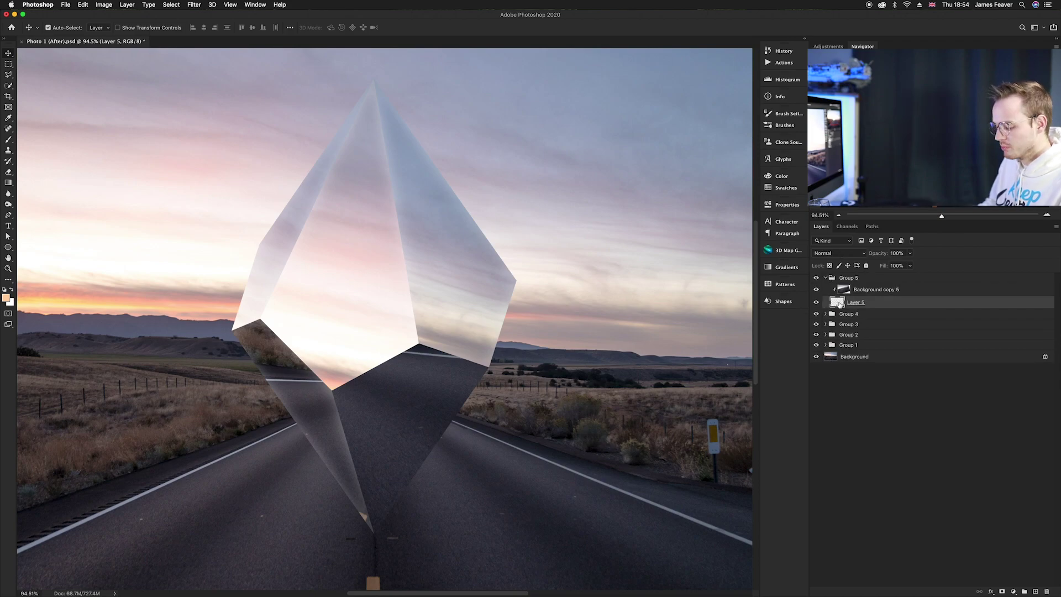
{"action": "key", "text": "super+j"}
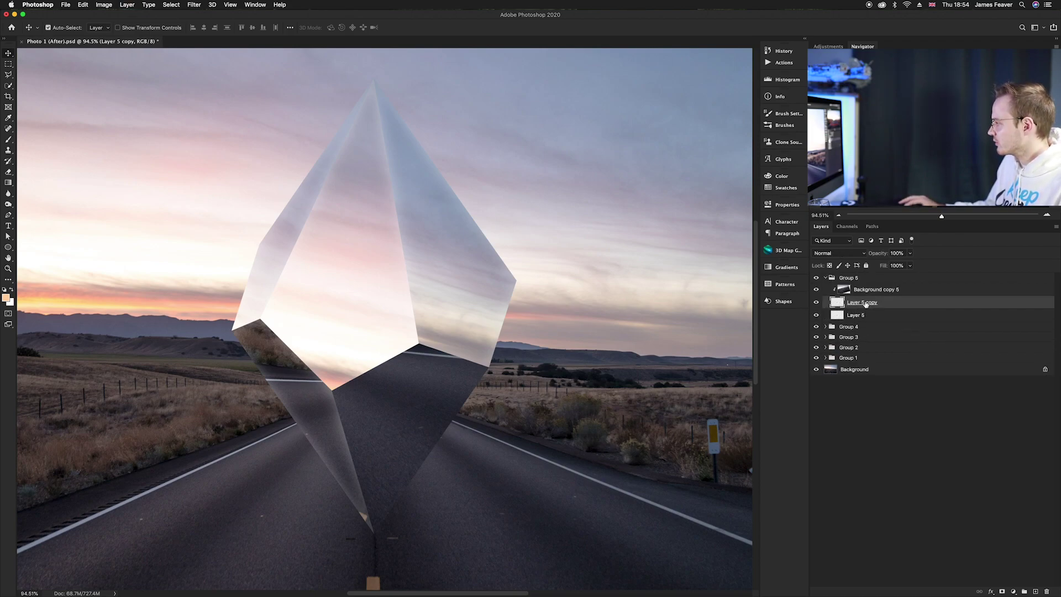
{"action": "left_click_drag", "start_coordinate": [837, 314], "coordinate": [842, 285]}
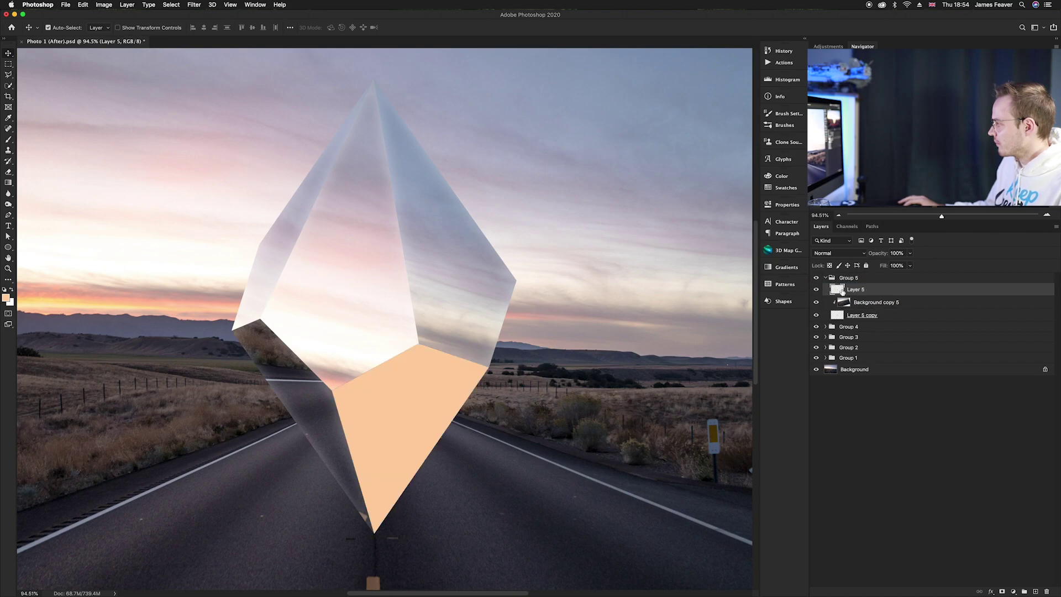
{"action": "double_click", "coordinate": [887, 292]}
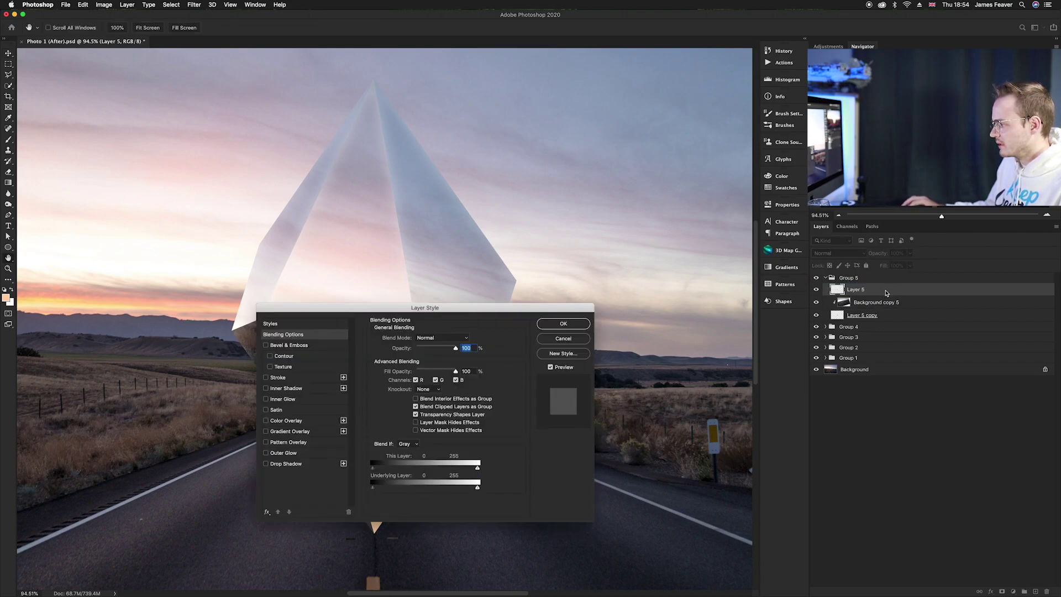
{"action": "left_click", "coordinate": [281, 400]}
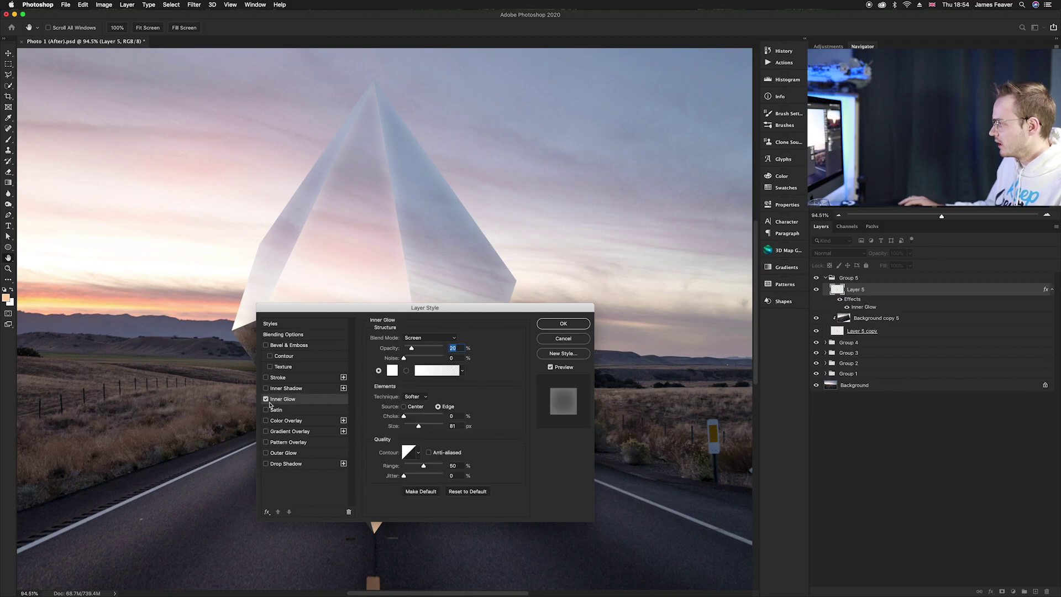
{"action": "left_click", "coordinate": [564, 325]}
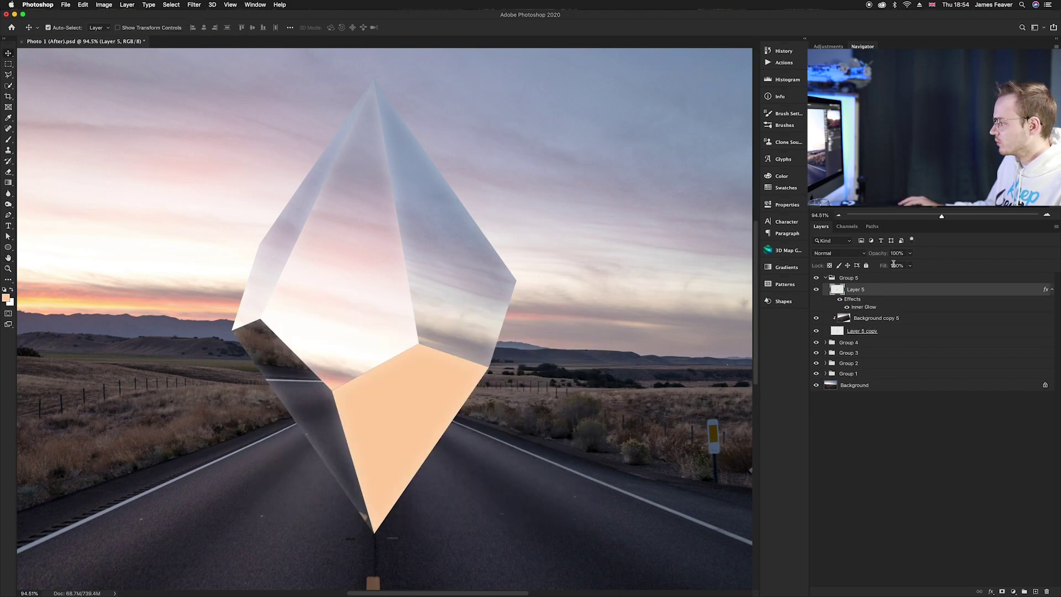
{"action": "left_click_drag", "start_coordinate": [883, 266], "coordinate": [701, 261]}
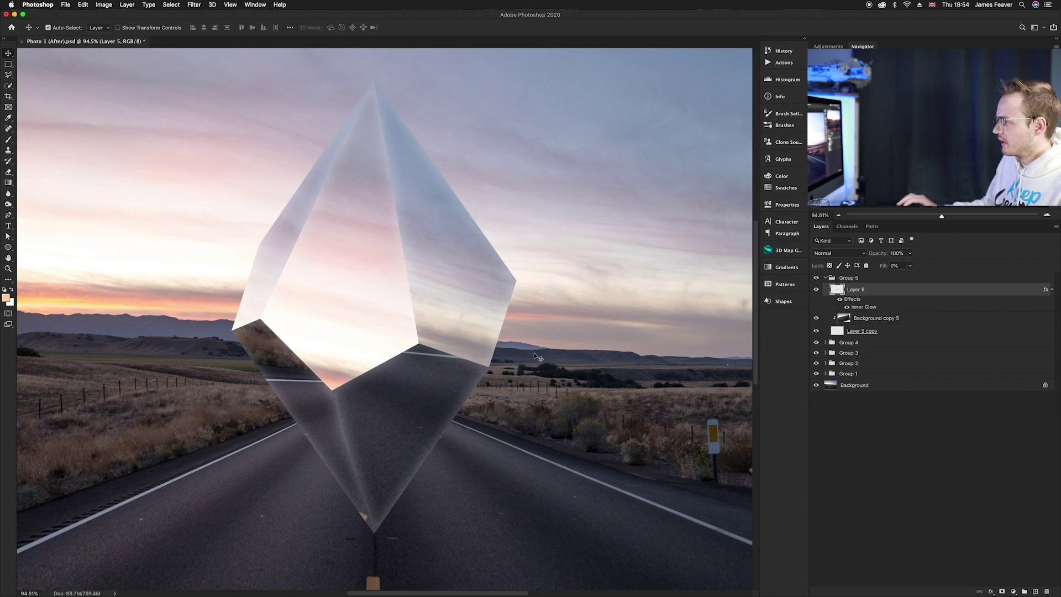
{"action": "scroll", "coordinate": [534, 352], "scroll_direction": "down", "scroll_amount": 3}
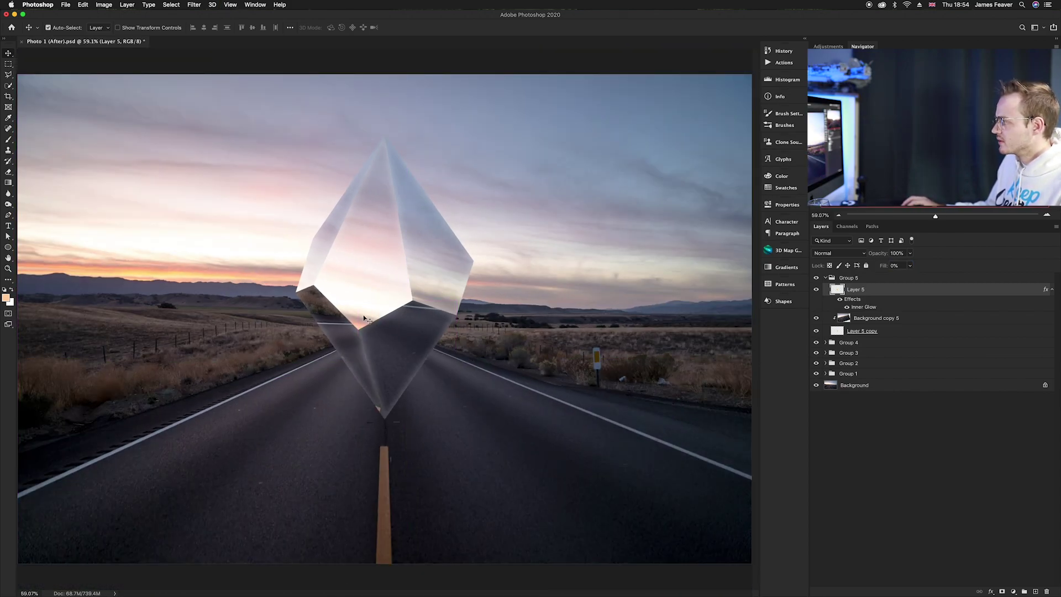
{"action": "left_click", "coordinate": [825, 278]}
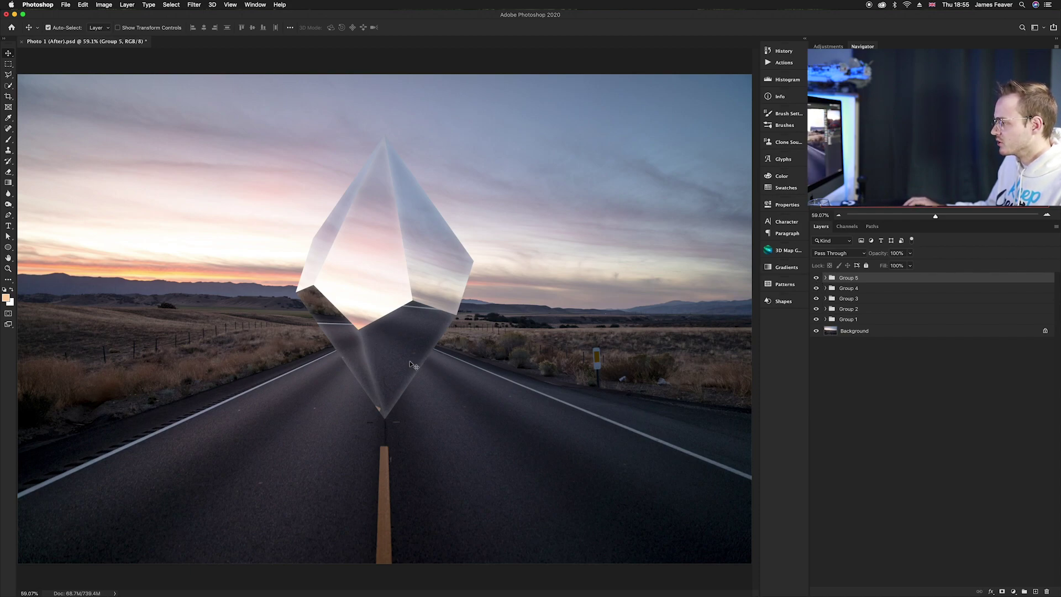
{"action": "scroll", "coordinate": [410, 387], "scroll_direction": "up", "scroll_amount": 5}
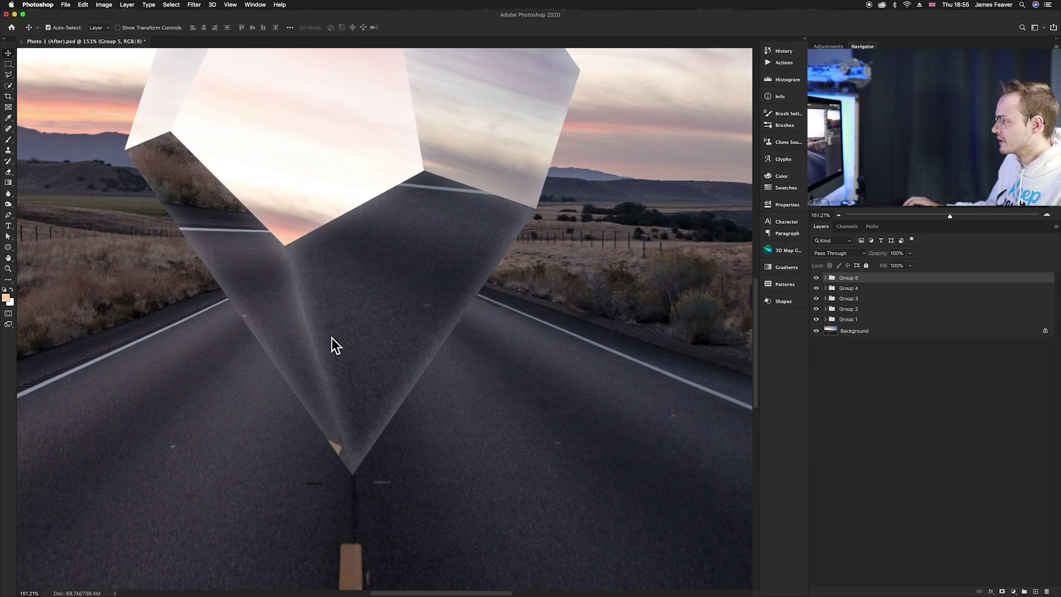
{"action": "scroll", "coordinate": [417, 372], "scroll_direction": "down", "scroll_amount": 5}
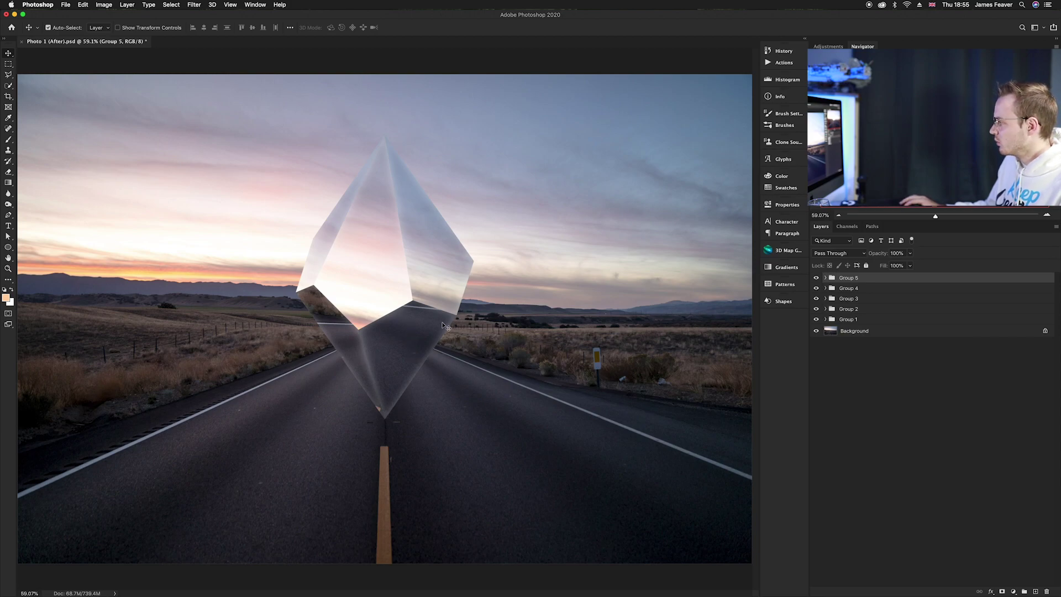
{"action": "left_click", "coordinate": [826, 278]}
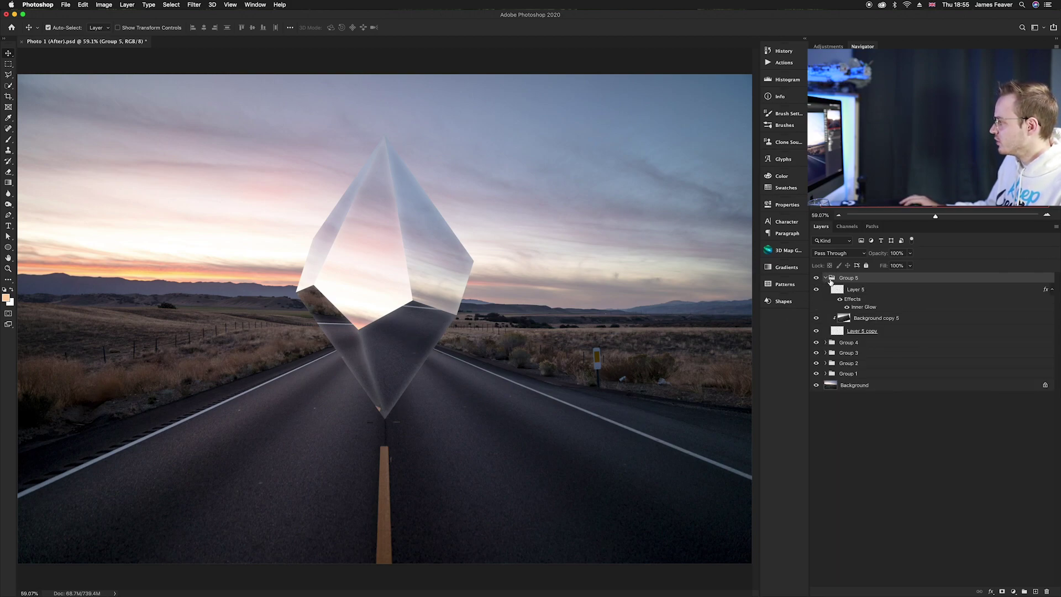
Add a new Layer 6 above Layer 5, clipped into Group 5's clipping group.
{"action": "left_click", "coordinate": [838, 289]}
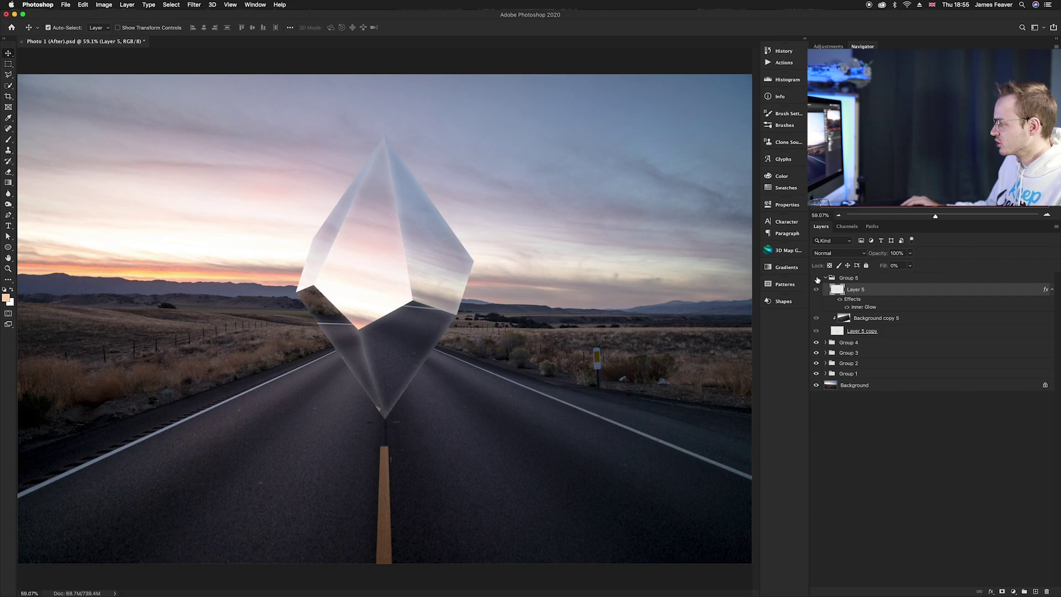
{"action": "left_click", "coordinate": [817, 278]}
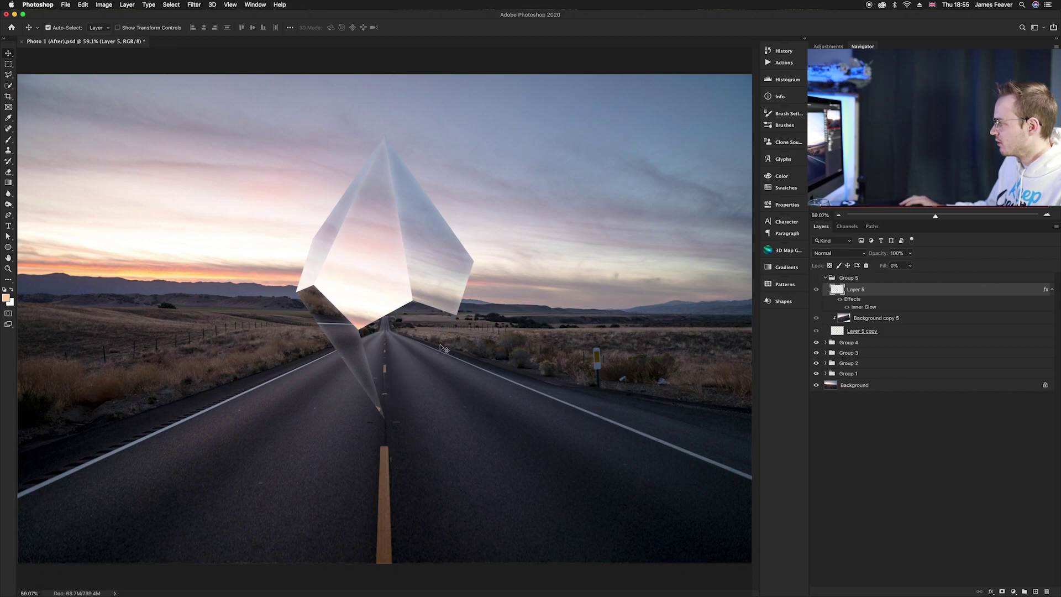
{"action": "left_click", "coordinate": [817, 278]}
{"action": "left_click", "coordinate": [1035, 591]}
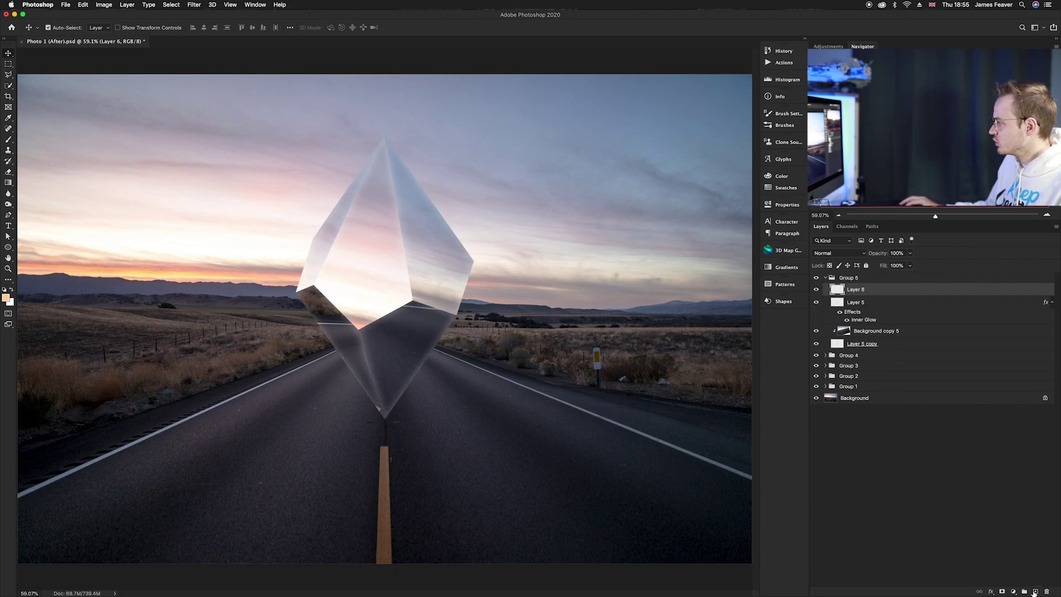
{"action": "left_click", "coordinate": [843, 325], "text": "alt"}
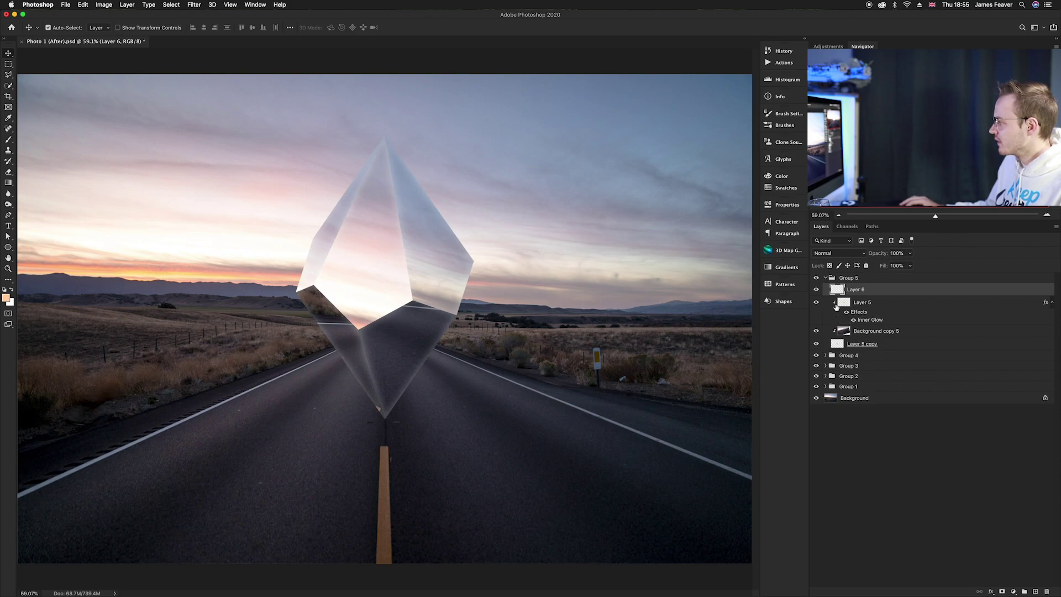
{"action": "left_click", "coordinate": [841, 295], "text": "alt"}
{"action": "left_click", "coordinate": [836, 346]}
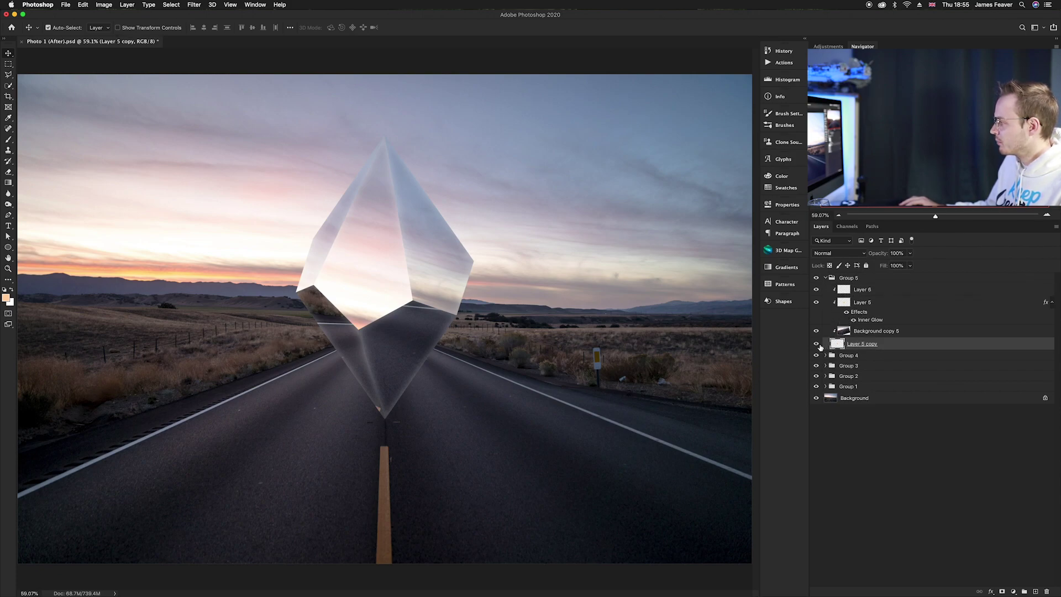
{"action": "left_click", "coordinate": [845, 291]}
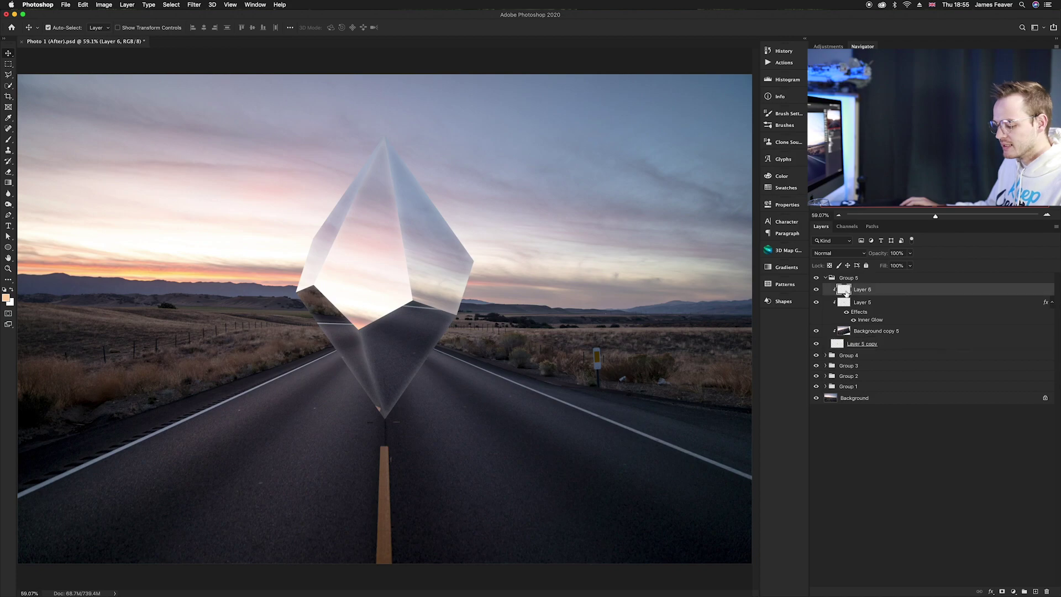
Paint black with a soft 0%-hardness brush over the crystal's lower tip on Layer 6.
{"action": "key", "text": "b"}
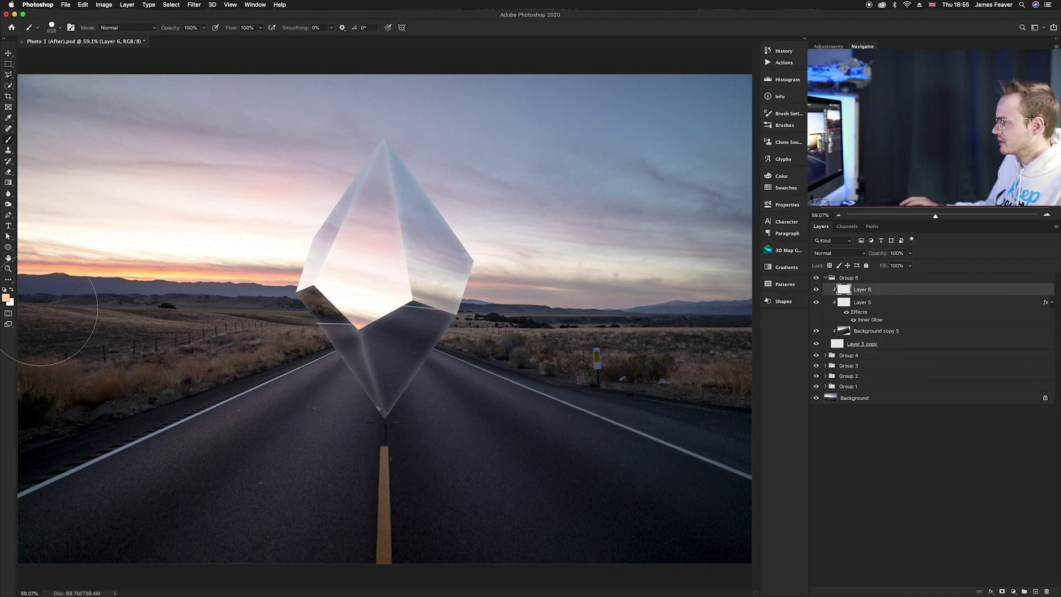
{"action": "left_click", "coordinate": [7, 298]}
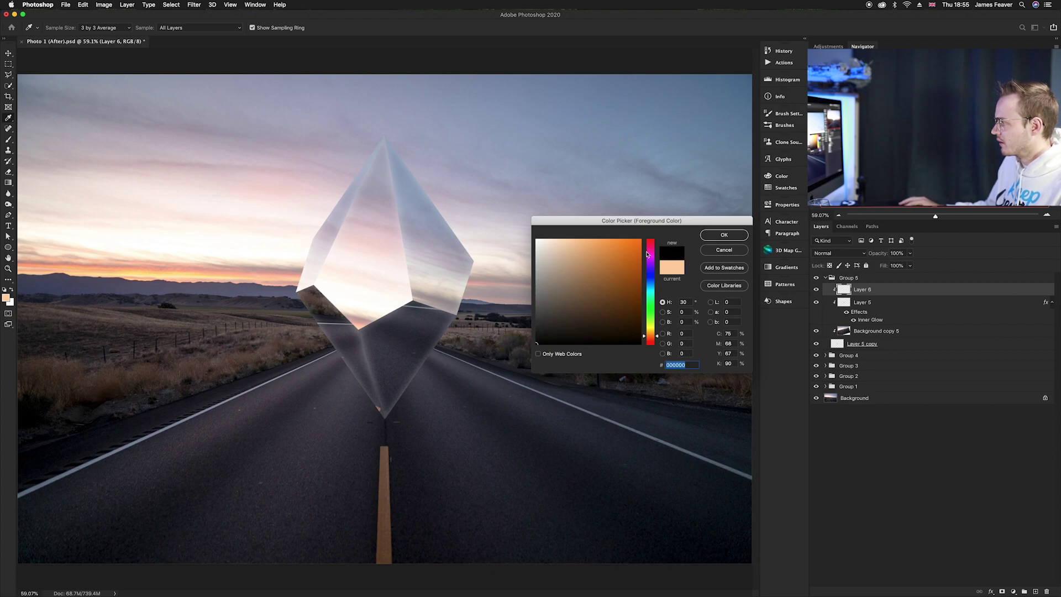
{"action": "left_click", "coordinate": [734, 236]}
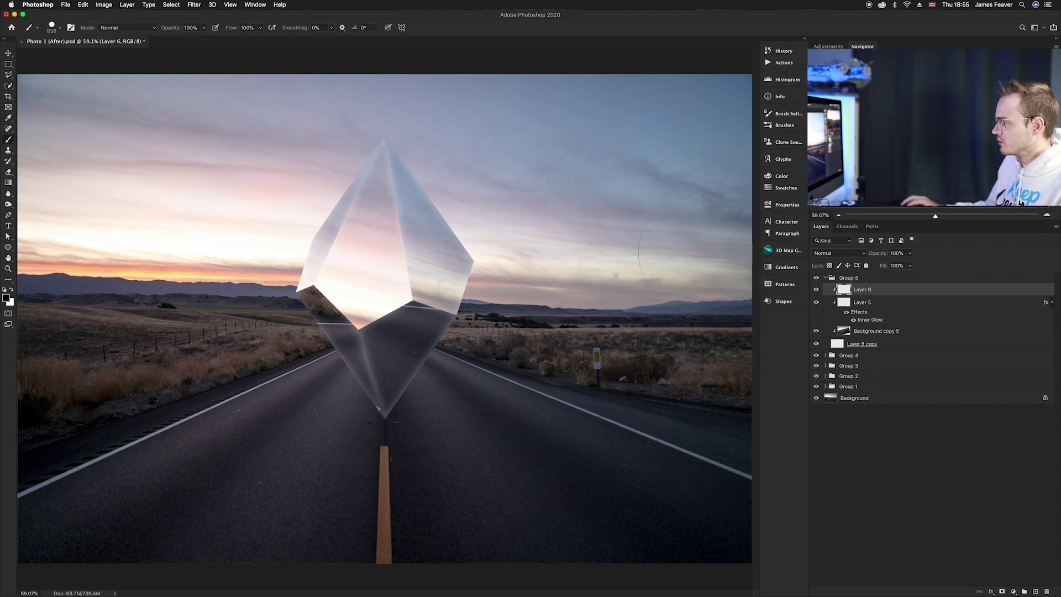
{"action": "left_click_drag", "start_coordinate": [384, 377], "coordinate": [423, 341]}
{"action": "mouse_move", "coordinate": [444, 436]}
{"action": "left_mouse_down"}
{"action": "mouse_move", "coordinate": [450, 254]}
{"action": "mouse_move", "coordinate": [437, 223]}
{"action": "left_mouse_up"}
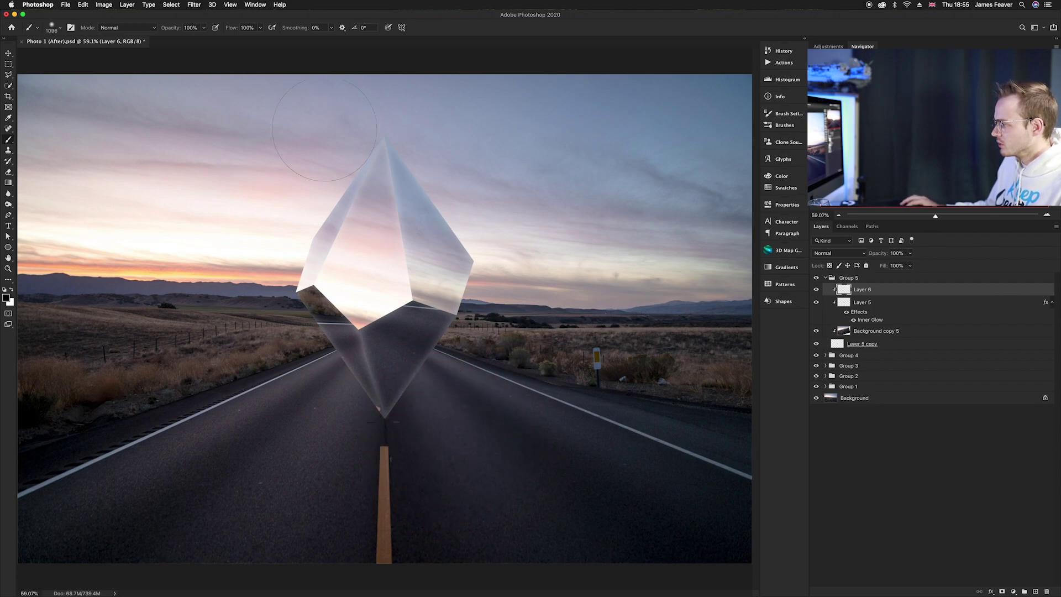
{"action": "mouse_move", "coordinate": [398, 402]}
{"action": "left_mouse_down"}
{"action": "mouse_move", "coordinate": [366, 390]}
{"action": "mouse_move", "coordinate": [410, 396]}
{"action": "mouse_move", "coordinate": [367, 391]}
{"action": "left_mouse_up"}
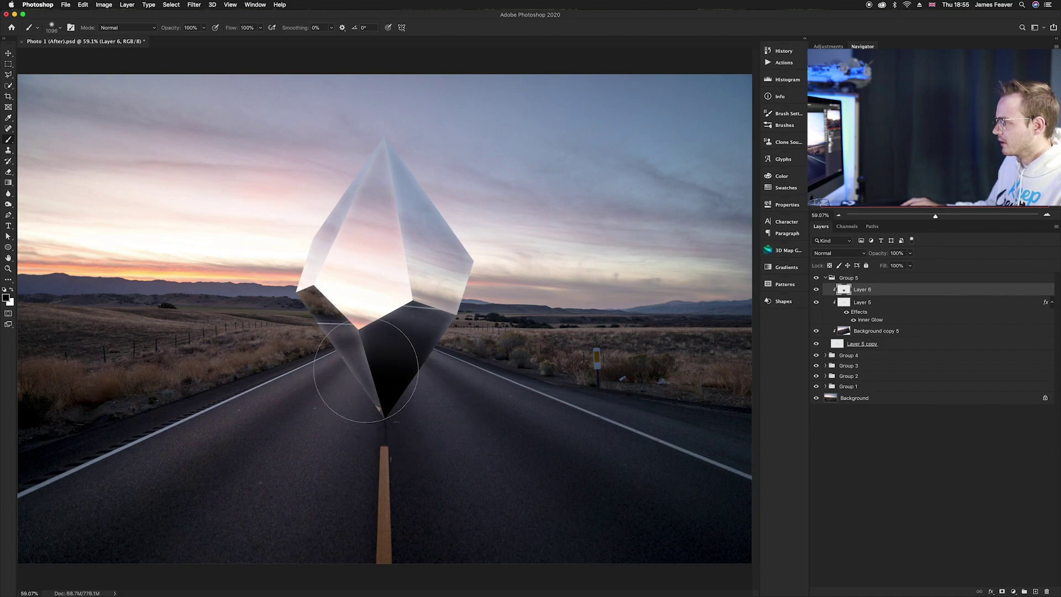
{"action": "left_click", "coordinate": [8, 53]}
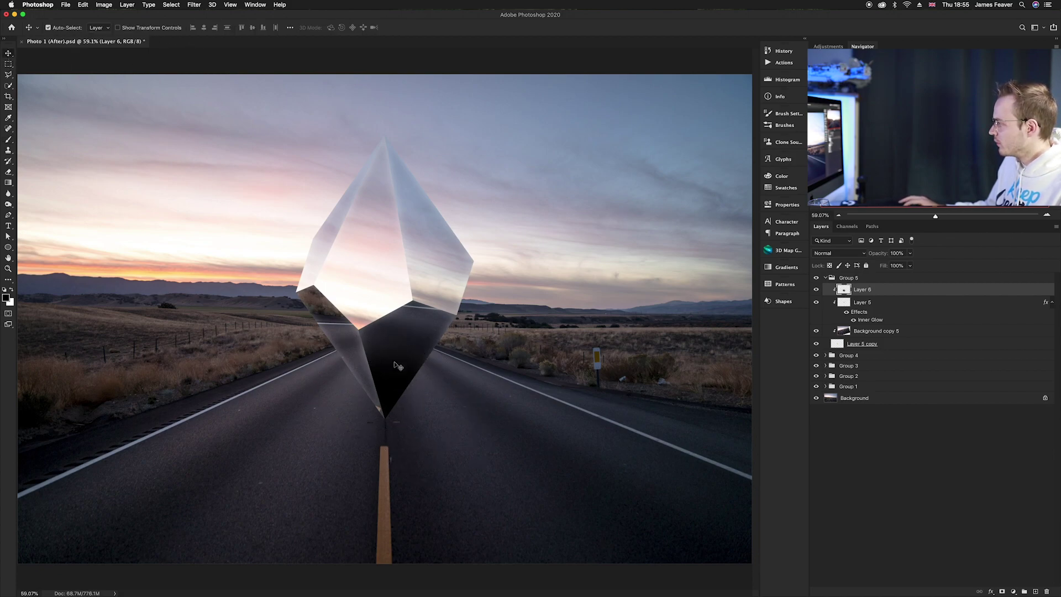
Set Layer 6 to Multiply at 40% opacity and collapse Group 5.
{"action": "left_click", "coordinate": [854, 256]}
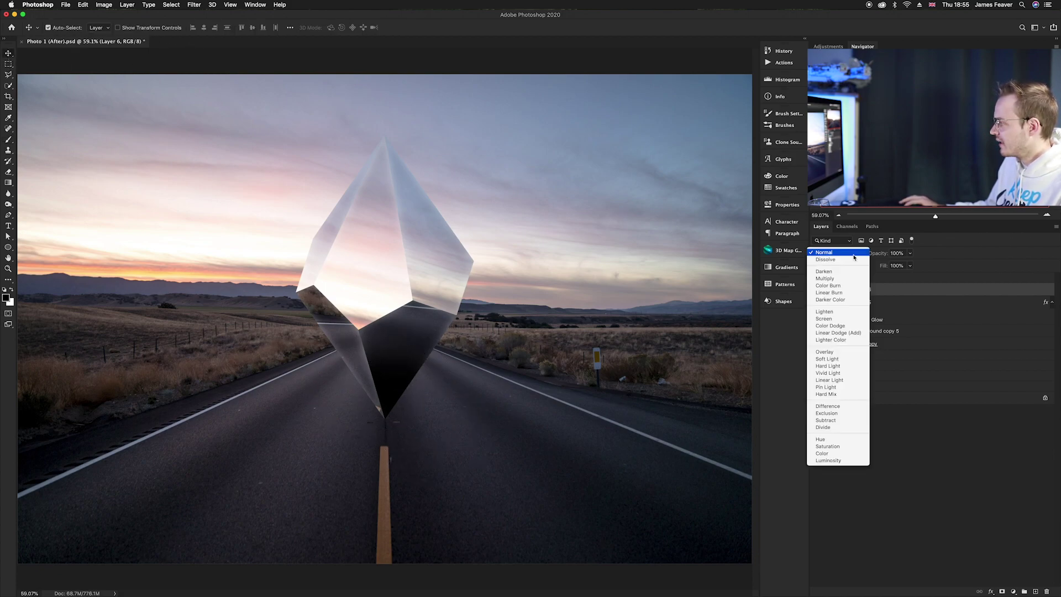
{"action": "key", "text": "Escape"}
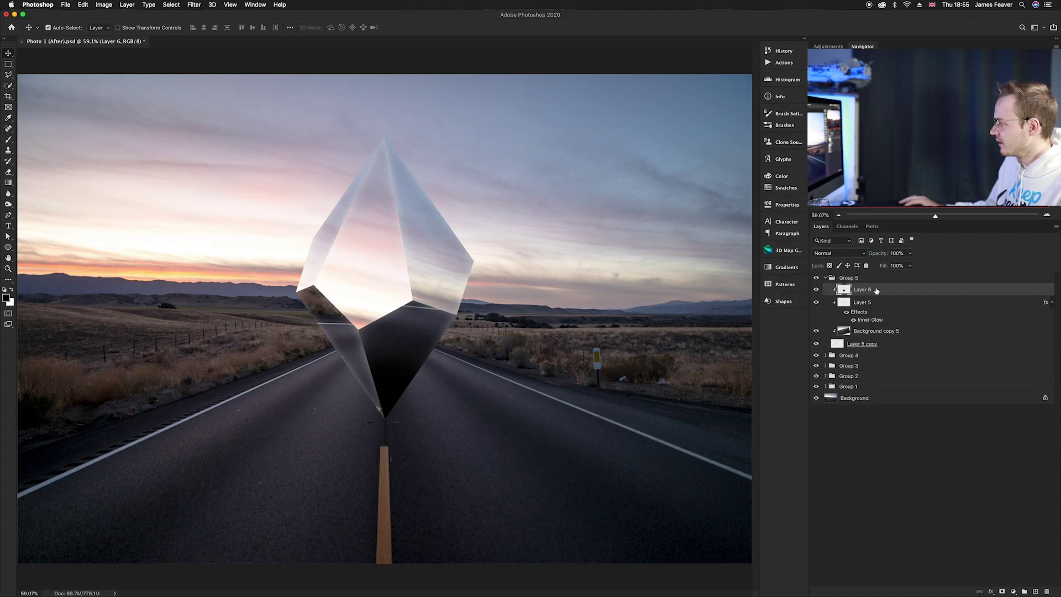
{"action": "scroll", "coordinate": [843, 255], "scroll_direction": "down", "scroll_amount": 1}
{"action": "scroll", "coordinate": [842, 255], "scroll_direction": "up", "scroll_amount": 1}
{"action": "left_click", "coordinate": [853, 255]}
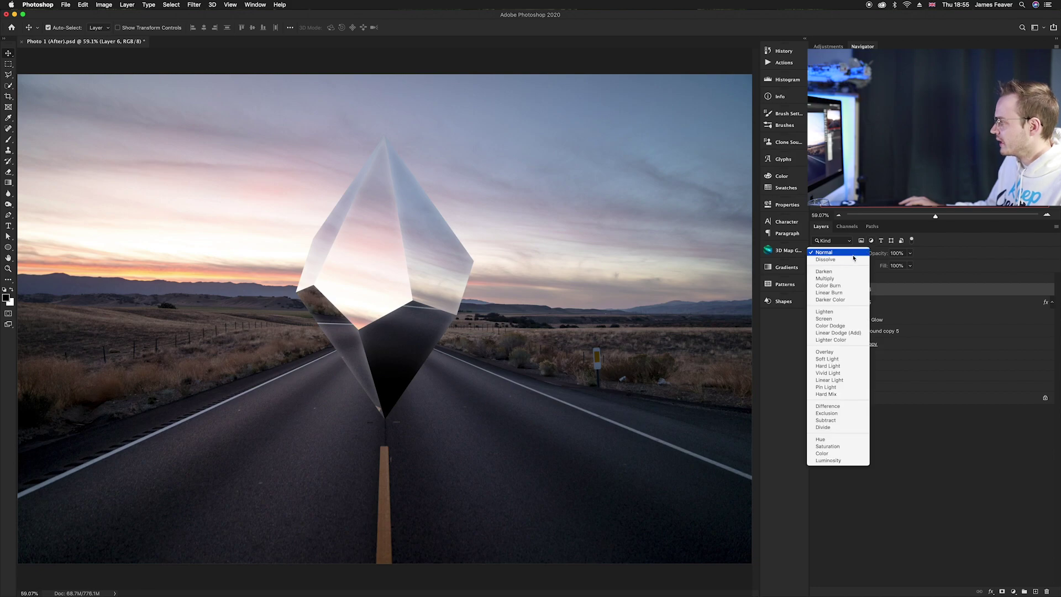
{"action": "left_click", "coordinate": [849, 279]}
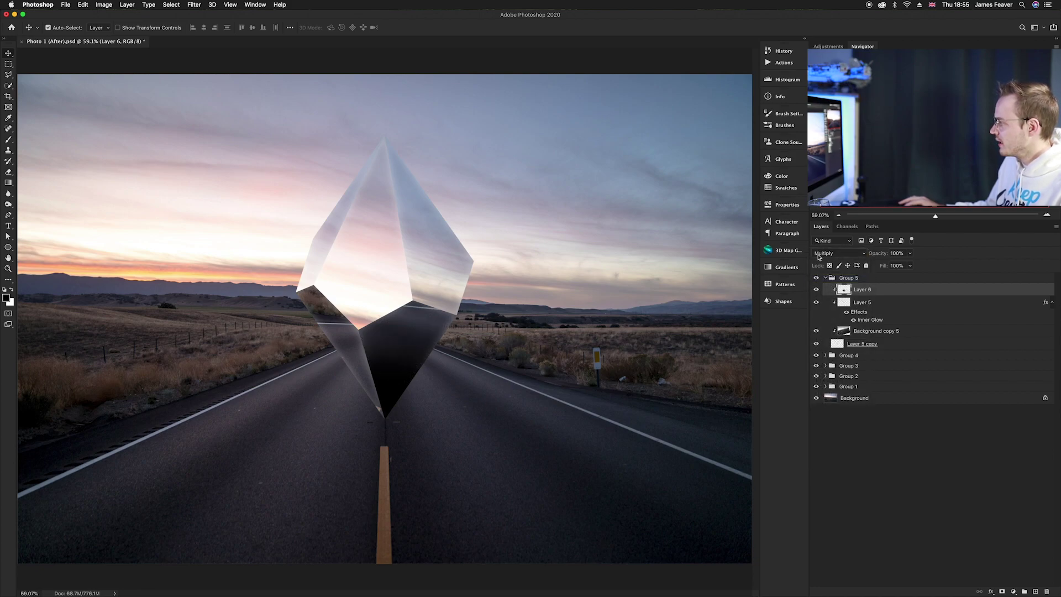
{"action": "left_click", "coordinate": [894, 253]}
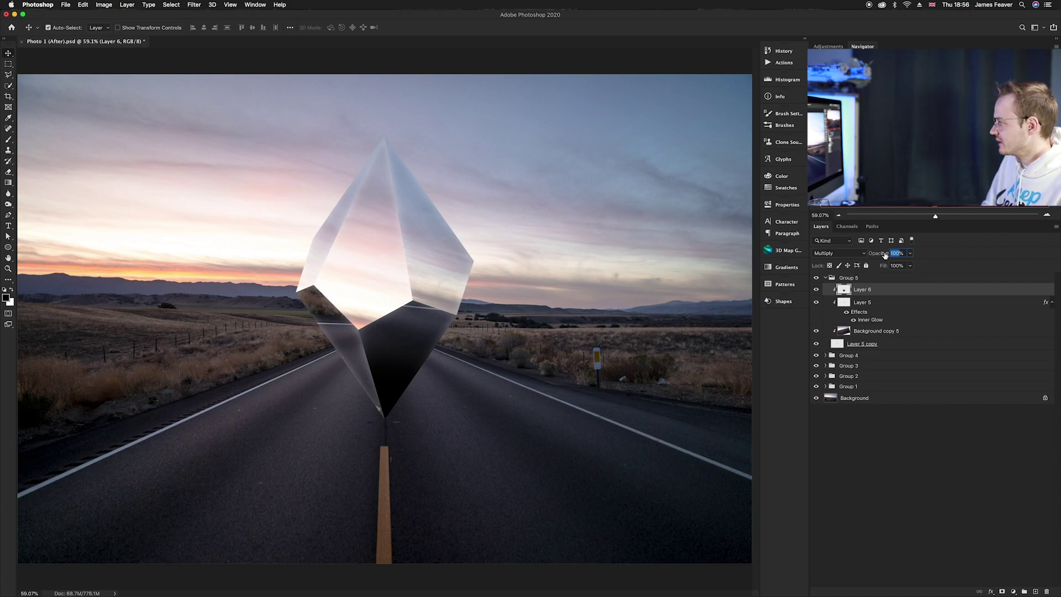
{"action": "type", "text": "2"}
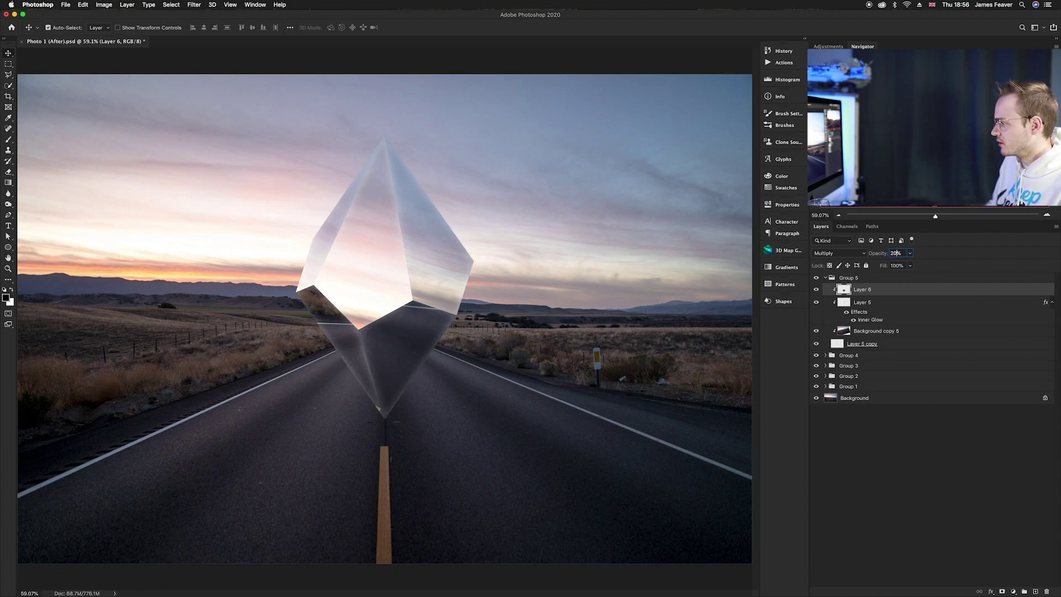
{"action": "key", "text": "shift+Up"}
{"action": "key", "text": "shift+Down"}
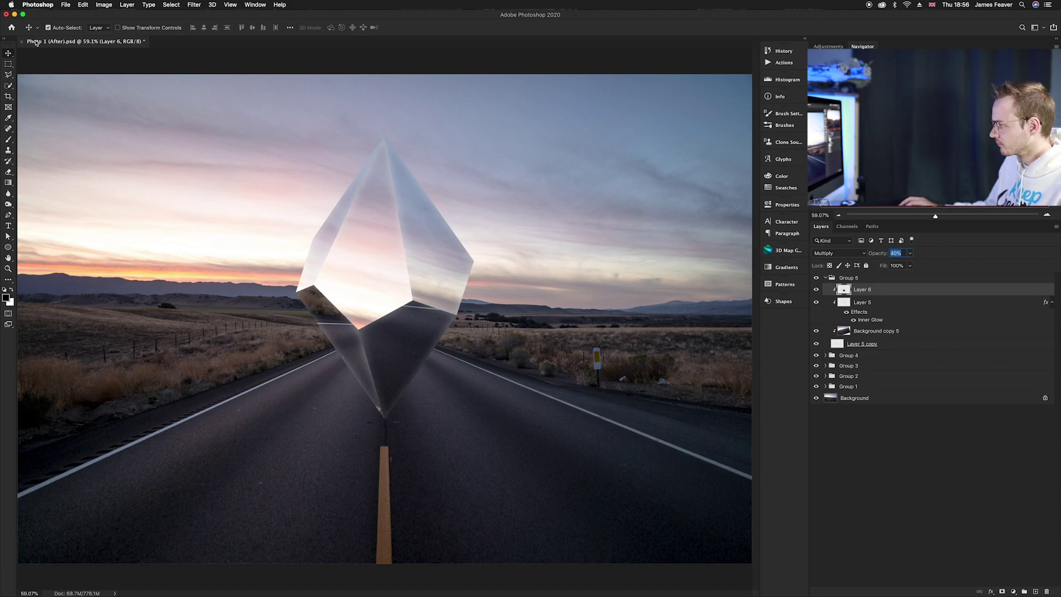
{"action": "left_click", "coordinate": [865, 462]}
{"action": "left_click", "coordinate": [826, 278]}
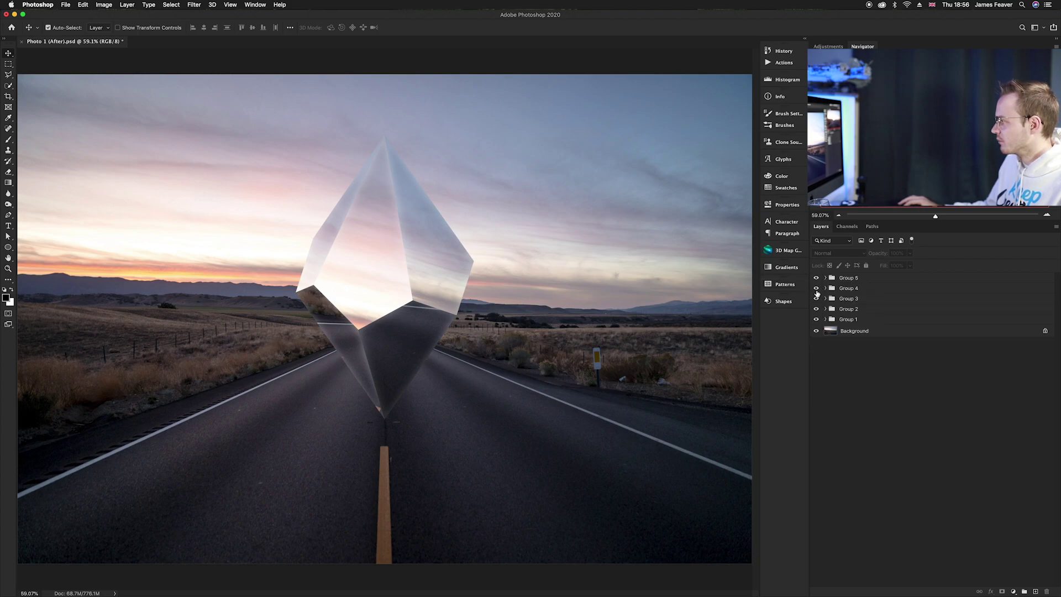
Add a new Layer 7 above Layer 3 in Group 3, clipped into the clipping group.
{"action": "left_click", "coordinate": [817, 298]}
{"action": "left_click", "coordinate": [817, 298]}
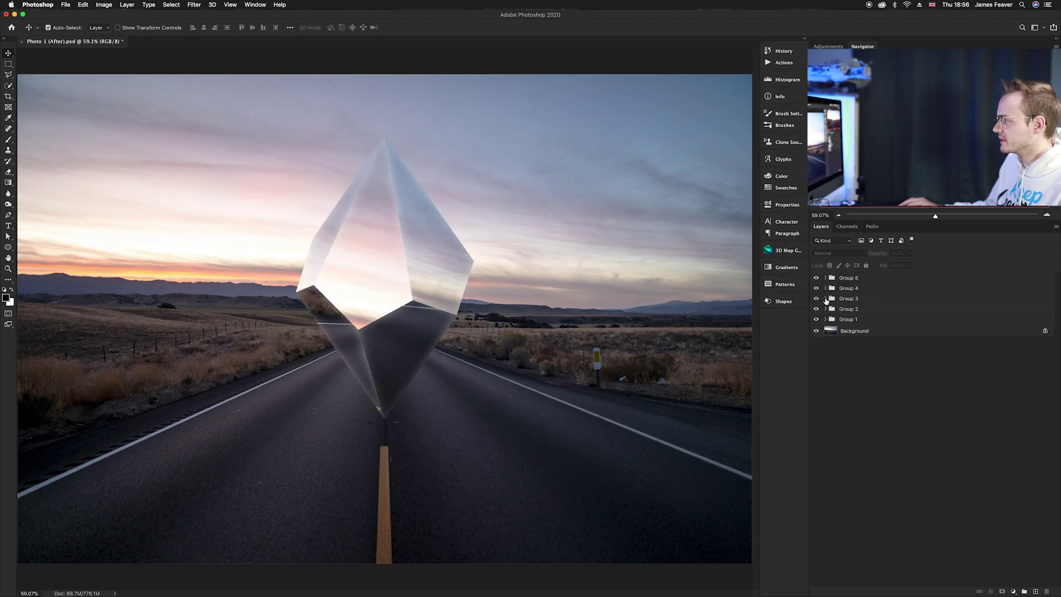
{"action": "left_click", "coordinate": [825, 299]}
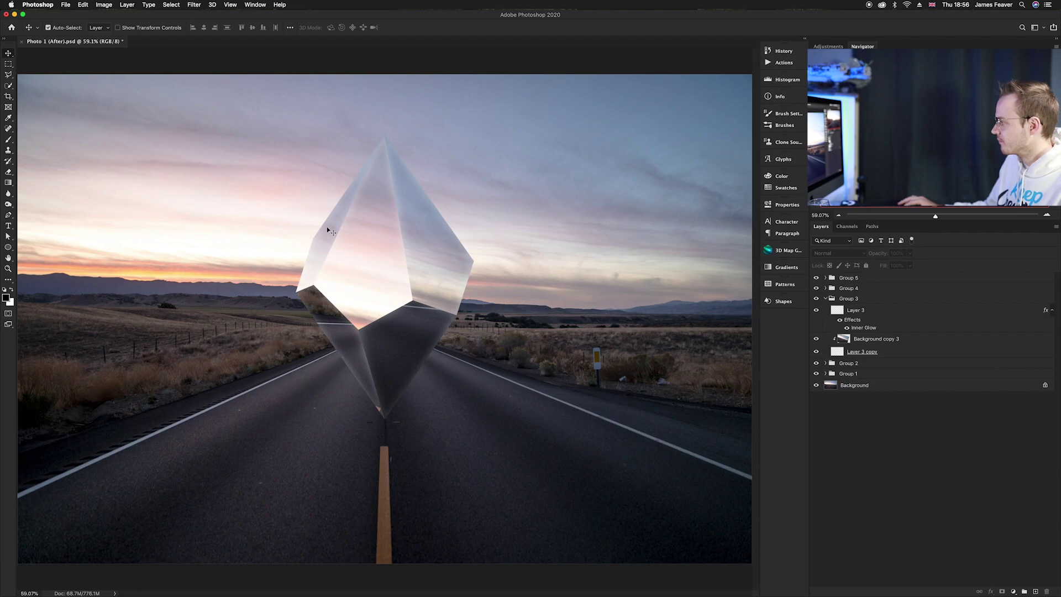
{"action": "left_click", "coordinate": [839, 312]}
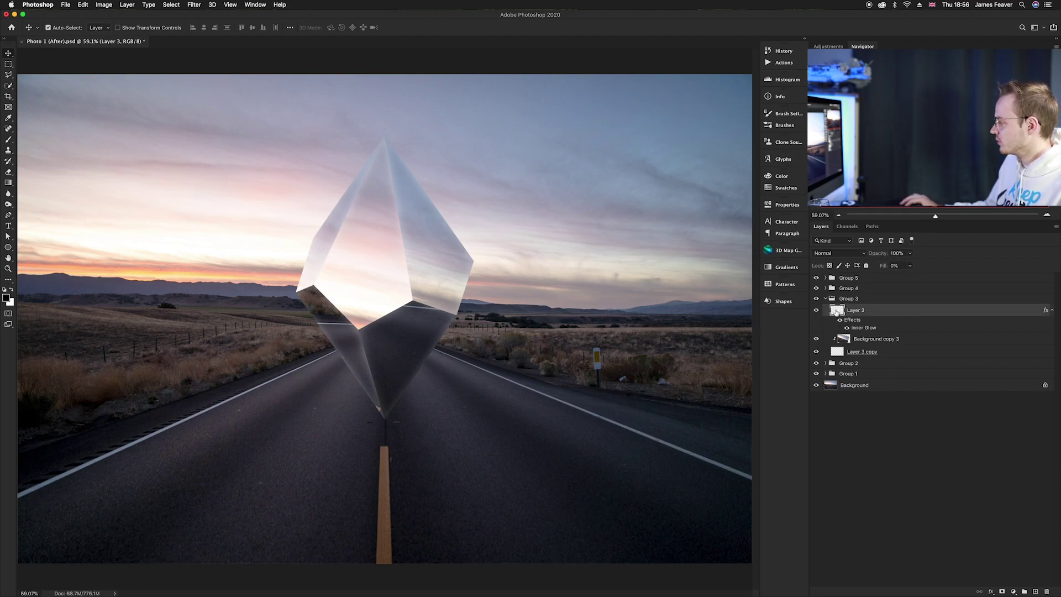
{"action": "left_click", "coordinate": [1036, 592]}
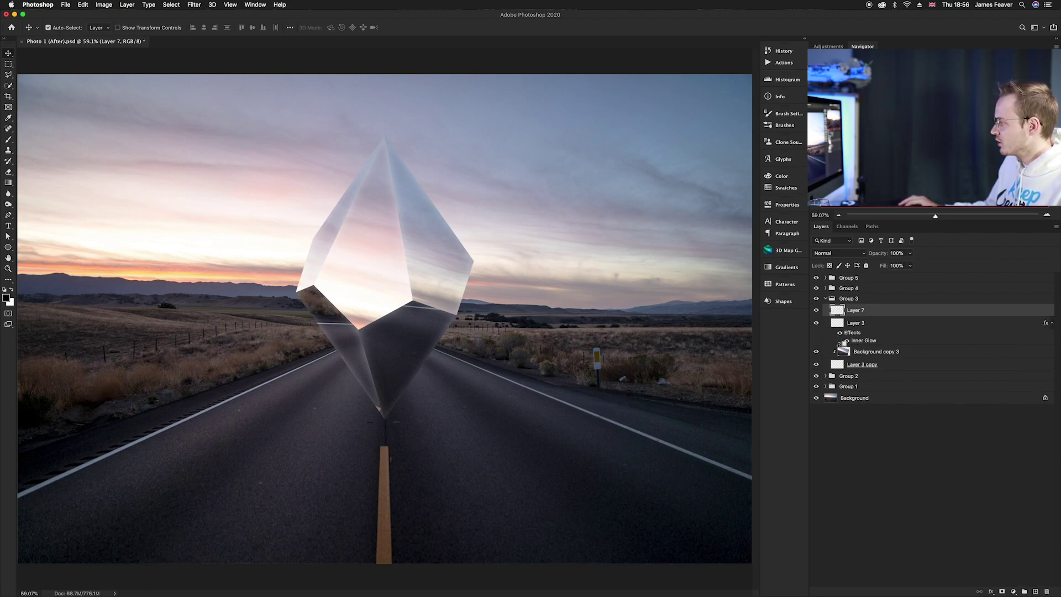
{"action": "left_click", "coordinate": [839, 329], "text": "alt"}
{"action": "left_click", "coordinate": [838, 313], "text": "alt"}
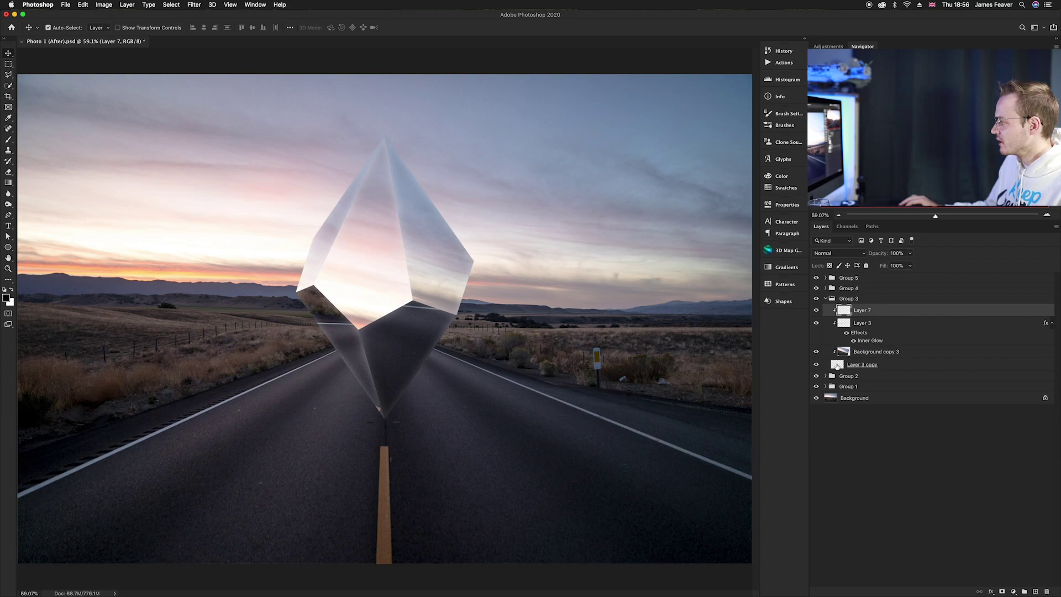
{"action": "left_click", "coordinate": [829, 365]}
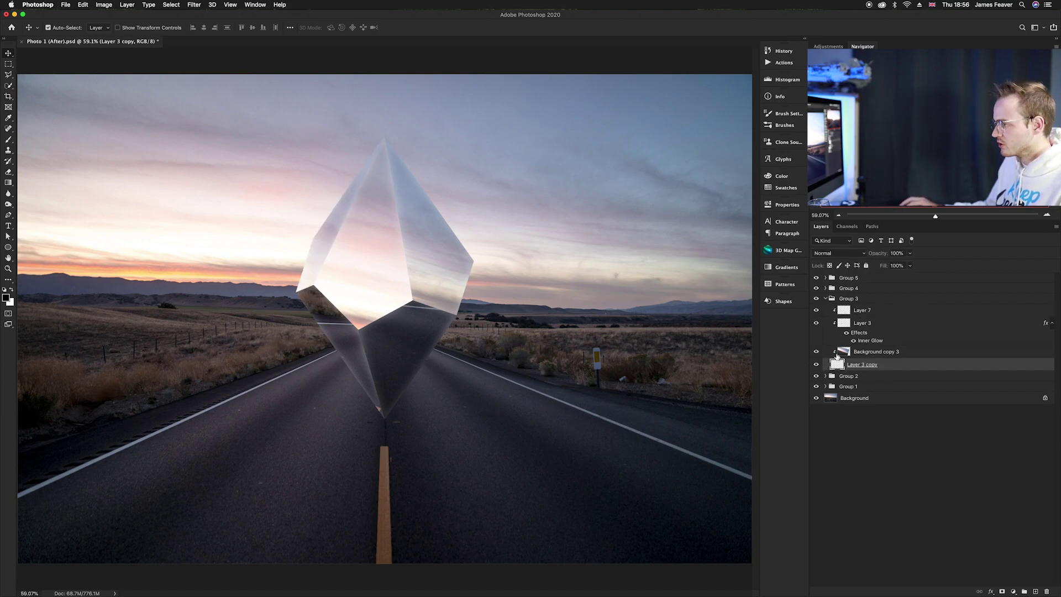
{"action": "left_click", "coordinate": [844, 311]}
Sample a peach colour from the sunset sky and brush it along the crystal's left edge.
{"action": "key", "text": "b"}
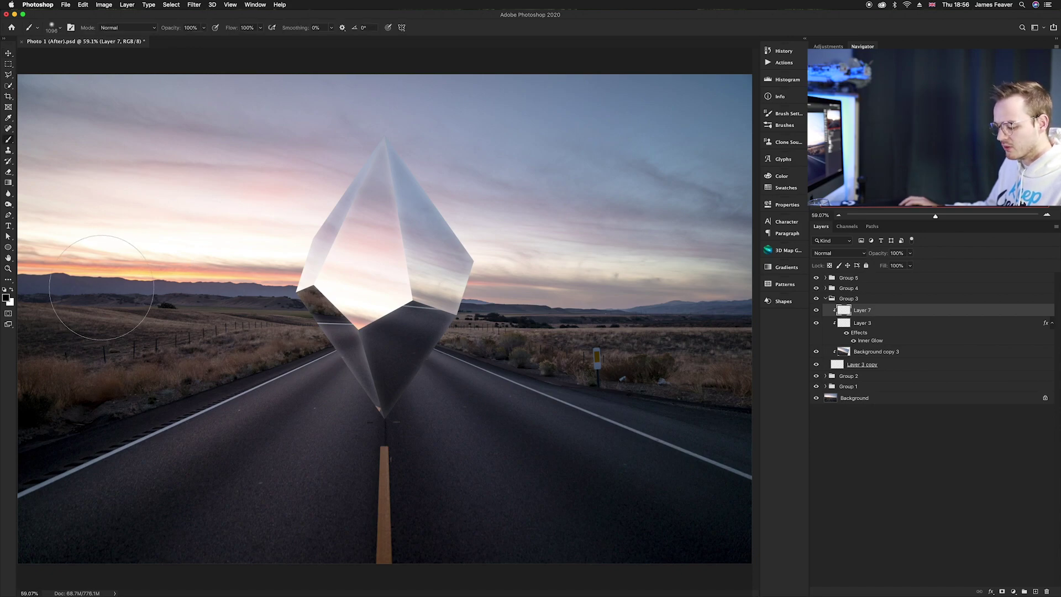
{"action": "key", "text": "x"}
{"action": "mouse_move", "coordinate": [315, 216]}
{"action": "left_mouse_down"}
{"action": "mouse_move", "coordinate": [283, 218]}
{"action": "mouse_move", "coordinate": [270, 266]}
{"action": "mouse_move", "coordinate": [327, 279]}
{"action": "left_mouse_up"}
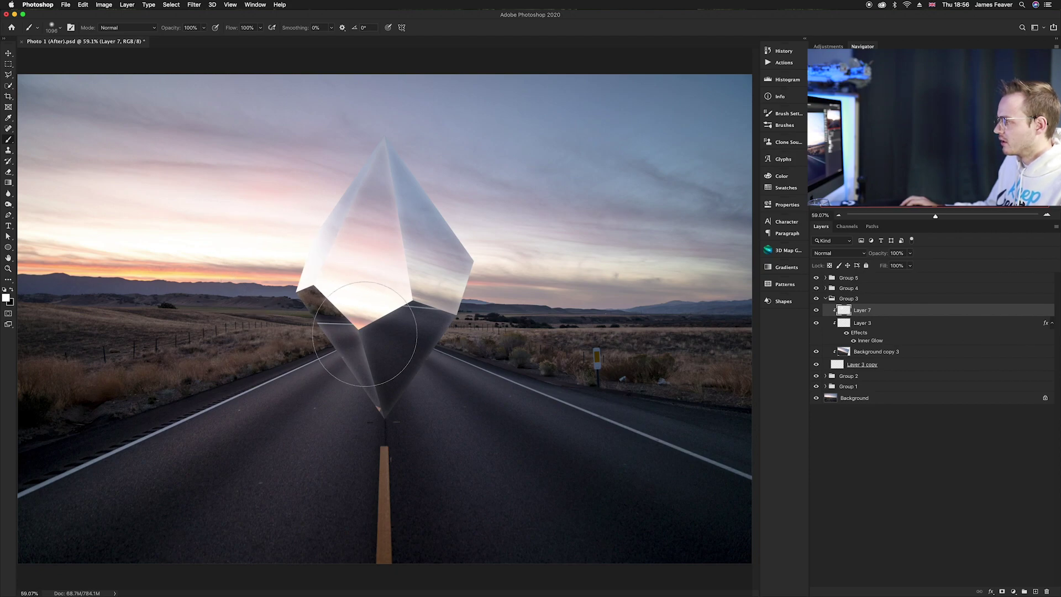
{"action": "key", "text": "super+z"}
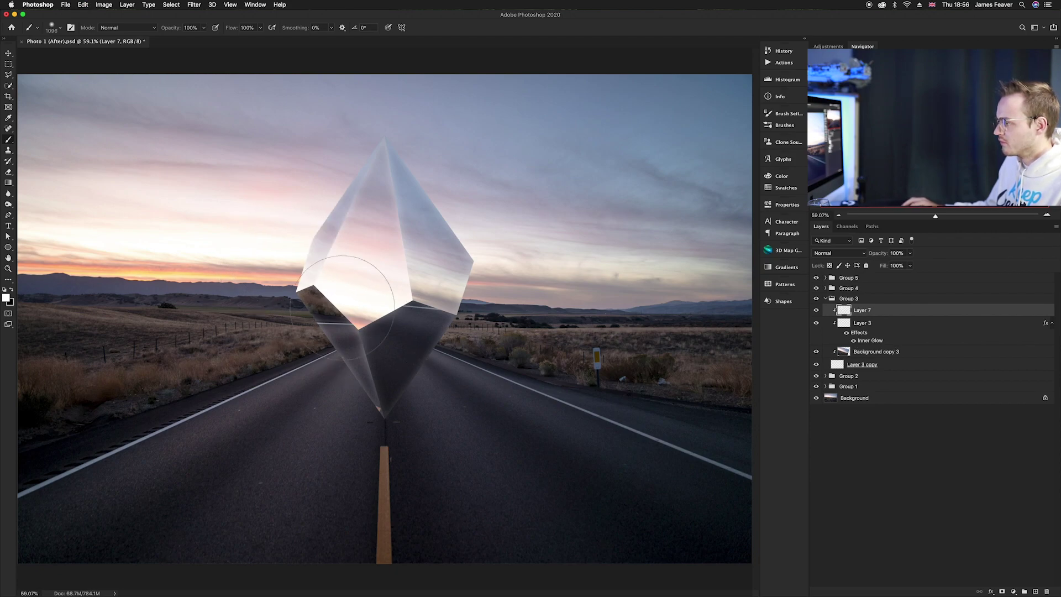
{"action": "left_click", "coordinate": [194, 243], "text": "alt"}
{"action": "left_click_drag", "start_coordinate": [196, 242], "coordinate": [198, 257]}
{"action": "left_click", "coordinate": [7, 297]}
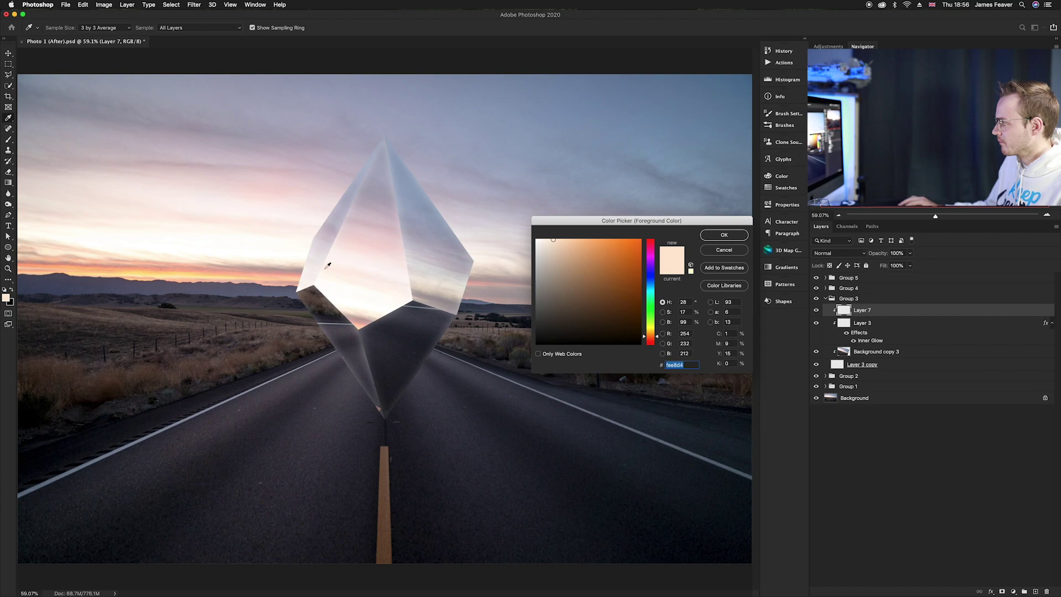
{"action": "left_click", "coordinate": [719, 244]}
{"action": "mouse_move", "coordinate": [272, 224]}
{"action": "left_mouse_down"}
{"action": "mouse_move", "coordinate": [279, 213]}
{"action": "mouse_move", "coordinate": [262, 253]}
{"action": "left_mouse_up"}
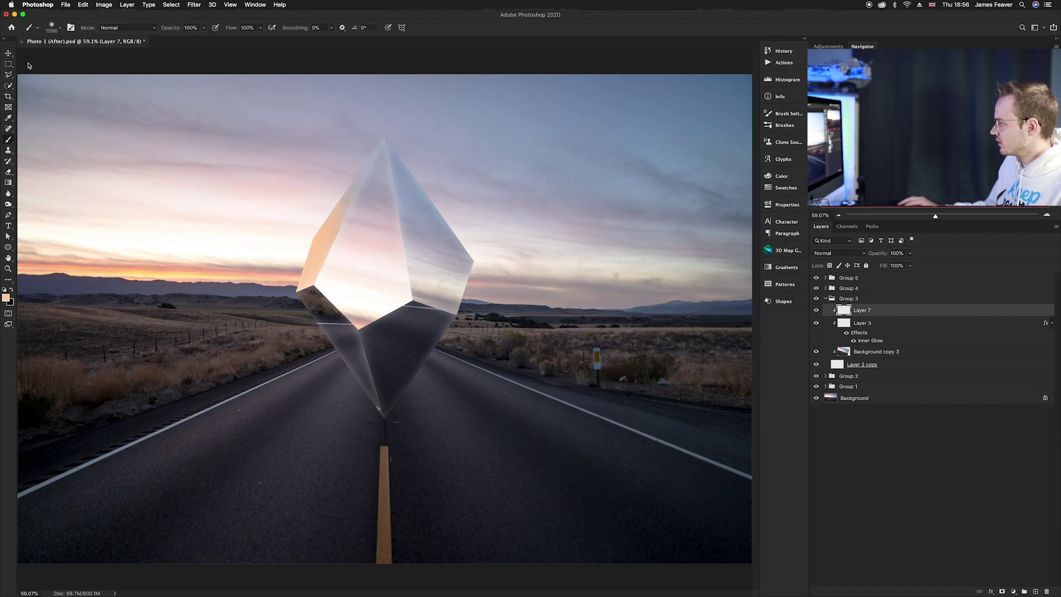
Set Layer 7 to Screen at 34% opacity and collapse Group 3.
{"action": "key", "text": "v"}
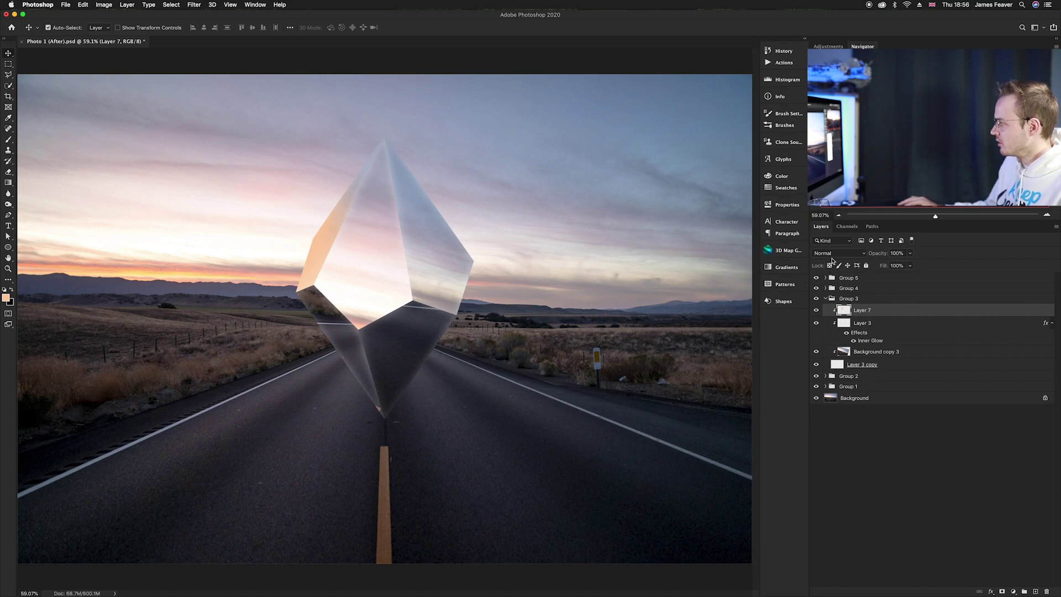
{"action": "left_click", "coordinate": [833, 255]}
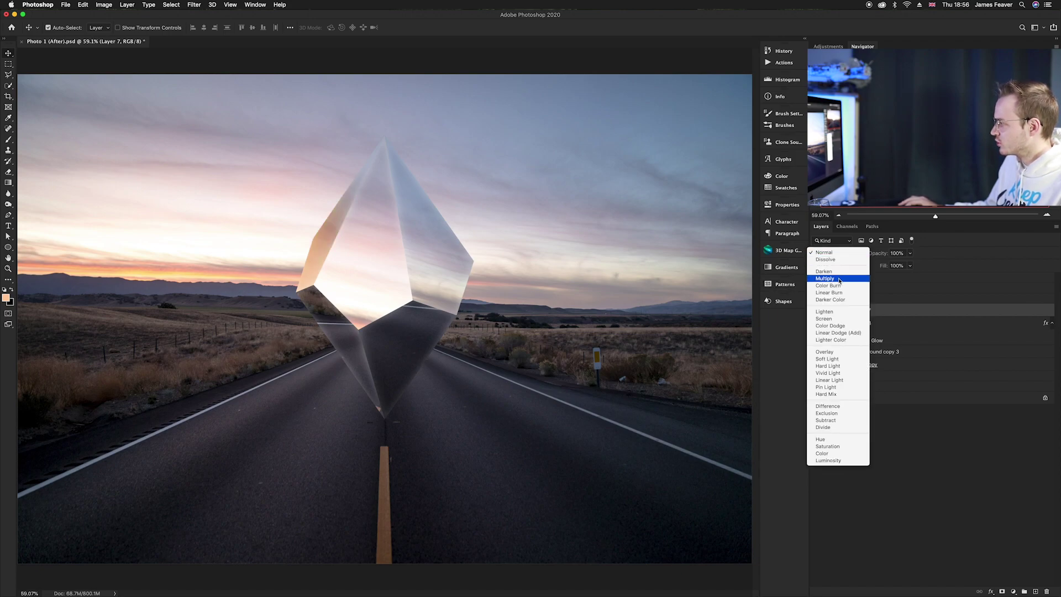
{"action": "left_click", "coordinate": [824, 319]}
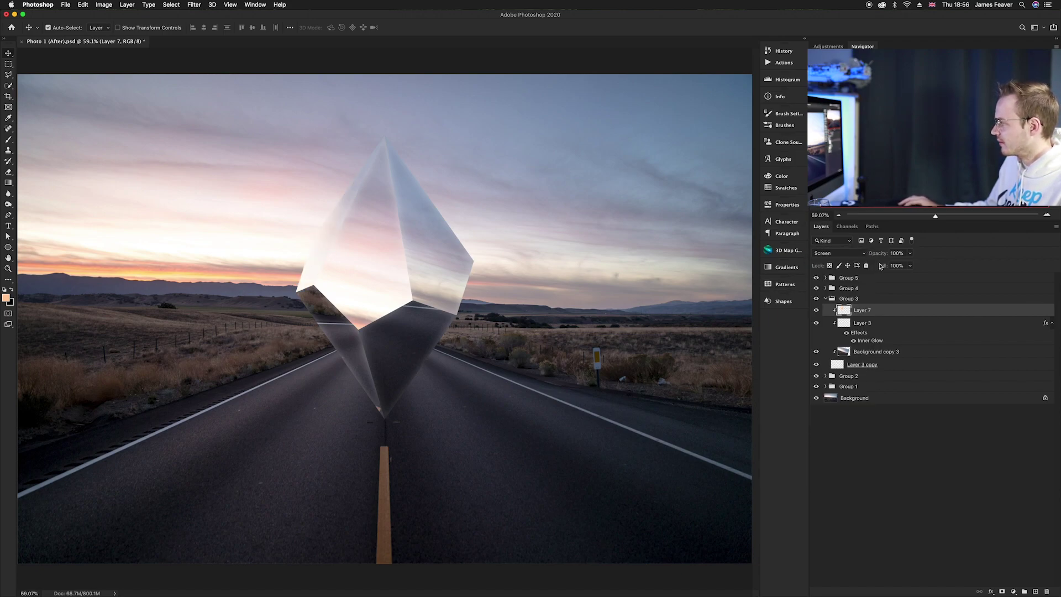
{"action": "left_click_drag", "start_coordinate": [884, 257], "coordinate": [791, 253]}
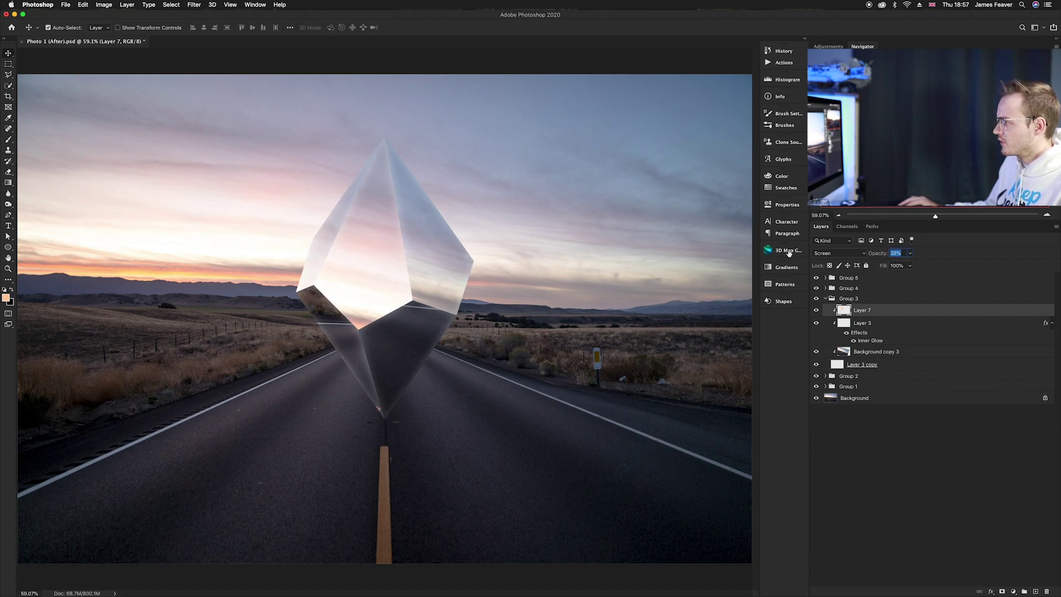
{"action": "left_click_drag", "start_coordinate": [790, 252], "coordinate": [790, 252]}
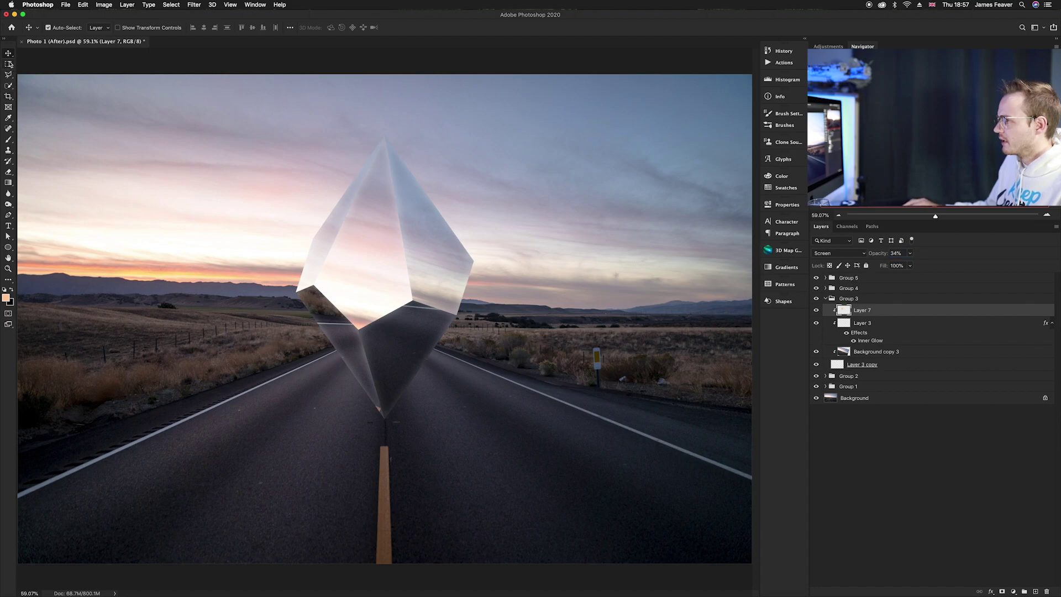
{"action": "left_click", "coordinate": [825, 298]}
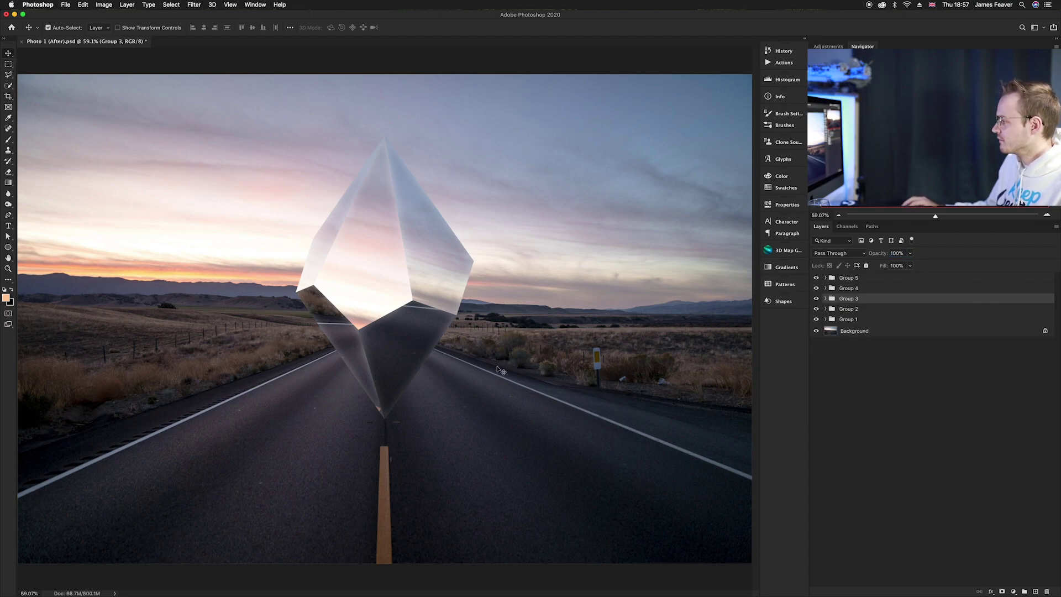
Zoom out and draw a closed four-sided Pen path on the road from the crystal's tip rightward.
{"action": "key", "text": "super+minus"}
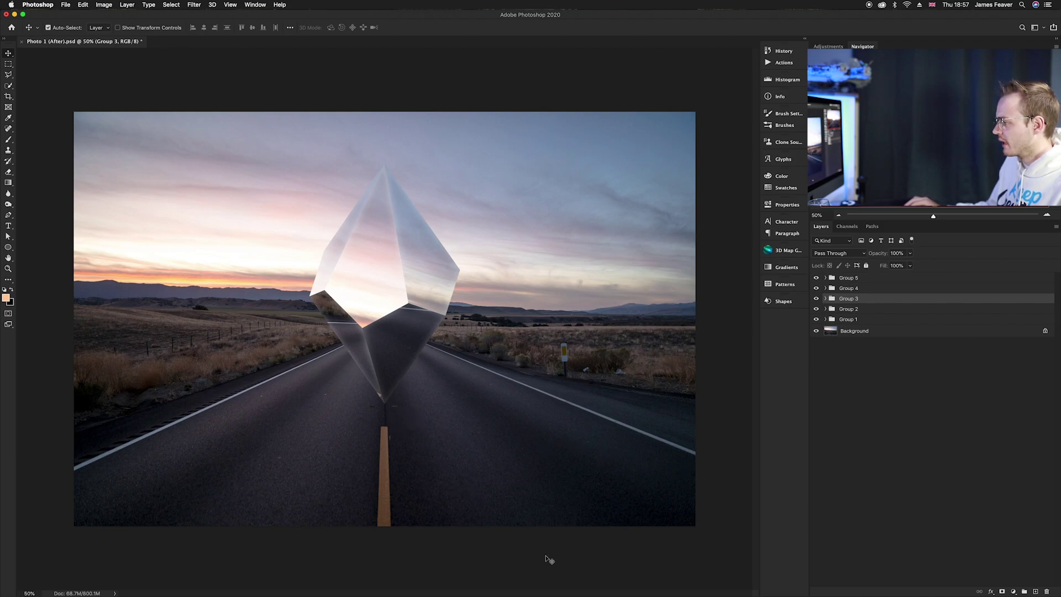
{"action": "key", "text": "p"}
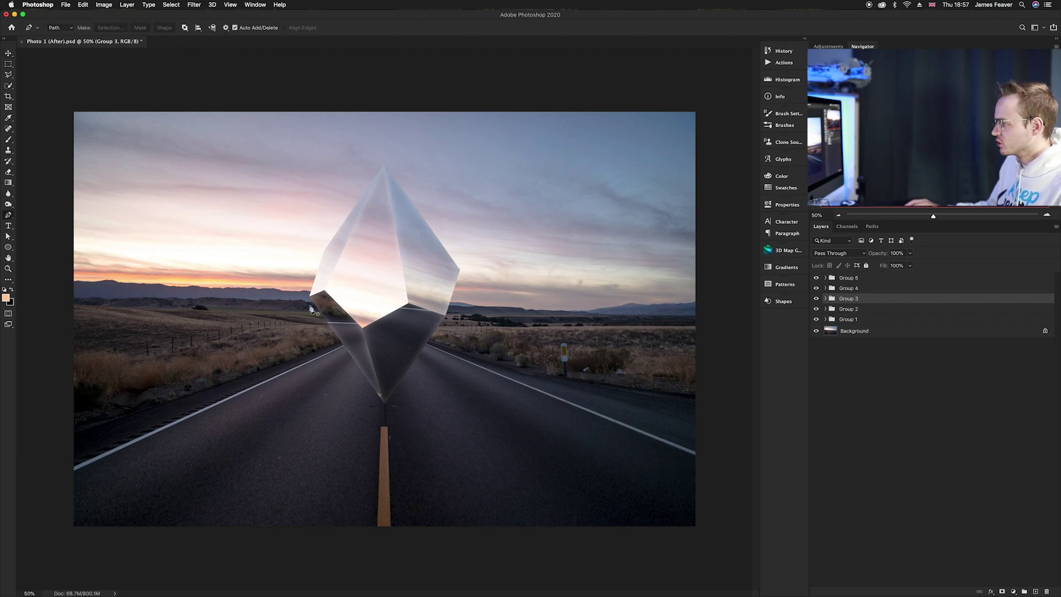
{"action": "left_click", "coordinate": [404, 430]}
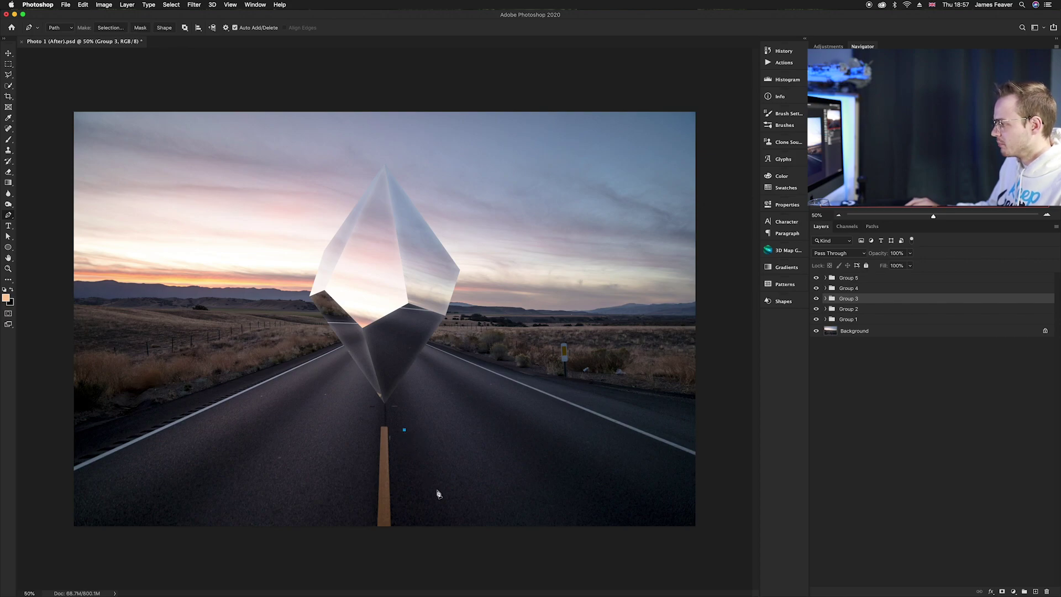
{"action": "left_click", "coordinate": [467, 541]}
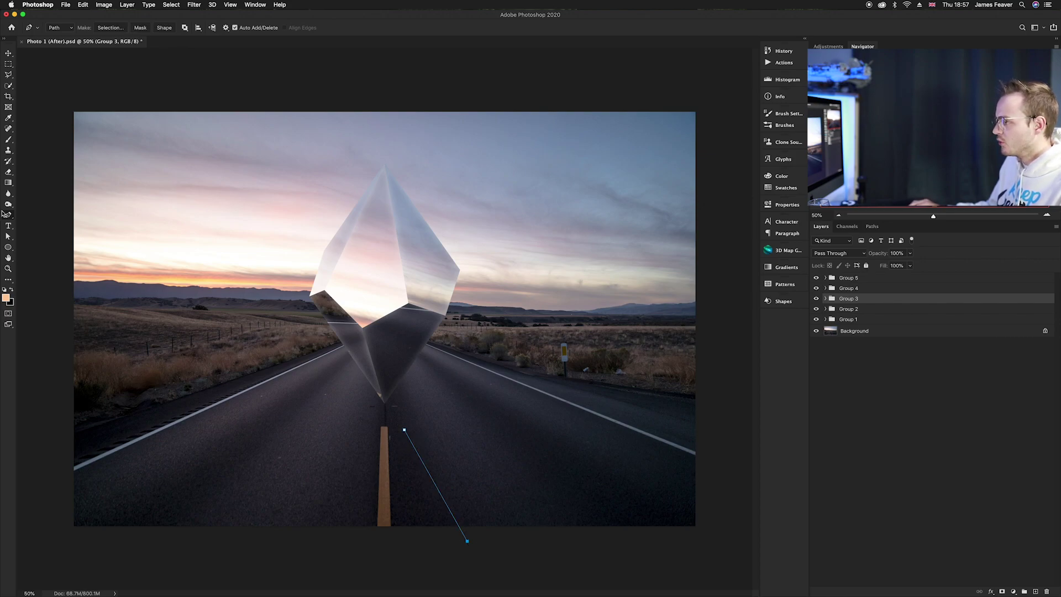
{"action": "left_click", "coordinate": [719, 534]}
{"action": "left_click", "coordinate": [714, 489]}
{"action": "left_click", "coordinate": [405, 430]}
{"action": "key", "text": "super+z"}
{"action": "left_click", "coordinate": [714, 453]}
{"action": "left_click", "coordinate": [405, 432]}
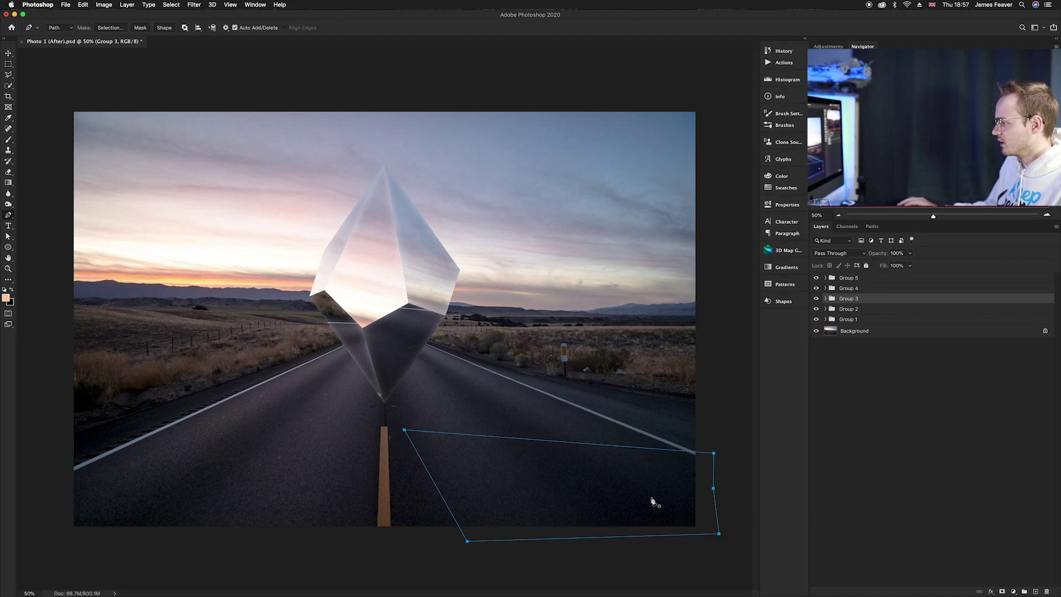
{"action": "left_click", "coordinate": [871, 227]}
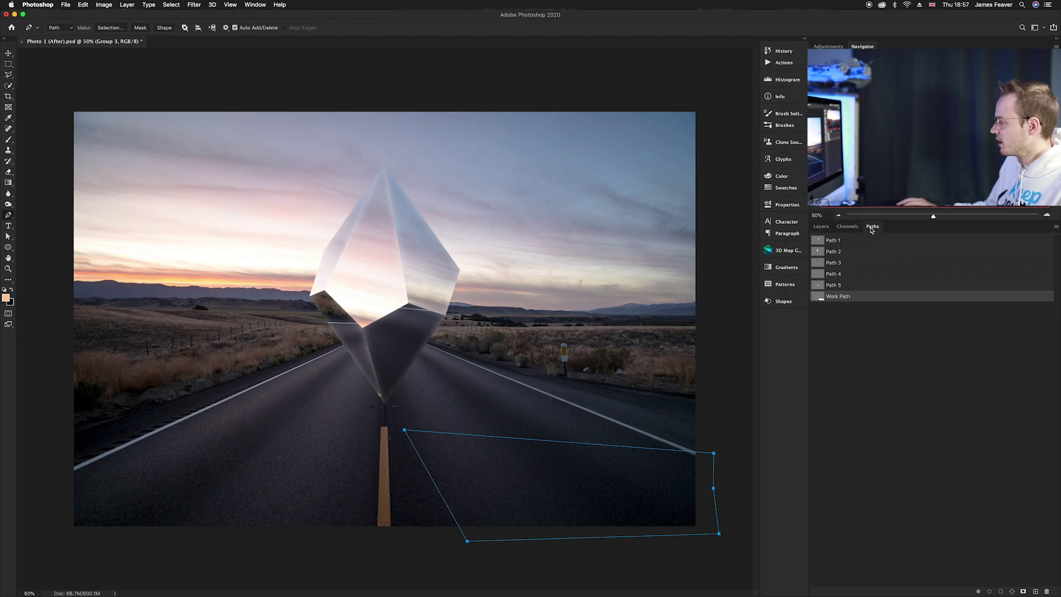
Save the work path as Path 6 and load it as a selection.
{"action": "double_click", "coordinate": [821, 302]}
{"action": "left_click", "coordinate": [533, 295]}
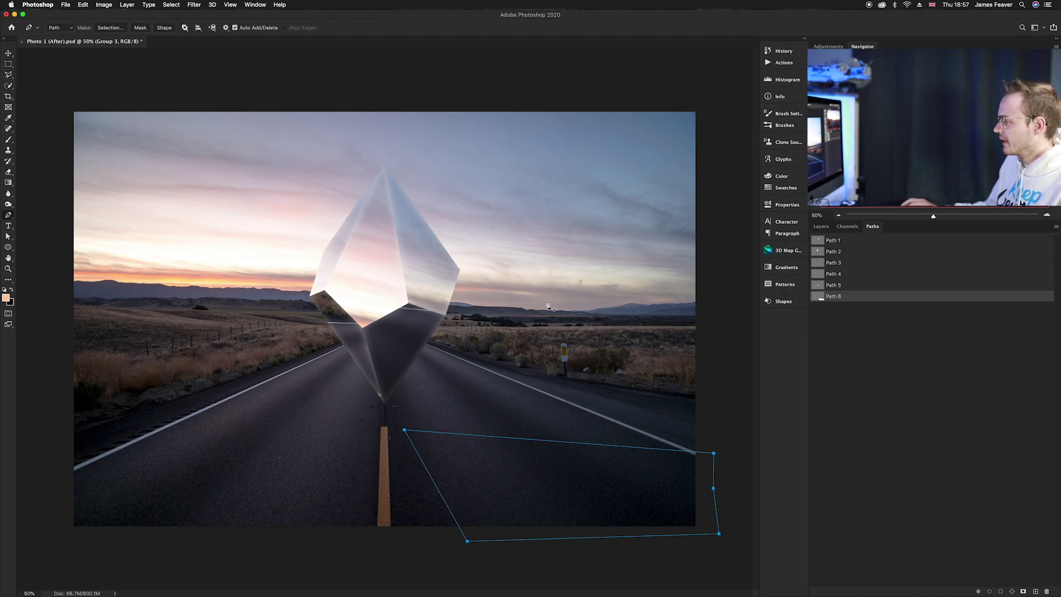
{"action": "left_click", "coordinate": [821, 303], "text": "super"}
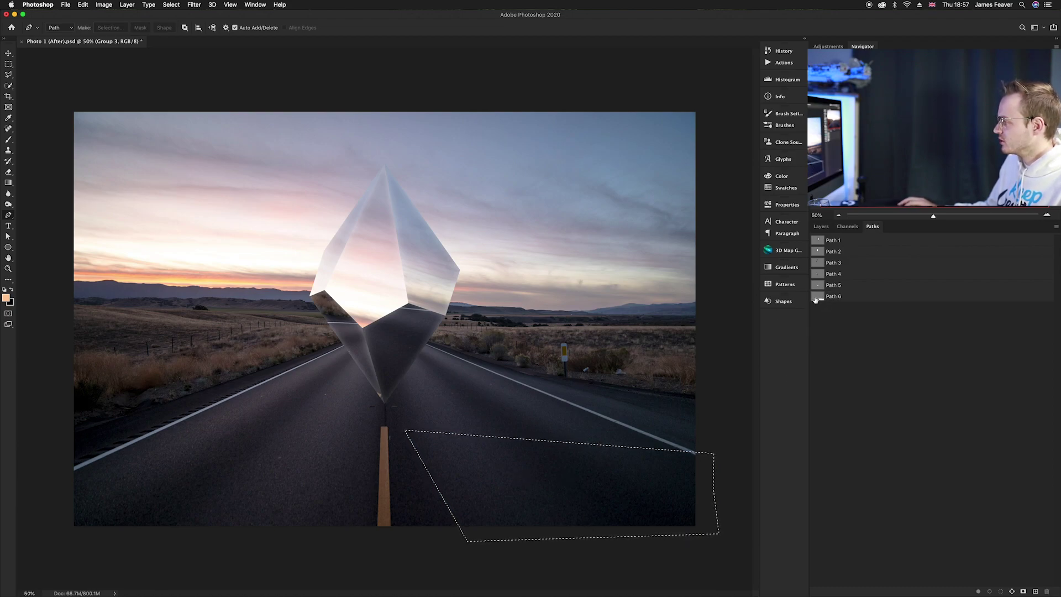
Add an empty Layer 8 directly above the Background layer.
{"action": "left_click", "coordinate": [821, 227]}
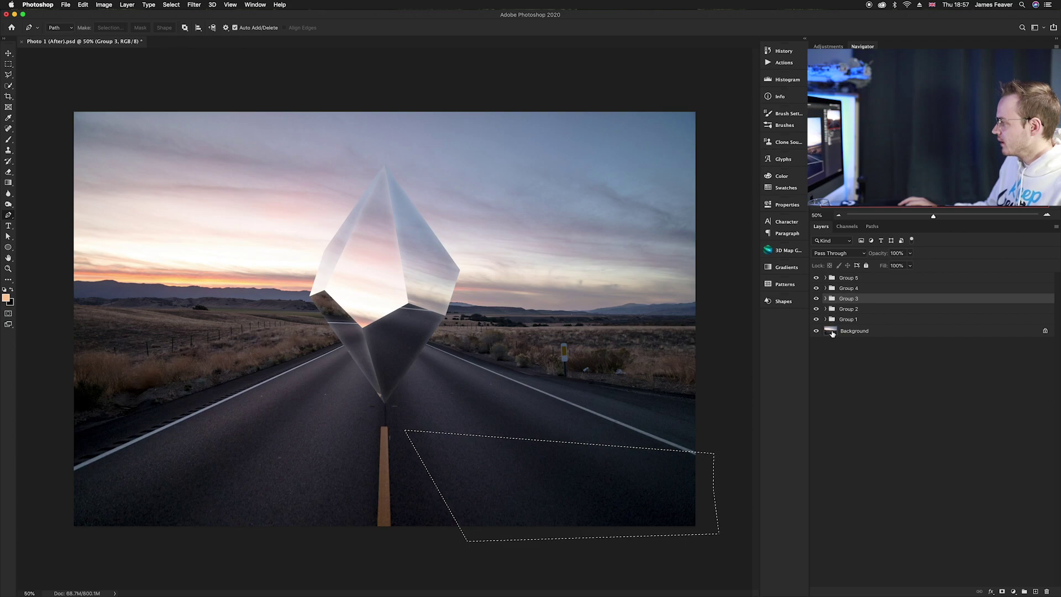
{"action": "left_click", "coordinate": [832, 332]}
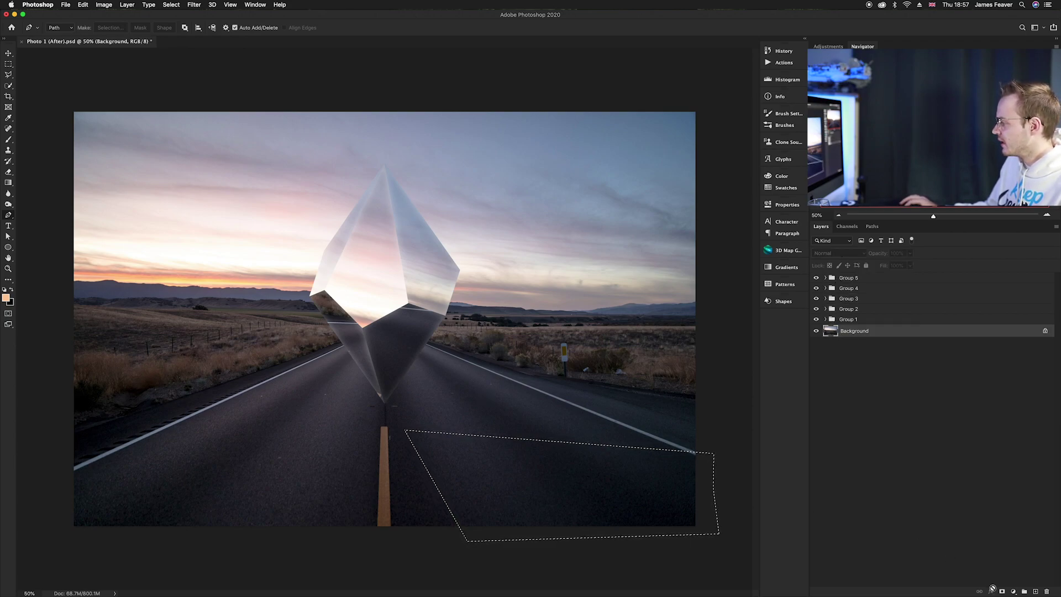
{"action": "left_click", "coordinate": [1035, 592]}
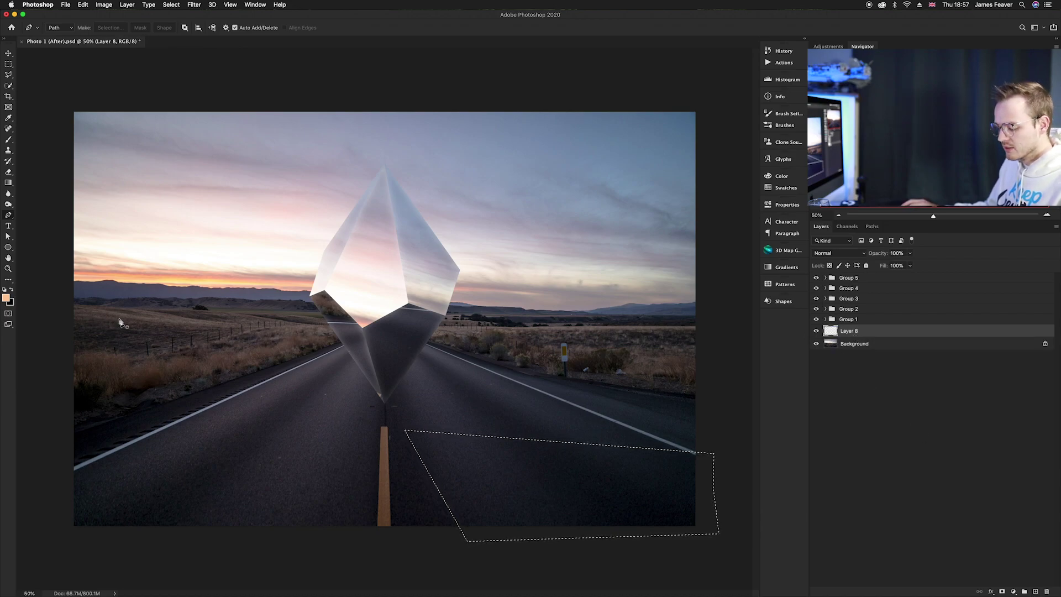
Reset default colours, brush solid black inside the shadow selection on Layer 8, then deselect.
{"action": "key", "text": "d"}
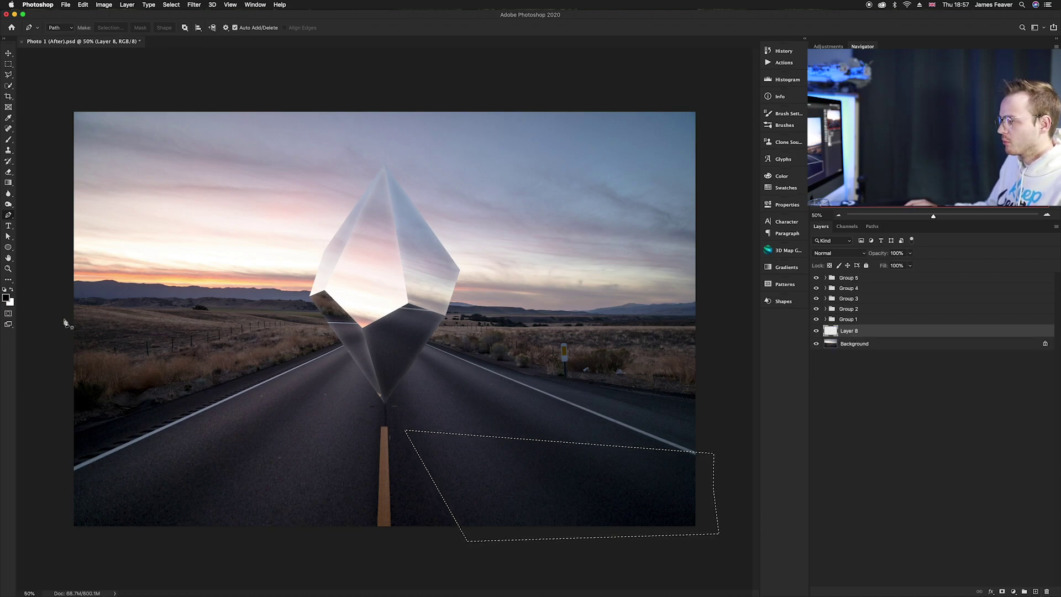
{"action": "left_click", "coordinate": [6, 298]}
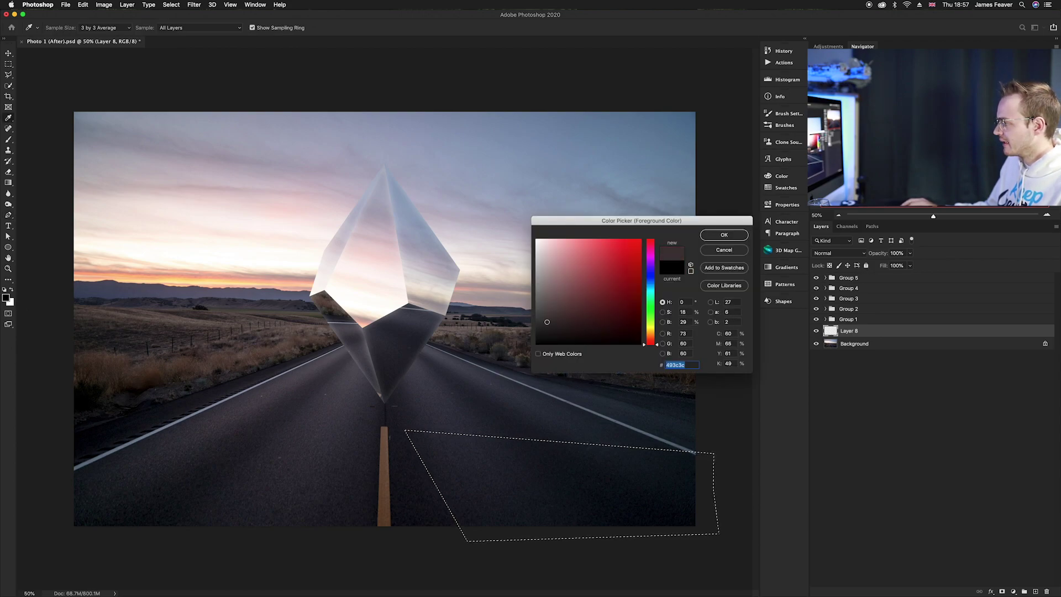
{"action": "left_click", "coordinate": [724, 234]}
{"action": "key", "text": "p"}
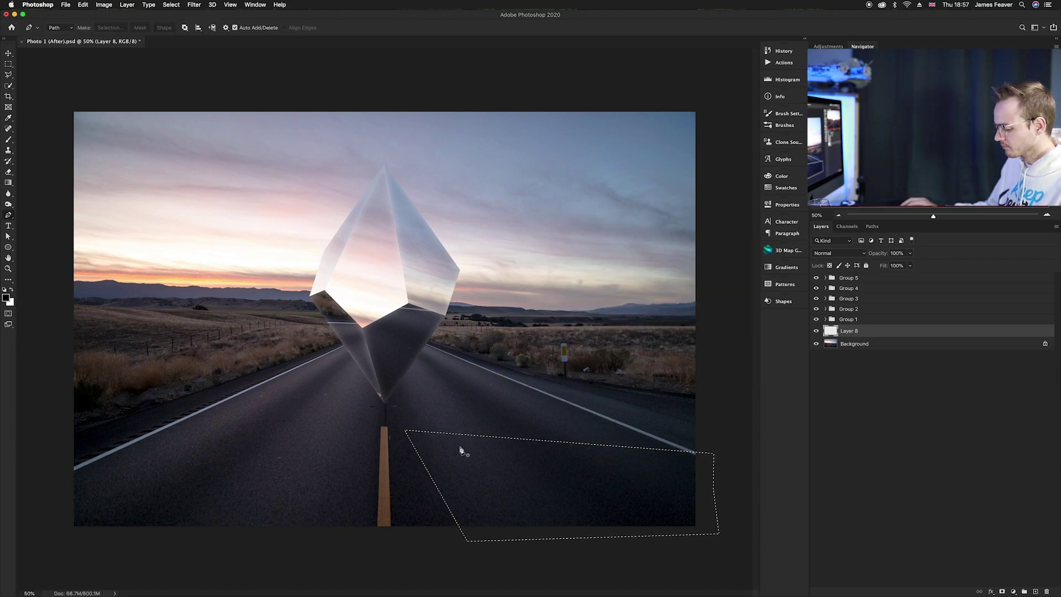
{"action": "key", "text": "b"}
{"action": "mouse_move", "coordinate": [430, 443]}
{"action": "left_mouse_down"}
{"action": "mouse_move", "coordinate": [435, 471]}
{"action": "mouse_move", "coordinate": [483, 414]}
{"action": "mouse_move", "coordinate": [444, 538]}
{"action": "mouse_move", "coordinate": [594, 449]}
{"action": "mouse_move", "coordinate": [624, 454]}
{"action": "mouse_move", "coordinate": [653, 492]}
{"action": "mouse_move", "coordinate": [691, 466]}
{"action": "left_mouse_up"}
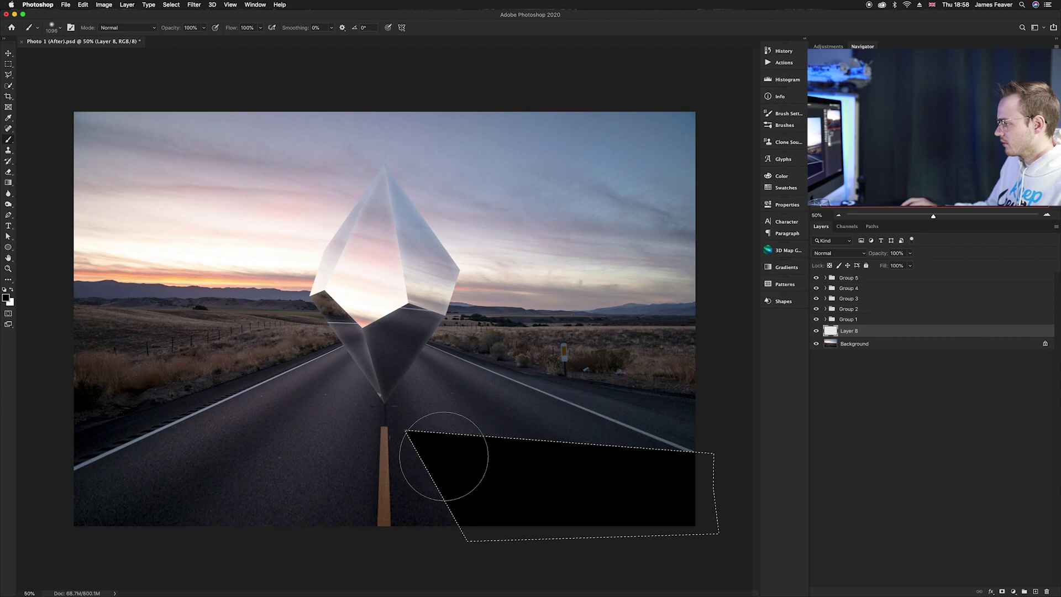
{"action": "key", "text": "super+d"}
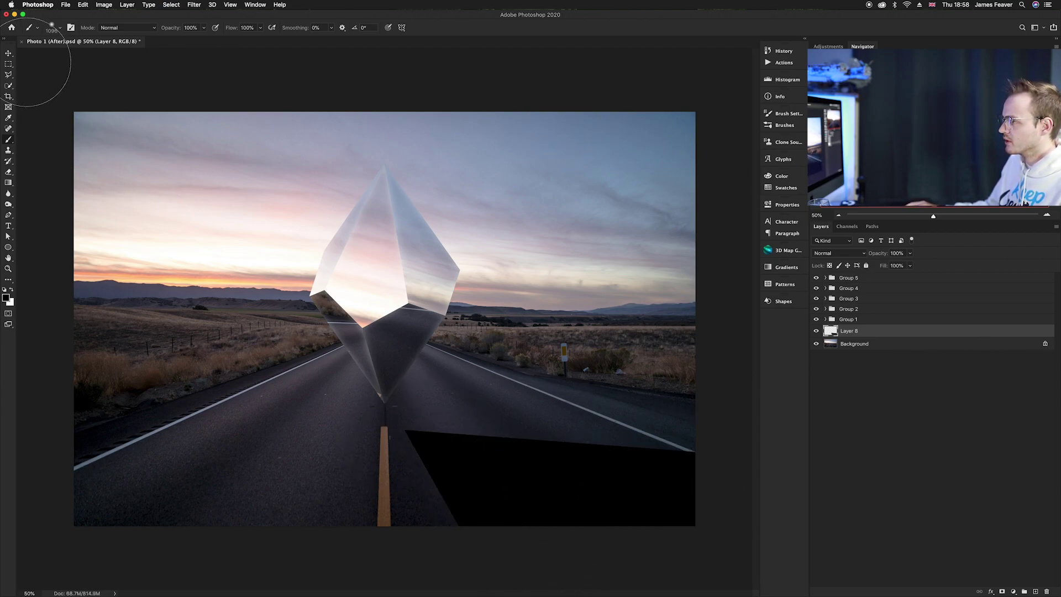
{"action": "left_click", "coordinate": [8, 53]}
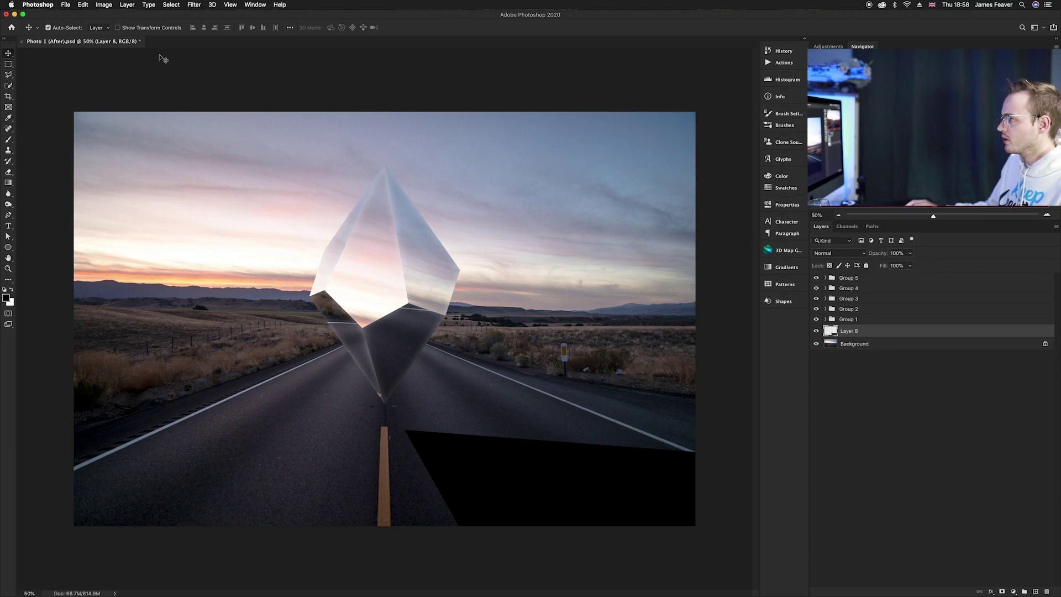
Apply Filter > Blur > Motion Blur to Layer 8 with angle -25° and distance 800 pixels.
{"action": "left_click", "coordinate": [199, 6]}
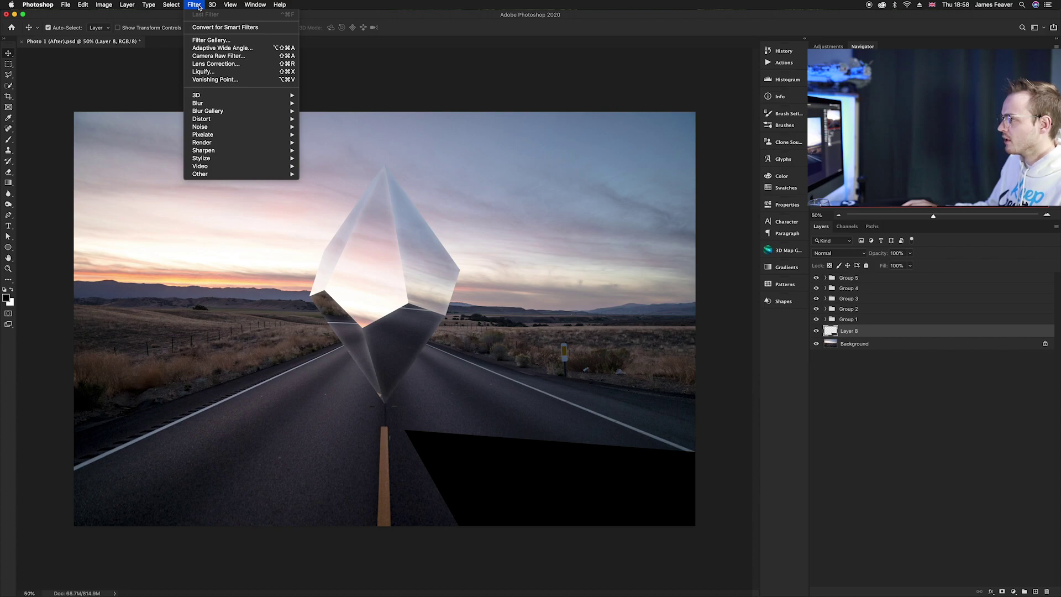
{"action": "mouse_move", "coordinate": [204, 105]}
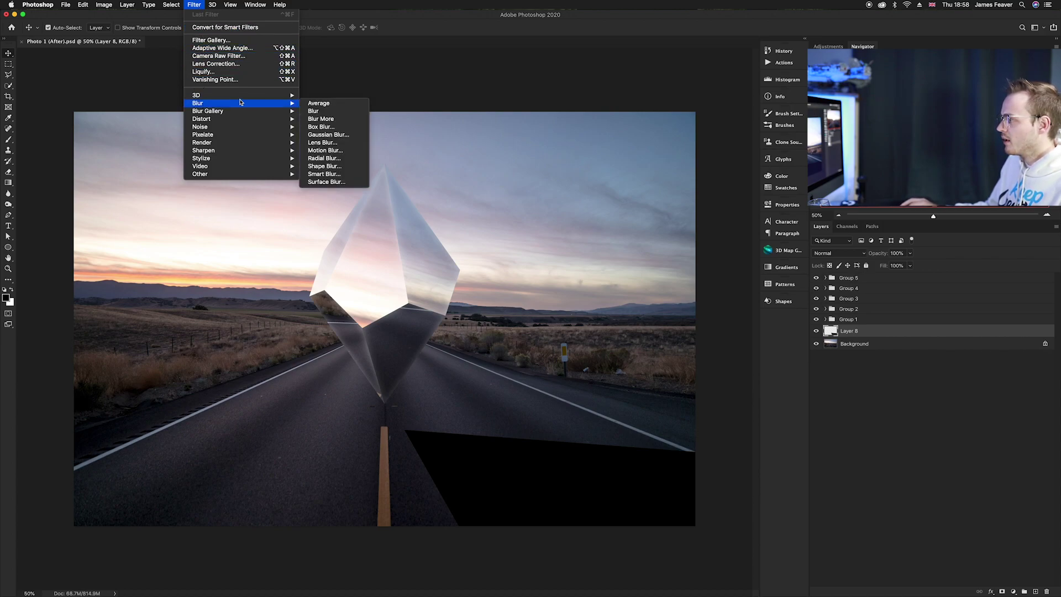
{"action": "left_click", "coordinate": [341, 153]}
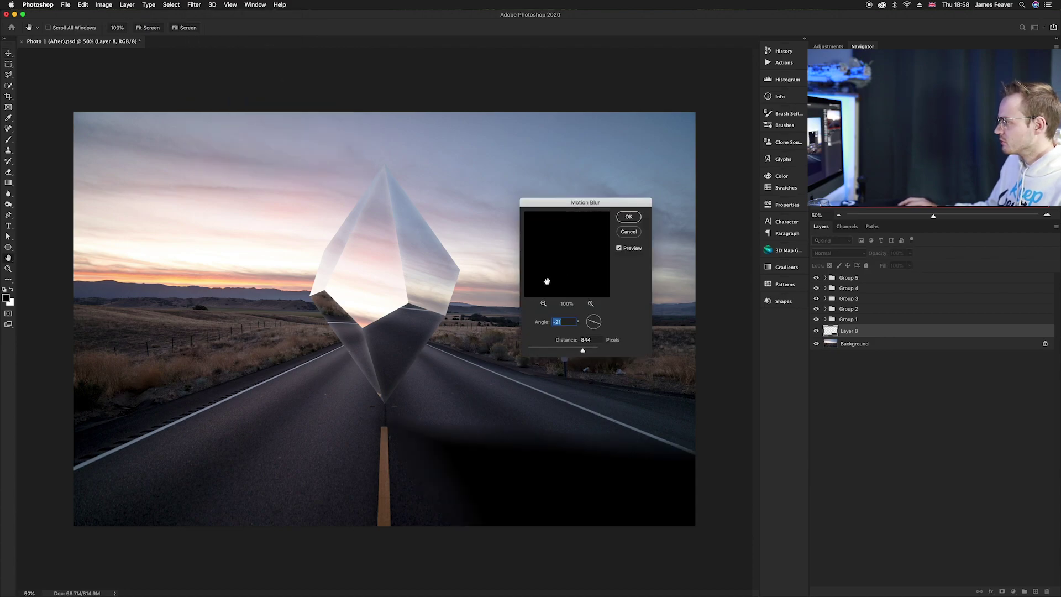
{"action": "left_click_drag", "start_coordinate": [585, 202], "coordinate": [546, 173]}
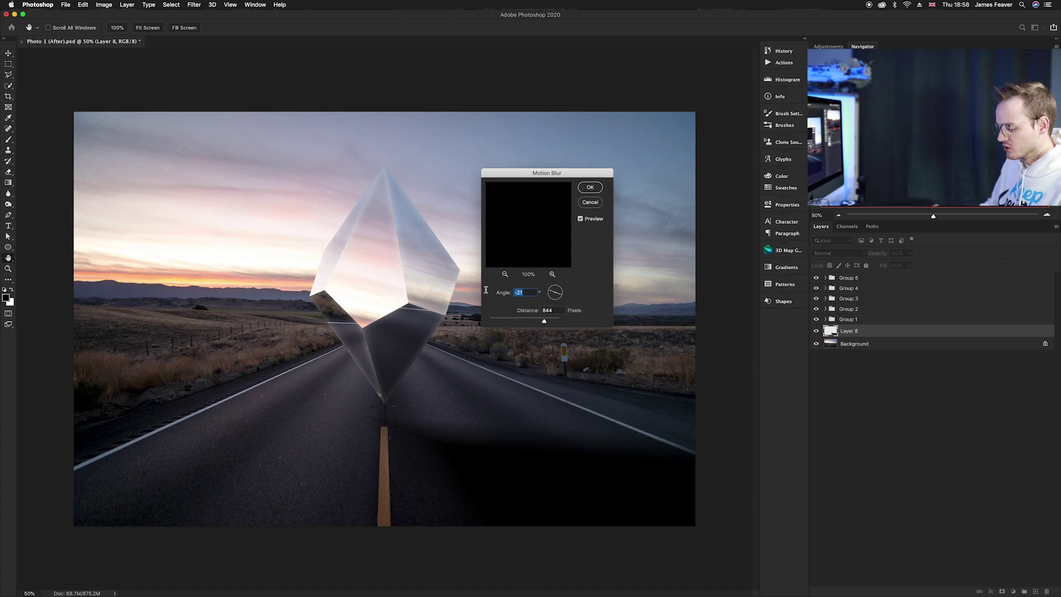
{"action": "type", "text": "-25"}
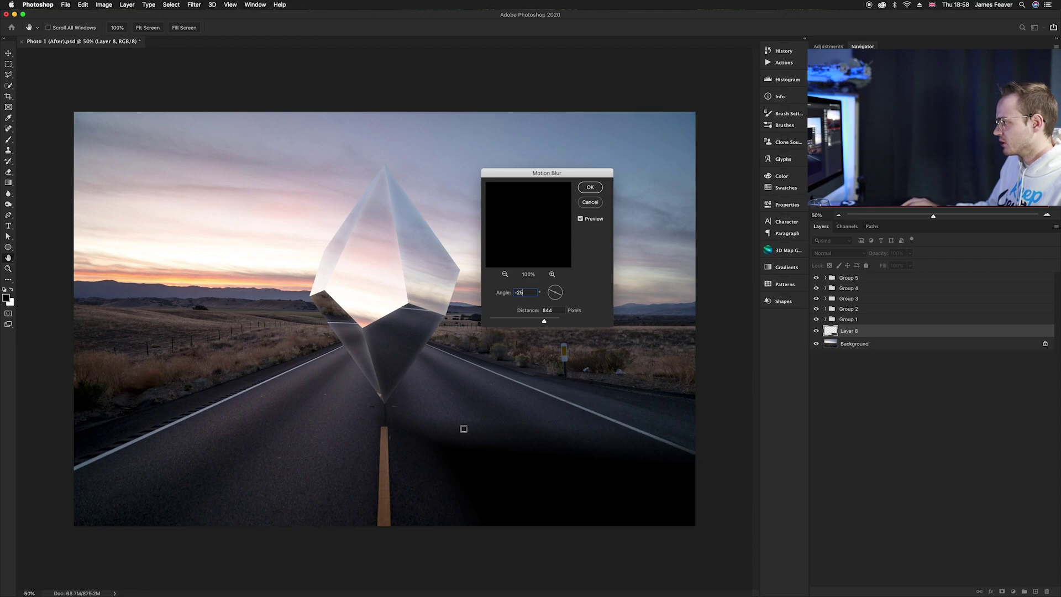
{"action": "double_click", "coordinate": [540, 310]}
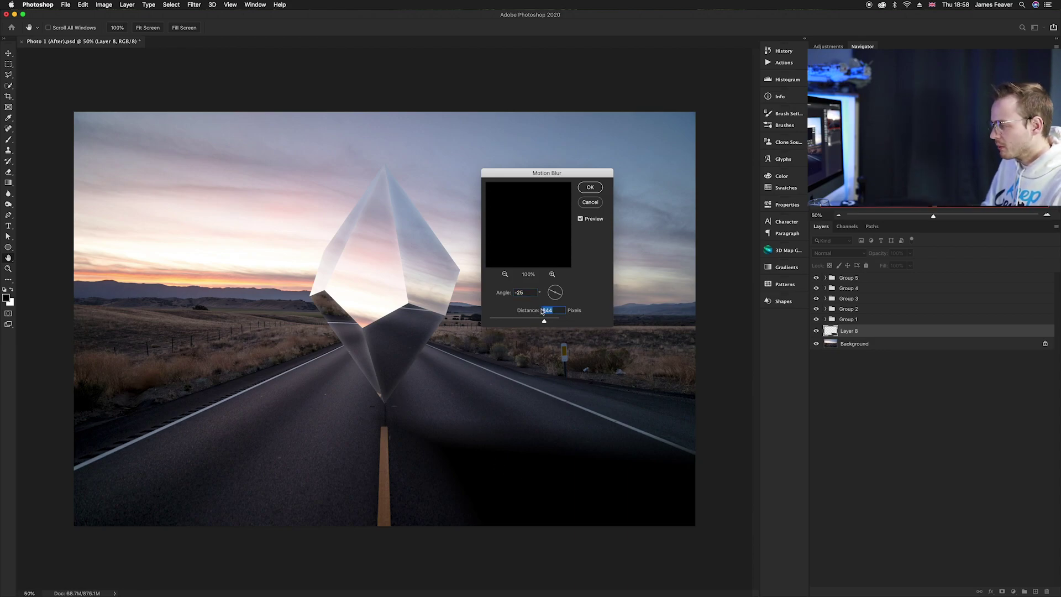
{"action": "type", "text": "800"}
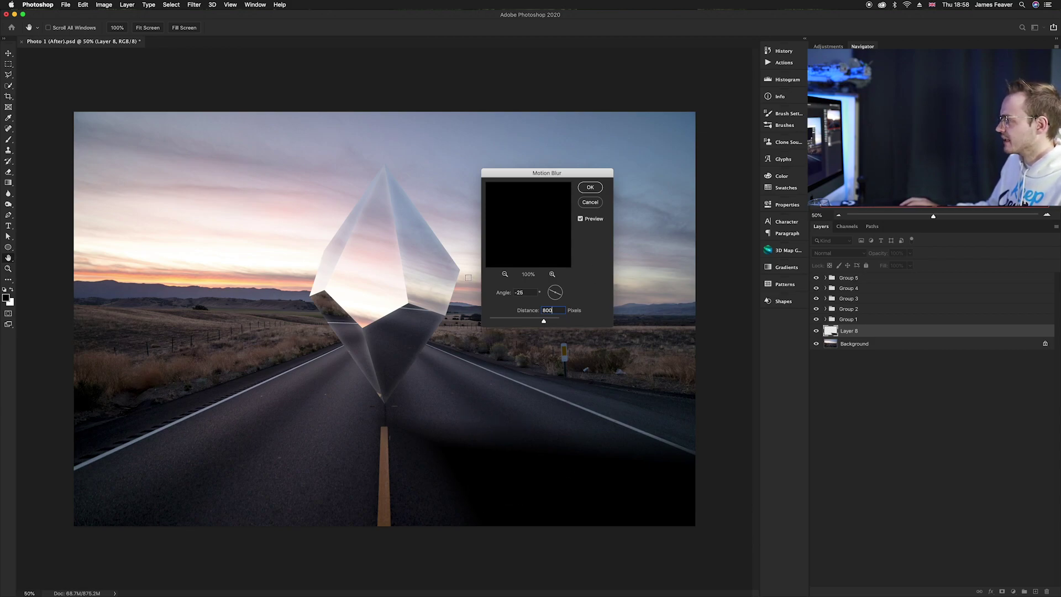
{"action": "left_click", "coordinate": [590, 188]}
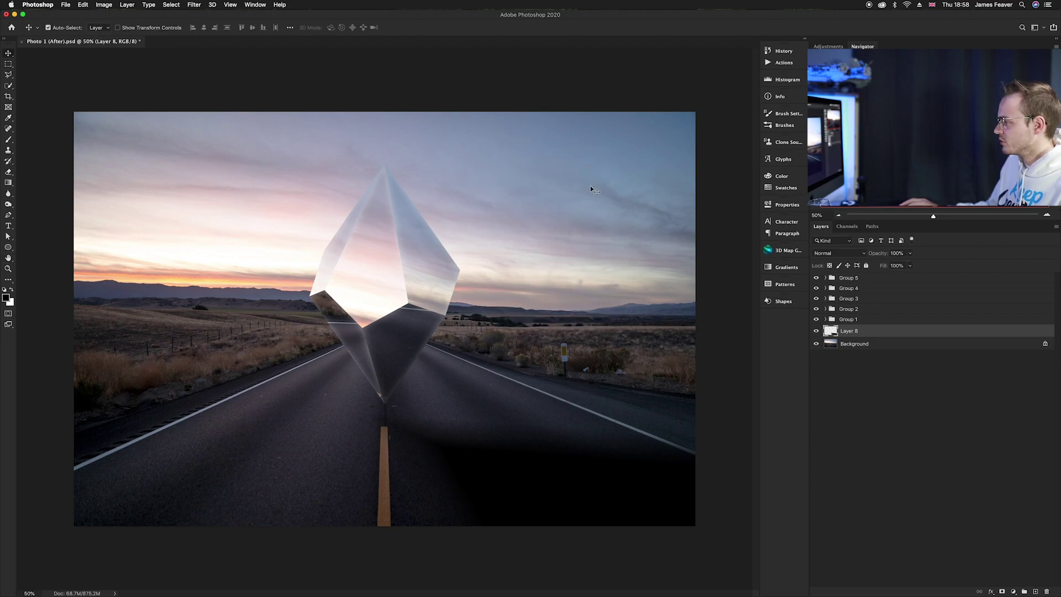
Set Layer 8's blend mode to Multiply and drag its opacity down to about 65%.
{"action": "left_click", "coordinate": [848, 254]}
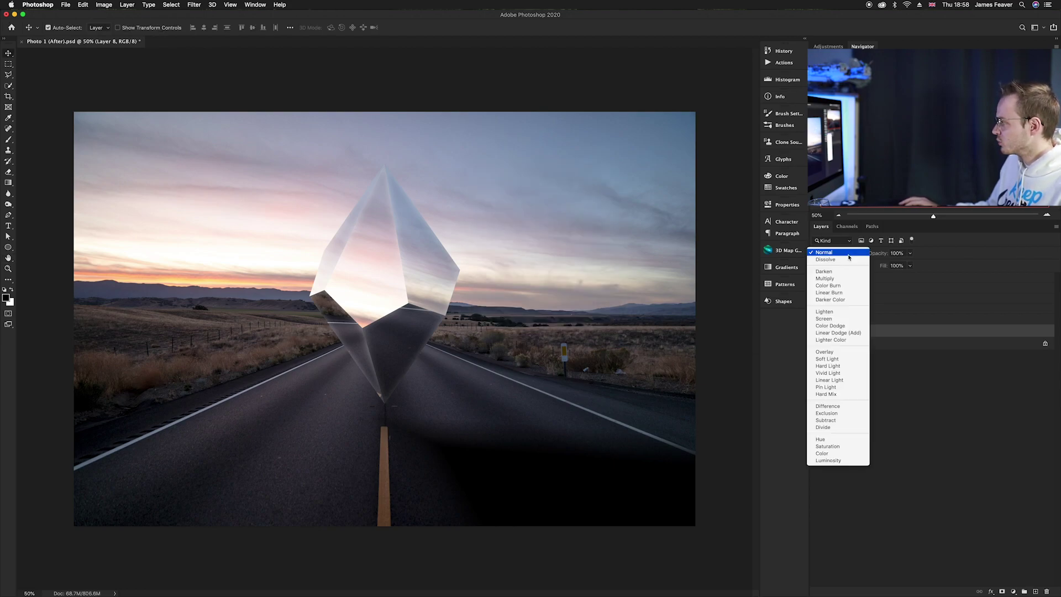
{"action": "left_click", "coordinate": [848, 253]}
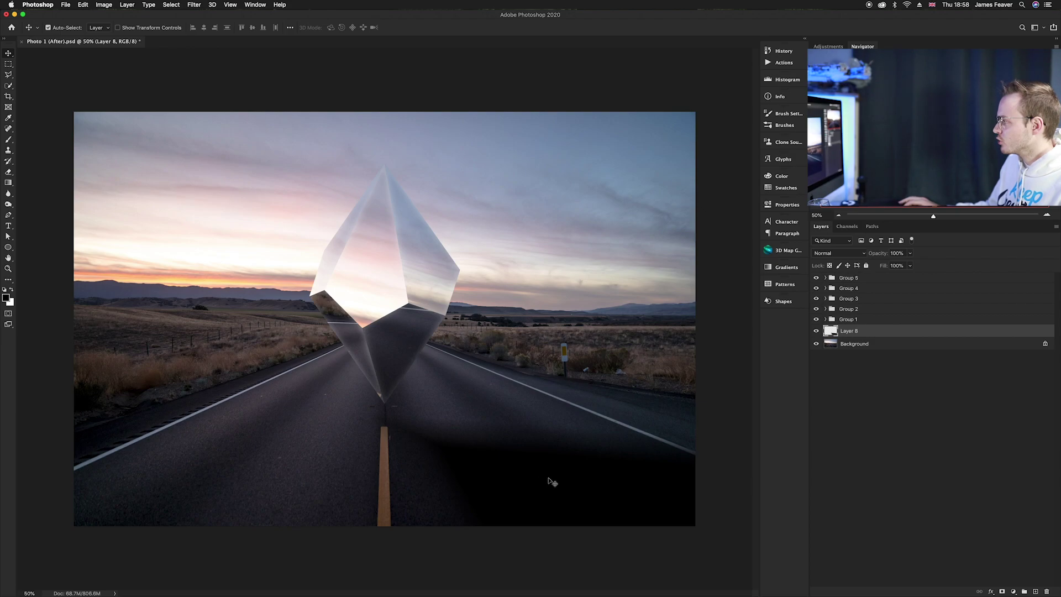
{"action": "left_click", "coordinate": [823, 253]}
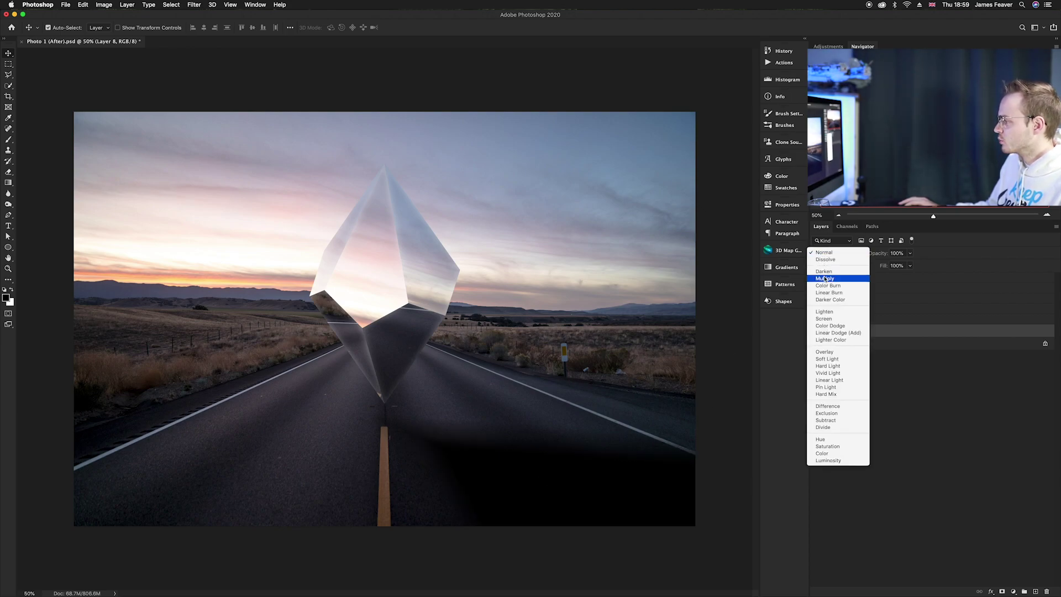
{"action": "left_click", "coordinate": [825, 278]}
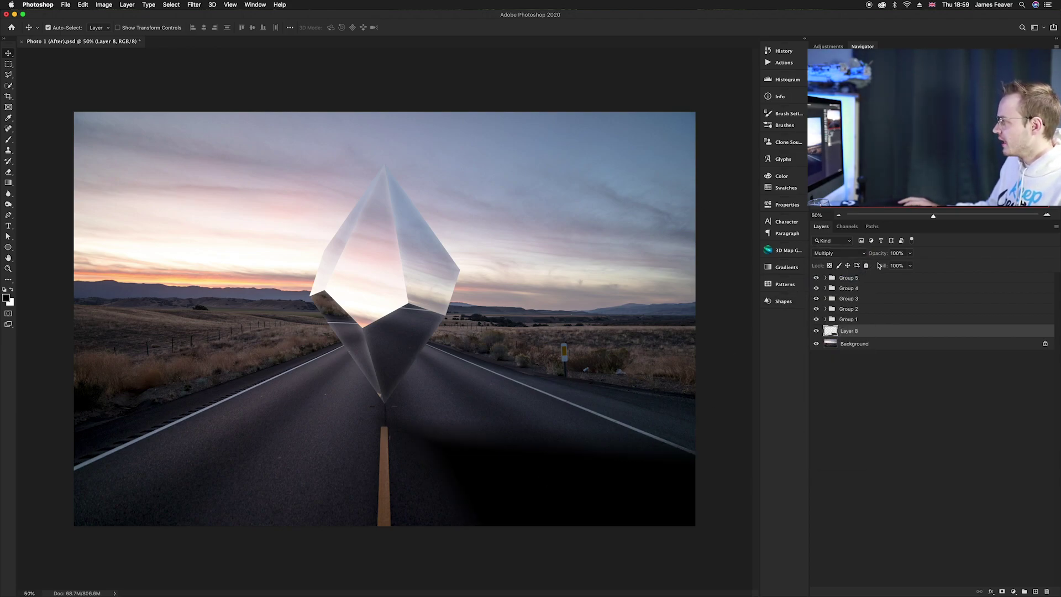
{"action": "mouse_move", "coordinate": [878, 255]}
{"action": "left_mouse_down"}
{"action": "mouse_move", "coordinate": [745, 261]}
{"action": "mouse_move", "coordinate": [772, 261]}
{"action": "left_mouse_up"}
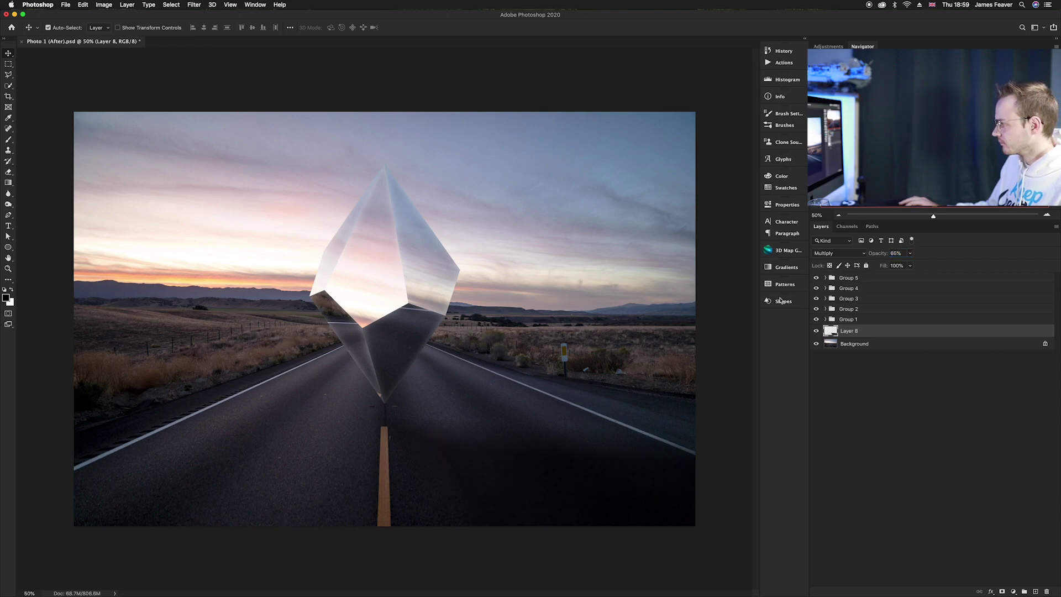
{"action": "left_click", "coordinate": [854, 369]}
{"action": "left_click", "coordinate": [1017, 591]}
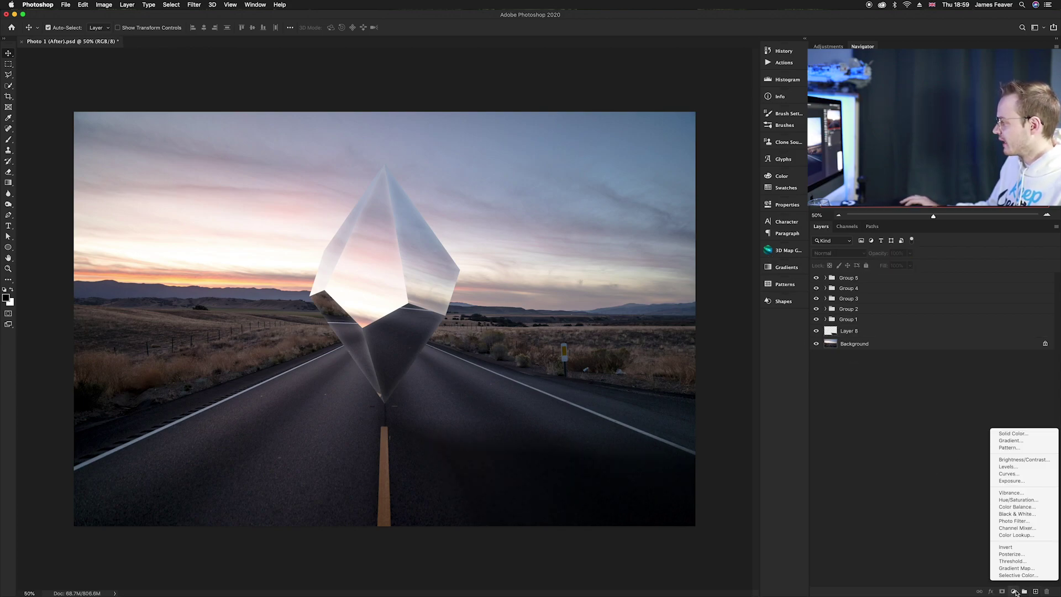
Add a Curves layer raising the black point and adding a midtone point at 119/137.
{"action": "left_click", "coordinate": [1025, 478]}
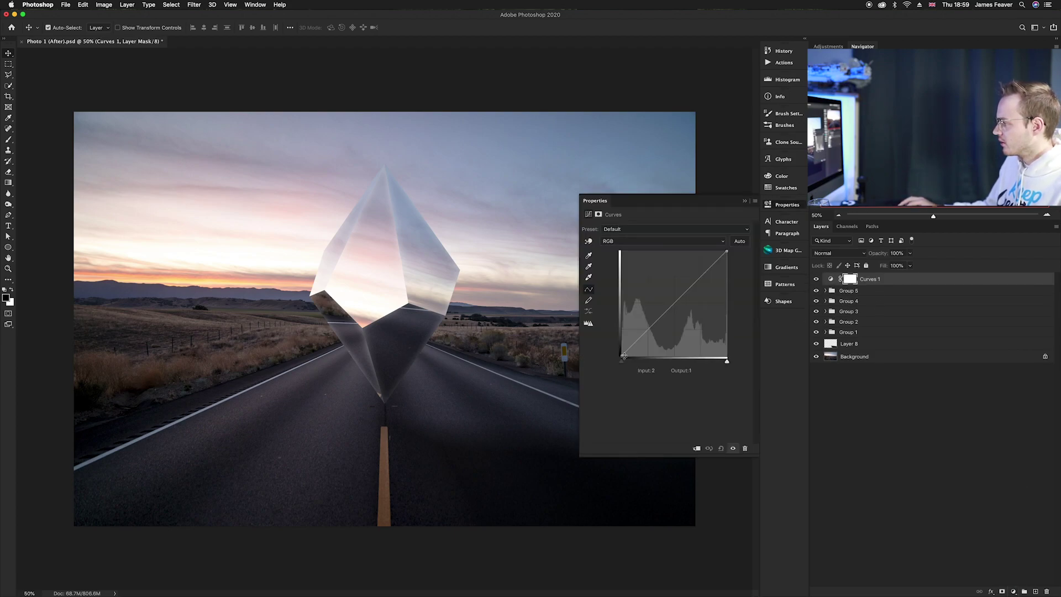
{"action": "left_click_drag", "start_coordinate": [623, 356], "coordinate": [621, 350]}
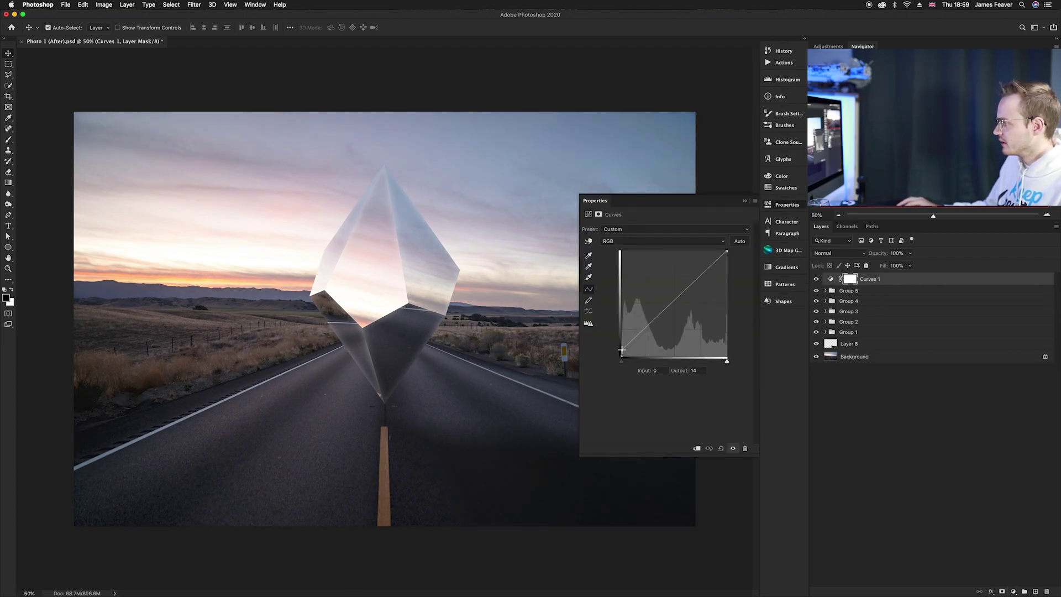
{"action": "left_click_drag", "start_coordinate": [672, 303], "coordinate": [670, 298]}
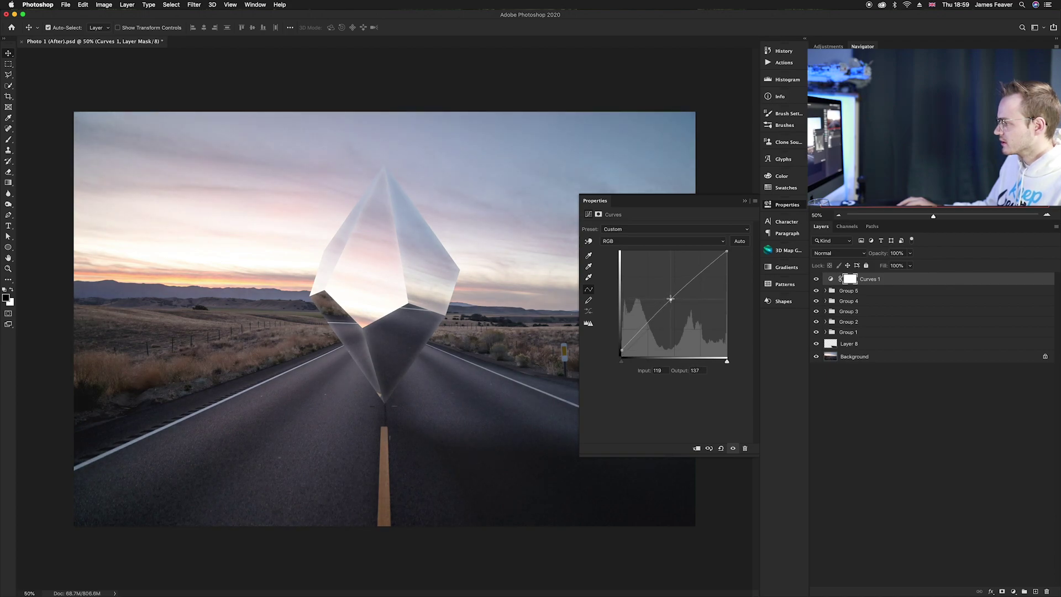
{"action": "left_click", "coordinate": [622, 350]}
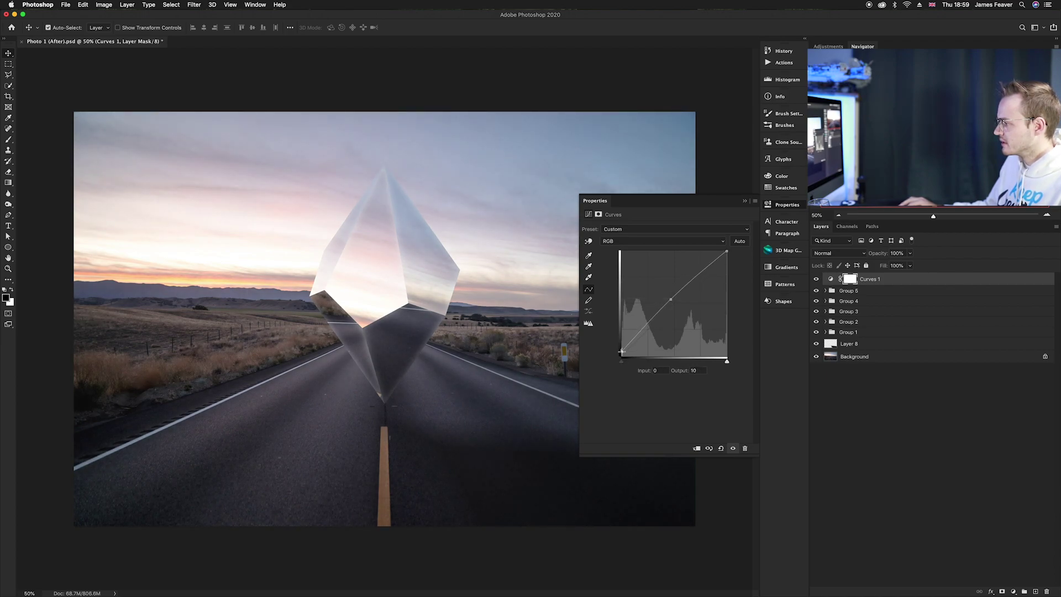
{"action": "left_click", "coordinate": [784, 205]}
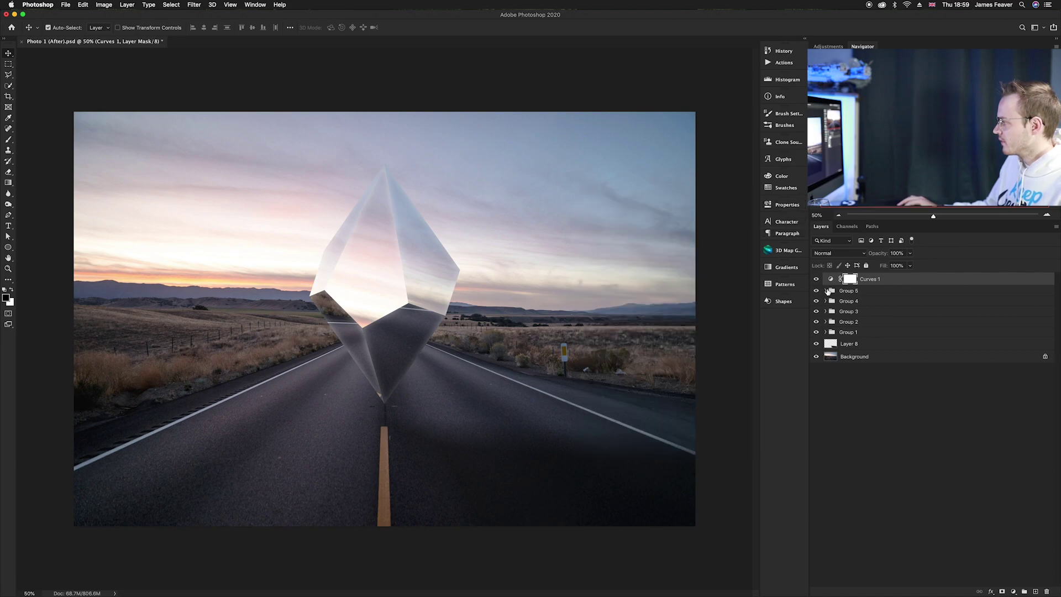
Select the road shadow layer's opacity value, then deselect the layer.
{"action": "left_click", "coordinate": [832, 346]}
{"action": "left_click", "coordinate": [893, 252]}
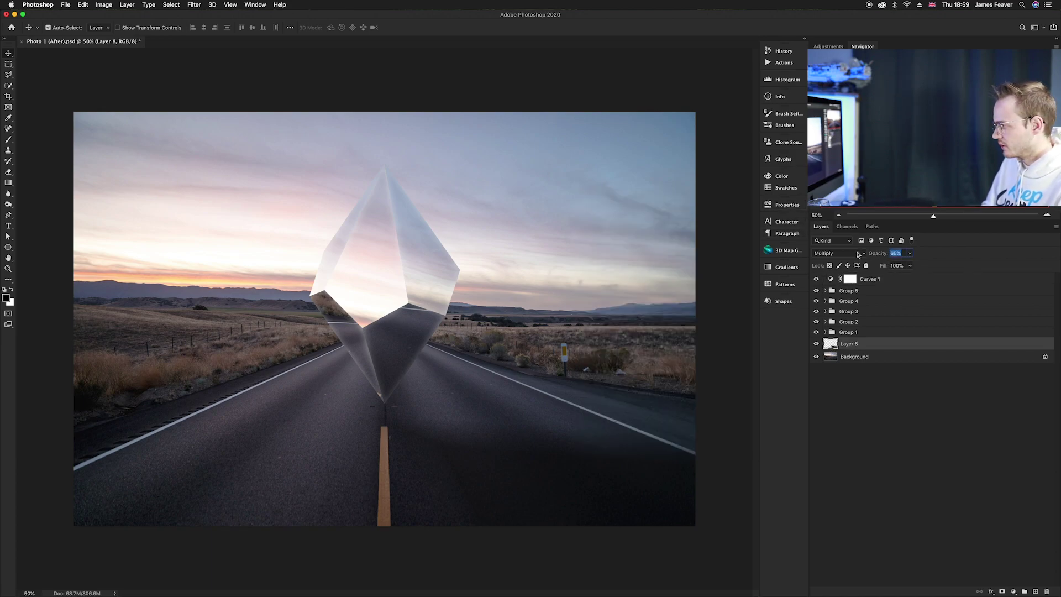
{"action": "left_click", "coordinate": [863, 414]}
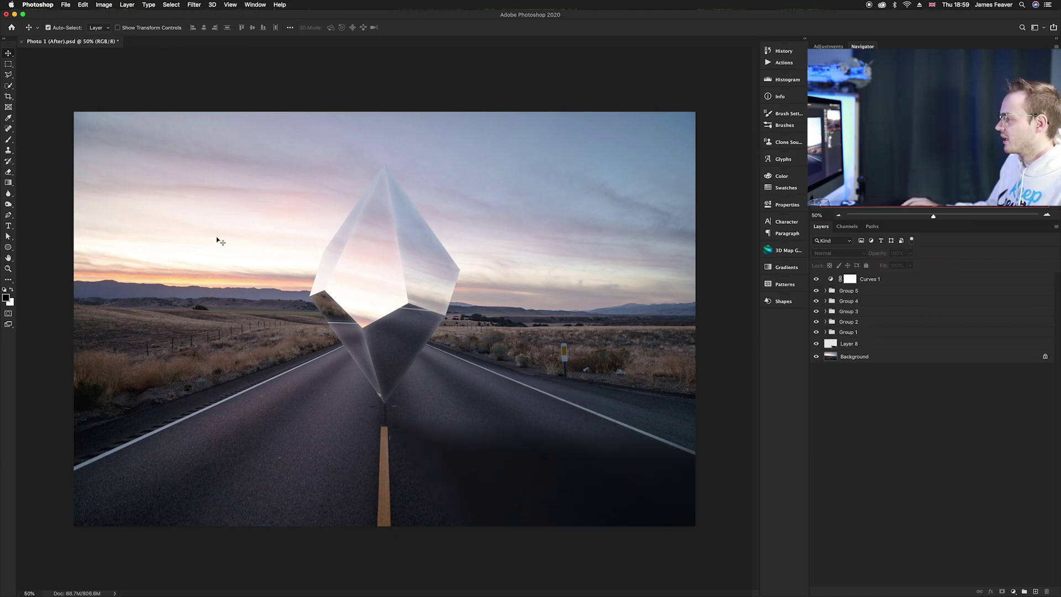
{"action": "left_click", "coordinate": [1013, 590]}
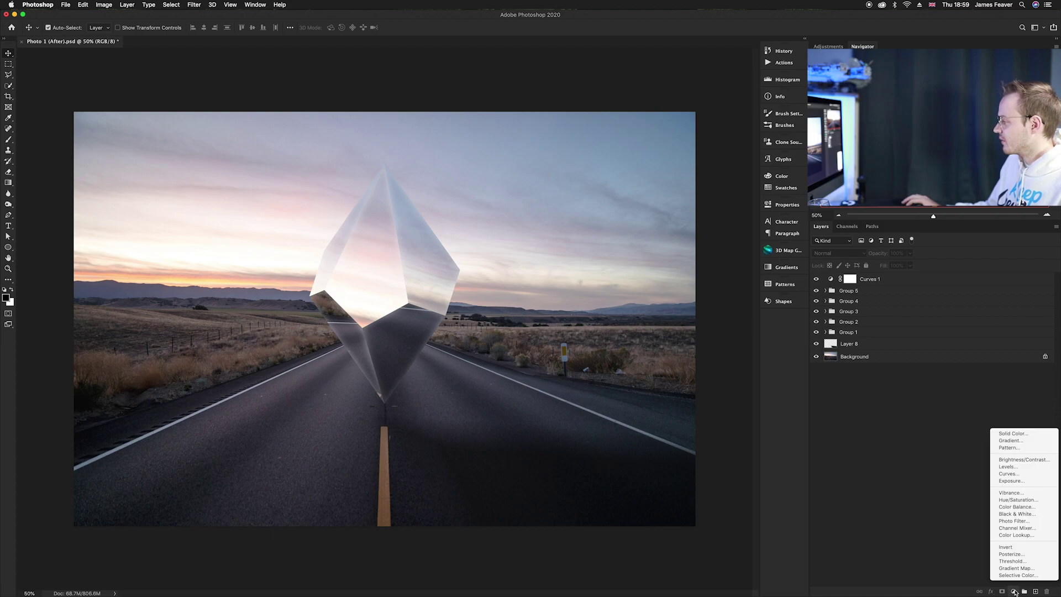
Add a Color Lookup adjustment layer using the 2Strip.look 3DLUT file.
{"action": "left_click", "coordinate": [1015, 535]}
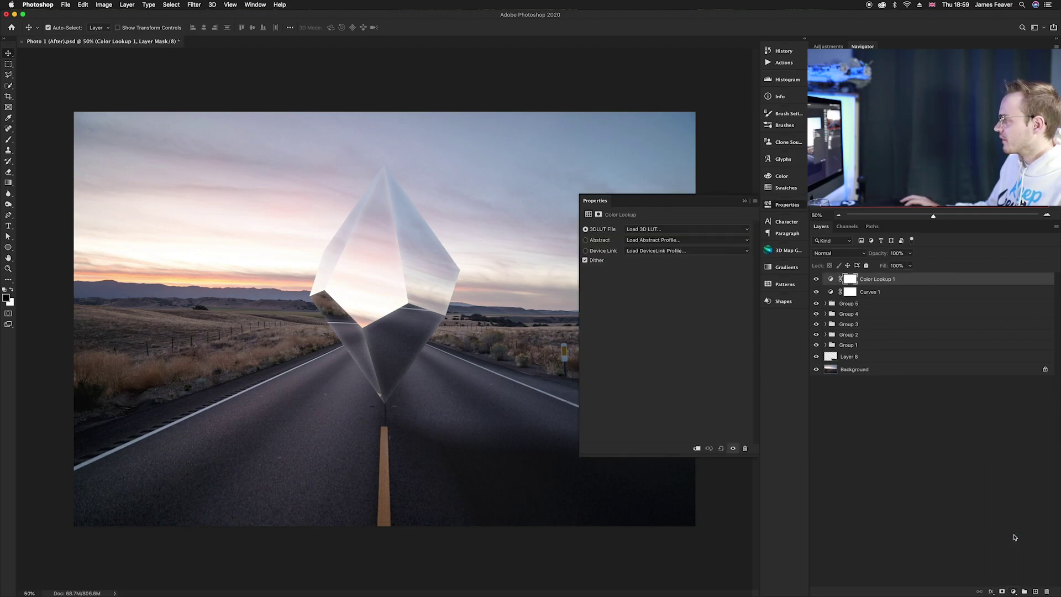
{"action": "left_click", "coordinate": [665, 232]}
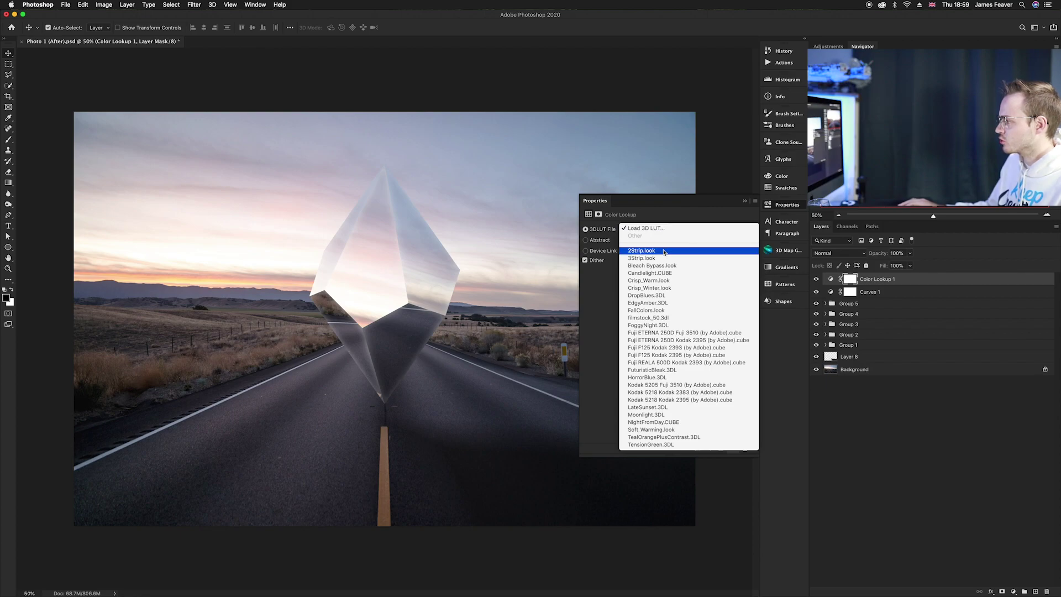
{"action": "left_click", "coordinate": [665, 251]}
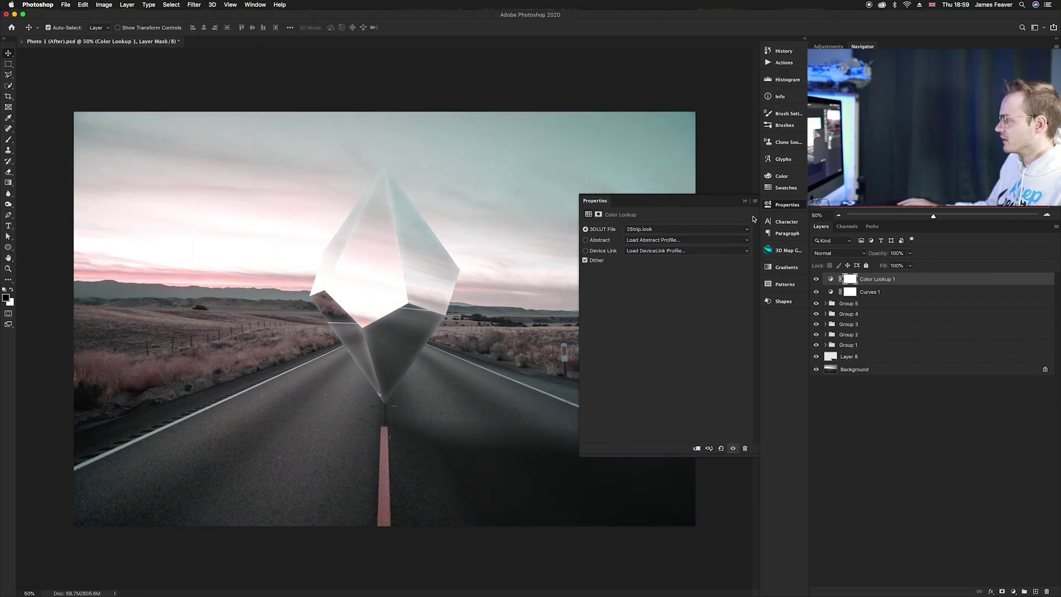
{"action": "left_click", "coordinate": [780, 206]}
Set the Color Lookup layer to Color blend mode at 60% opacity.
{"action": "left_click", "coordinate": [823, 253]}
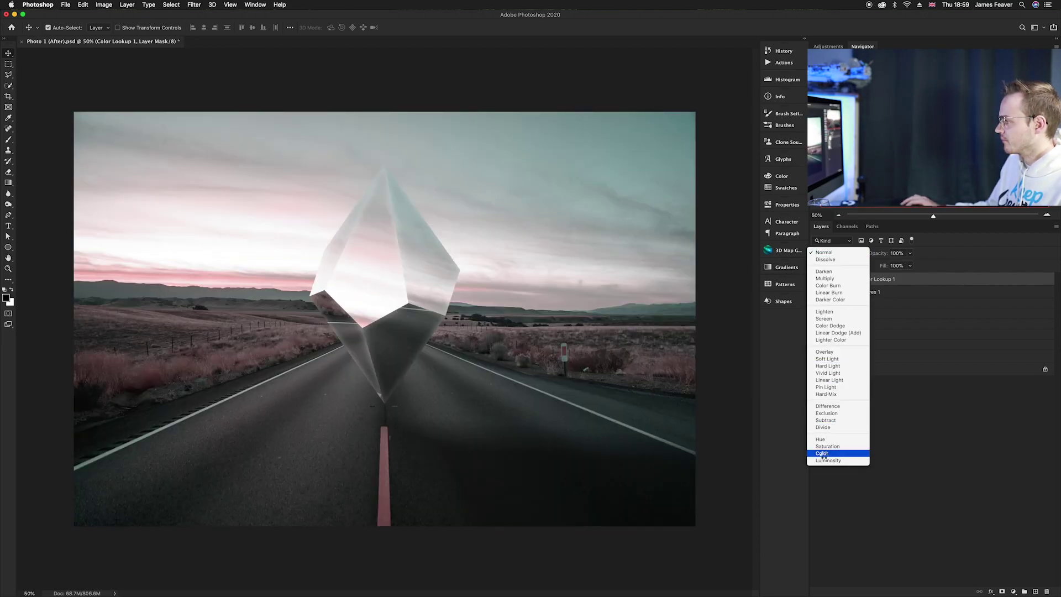
{"action": "left_click", "coordinate": [823, 453]}
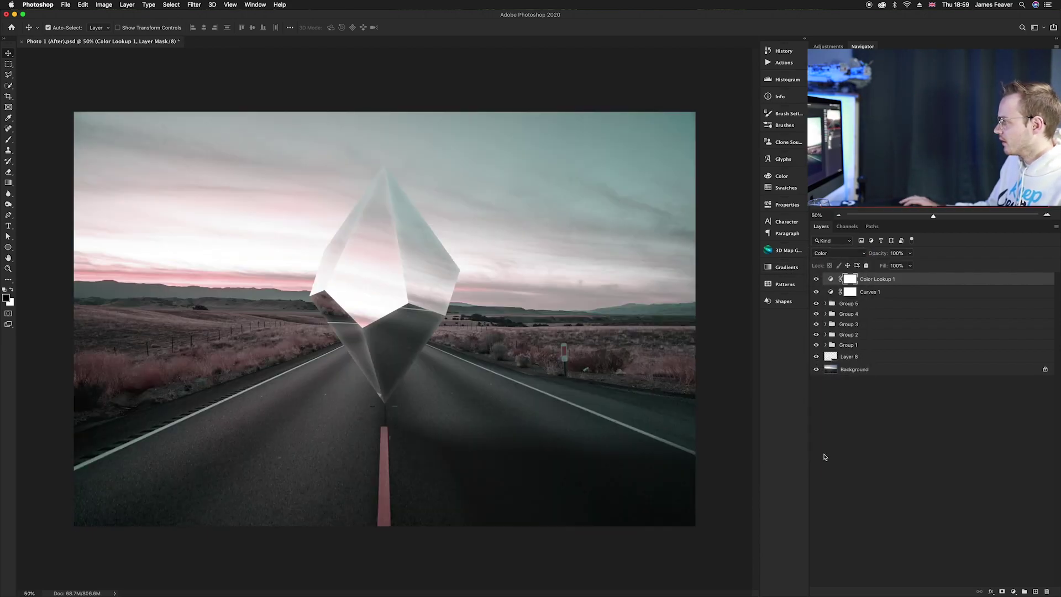
{"action": "left_click", "coordinate": [893, 253]}
{"action": "type", "text": "60"}
{"action": "key", "text": "Return"}
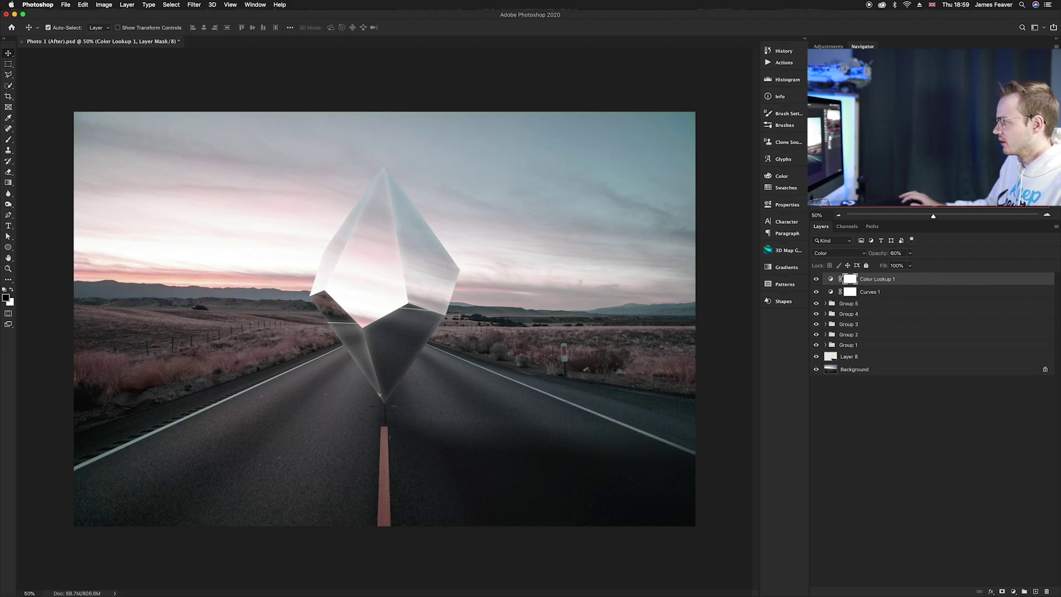
Compare the original road photo alone against the full graded composite.
{"action": "left_click", "coordinate": [892, 403]}
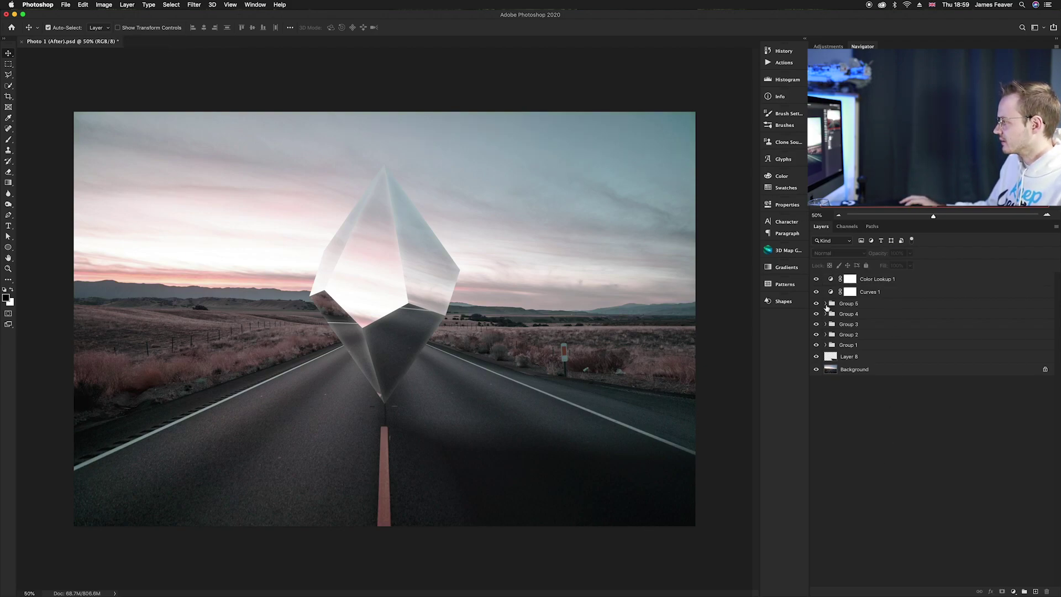
{"action": "left_click", "coordinate": [817, 370], "text": "alt"}
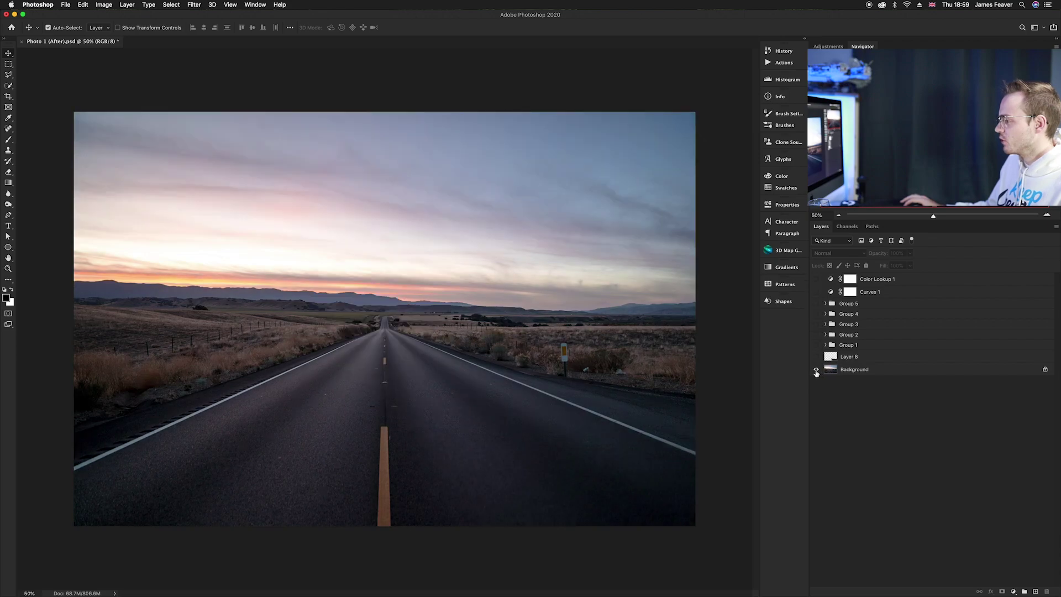
{"action": "left_click", "coordinate": [816, 370], "text": "alt"}
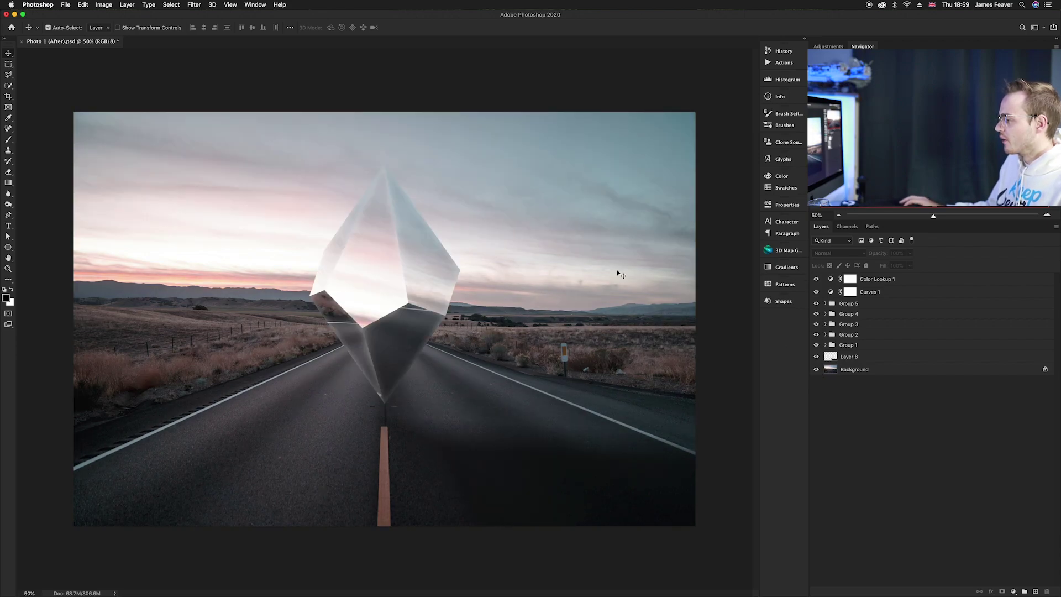